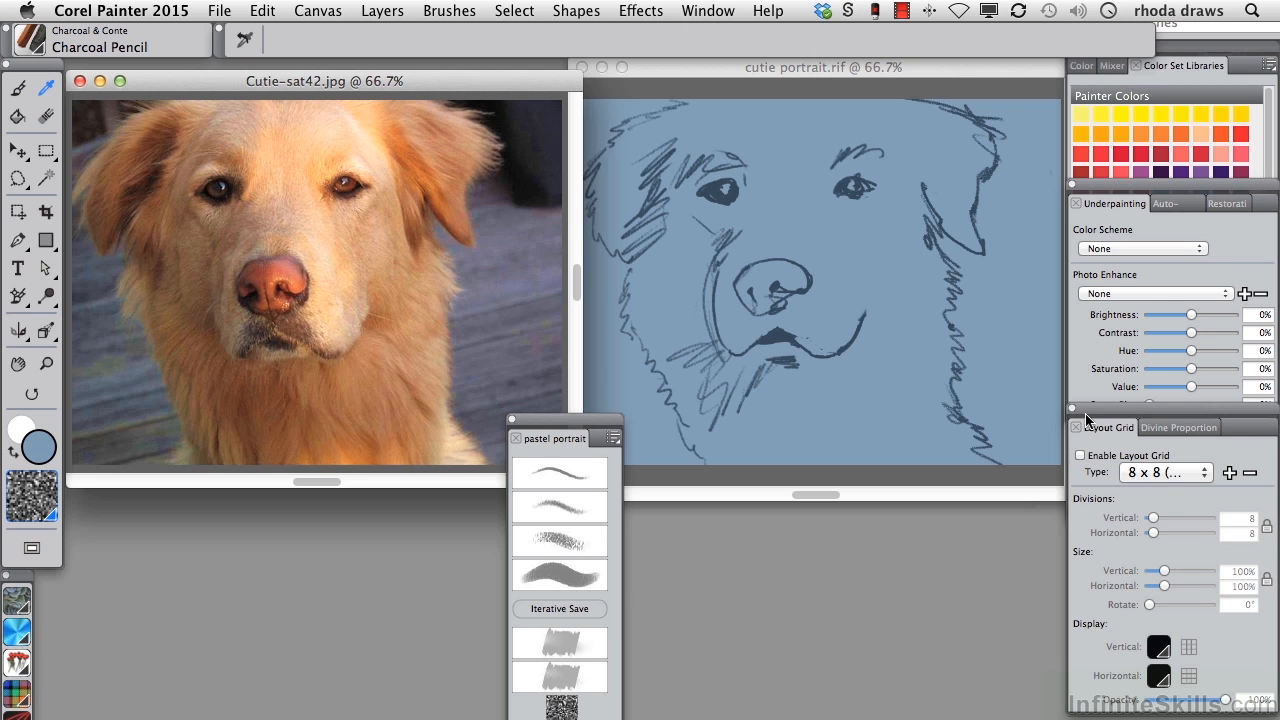
Close the Layout Grid and Underpainting panels and extend the Color Set Libraries panel down to show the 72 Pencils set
click(1077, 427)
drag(1113, 190, 1086, 360)
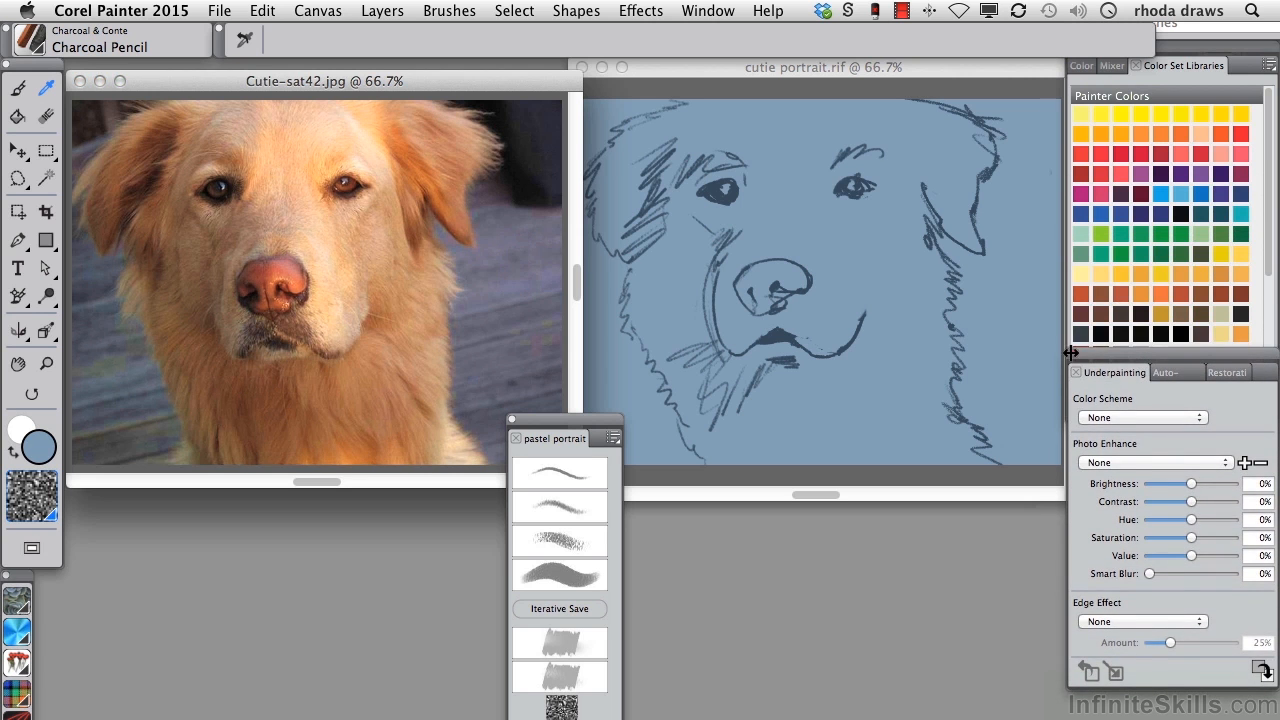
click(1076, 372)
mouse_move(1270, 409)
mouse_down()
mouse_move(1271, 560)
mouse_move(1271, 500)
mouse_up()
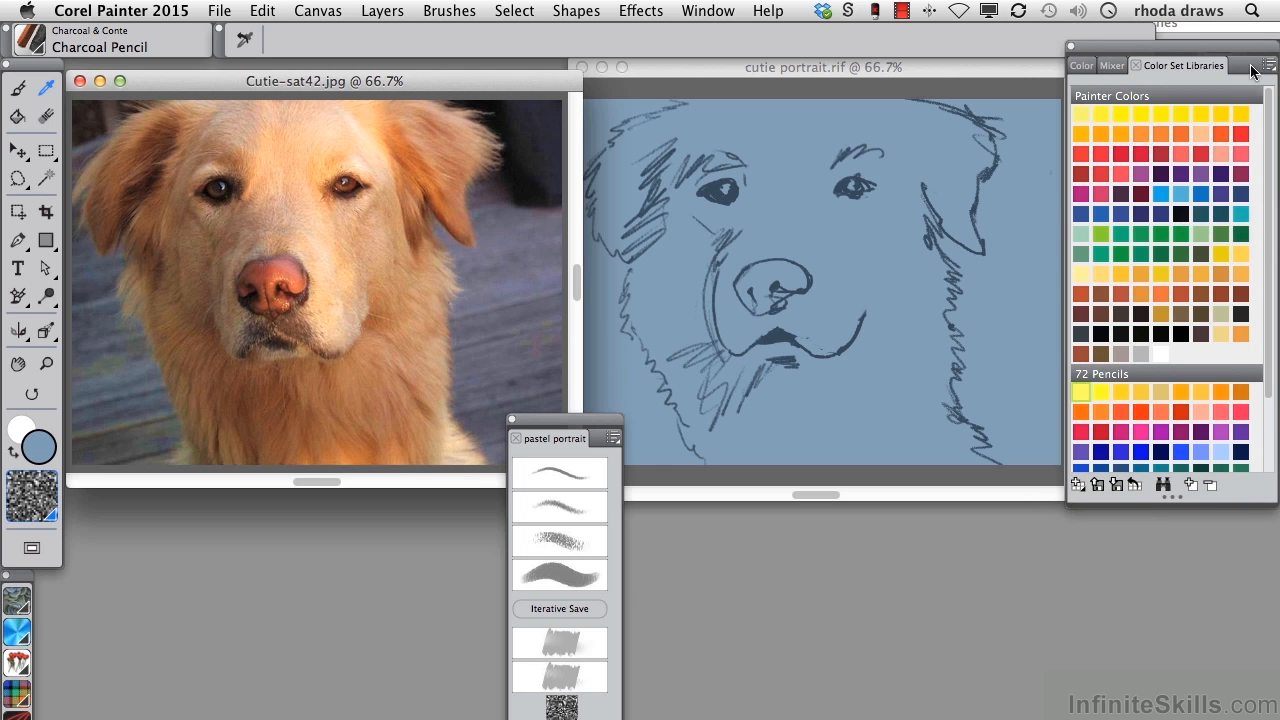
Create a color set named cutie with 6 maximum colors from a rectangular selection over the dog's left eye, nose and mouth
click(45, 153)
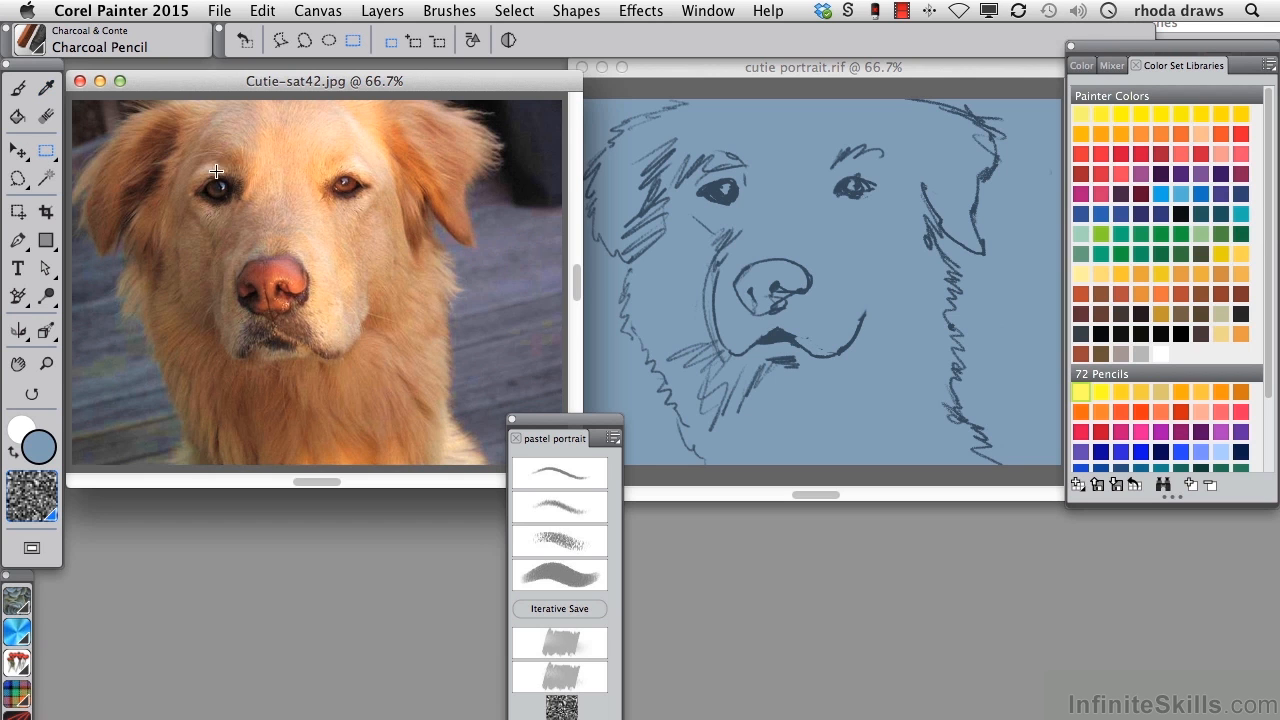
mouse_move(193, 157)
mouse_down()
mouse_move(294, 340)
mouse_move(331, 371)
mouse_up()
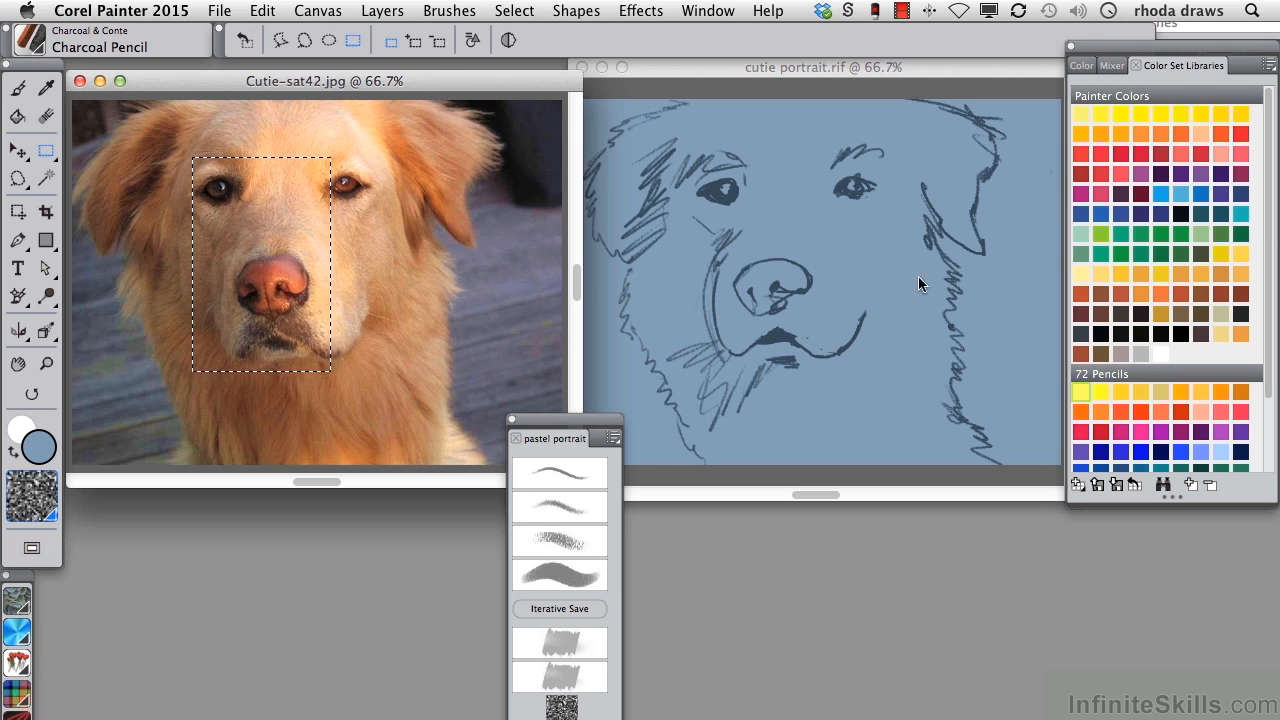
click(1270, 65)
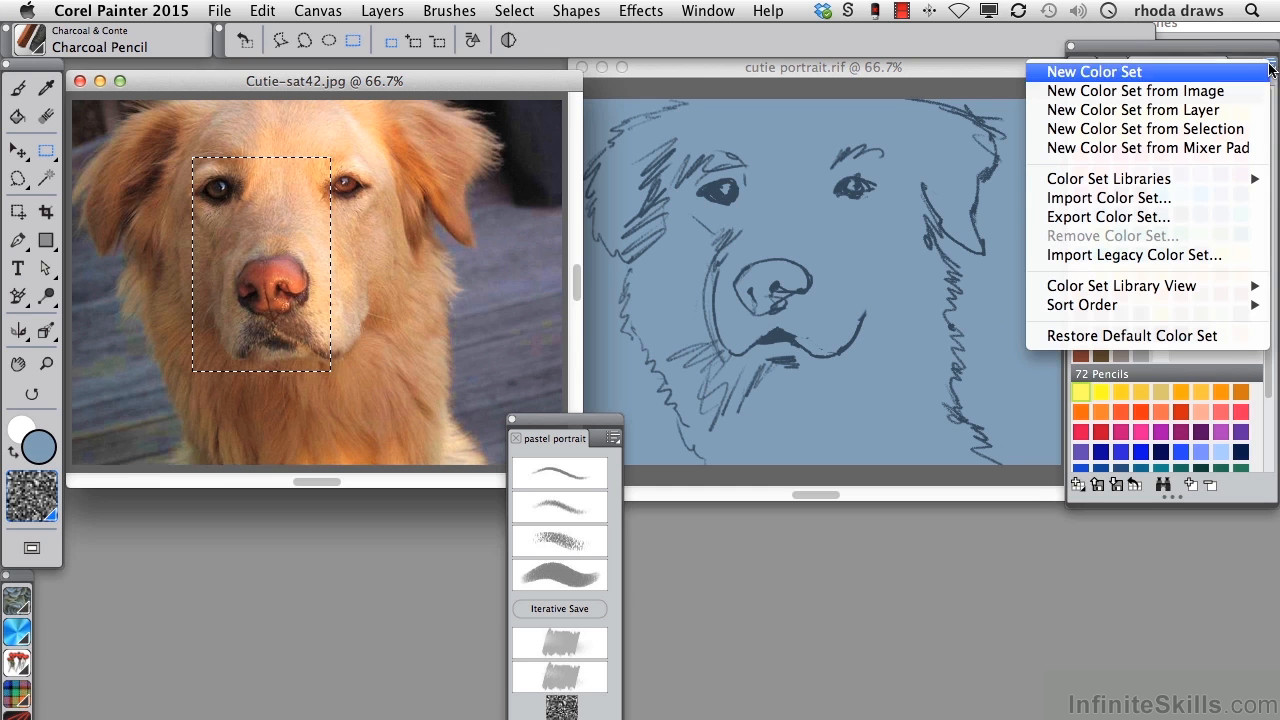
click(1145, 128)
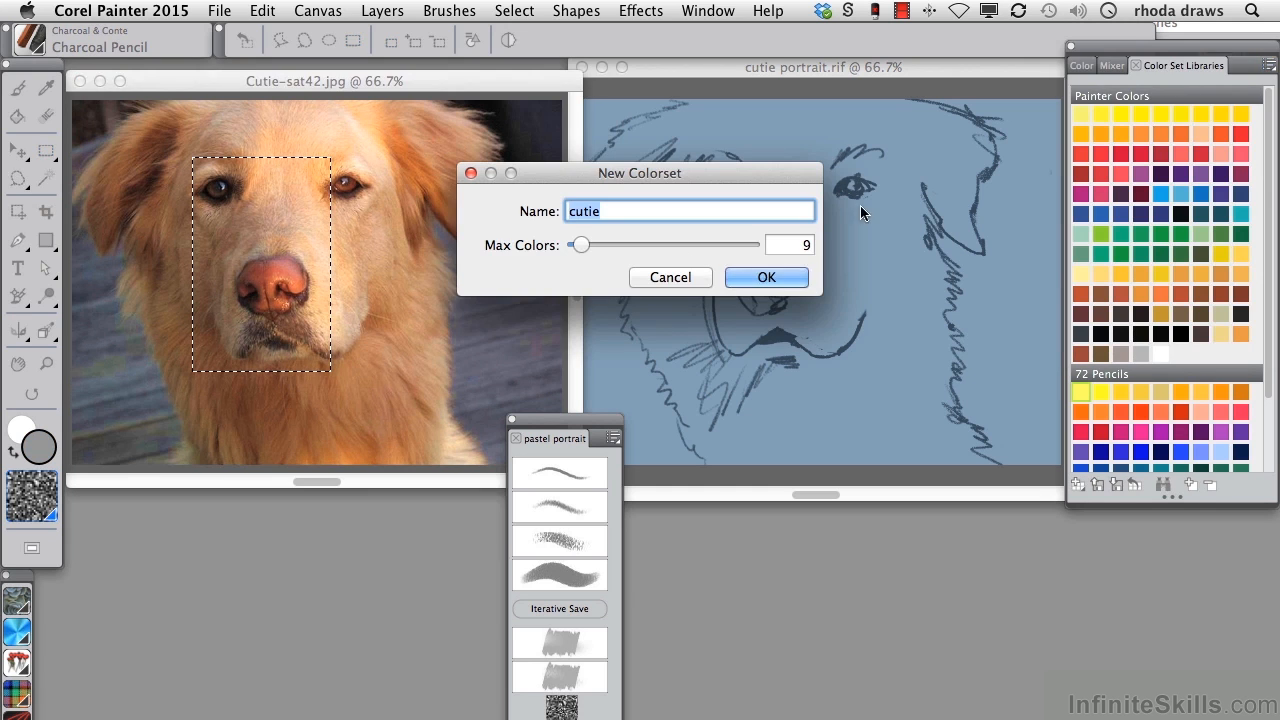
click(793, 243)
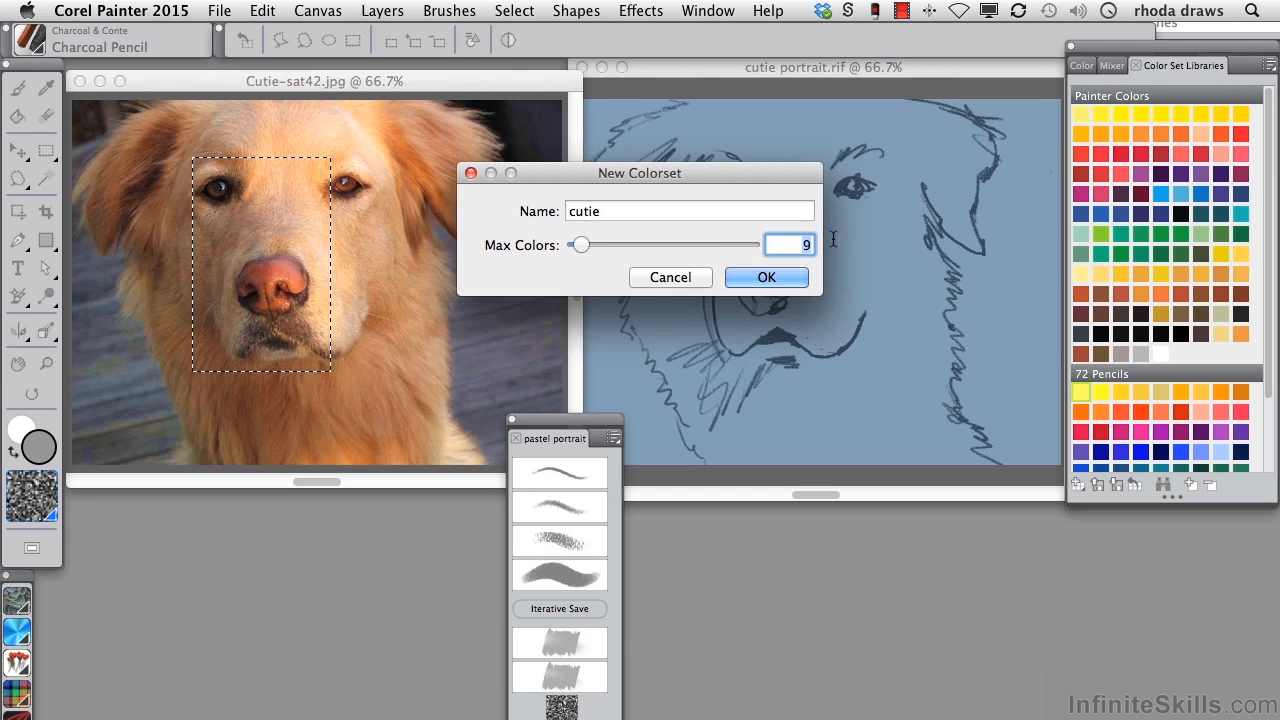
text(6)
click(750, 281)
drag(1267, 283, 1259, 438)
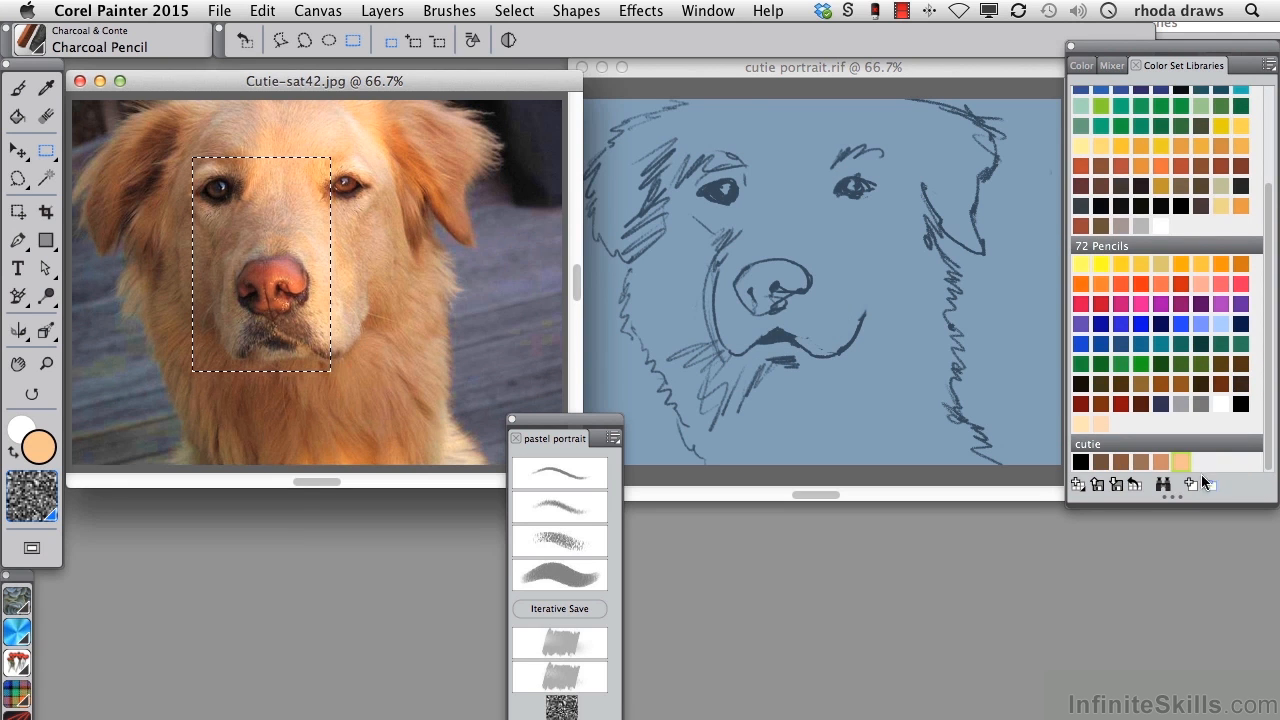
Deselect the area on the photo, sample the bright orange of the dog's nose and add it to the cutie color set
drag(429, 81, 914, 85)
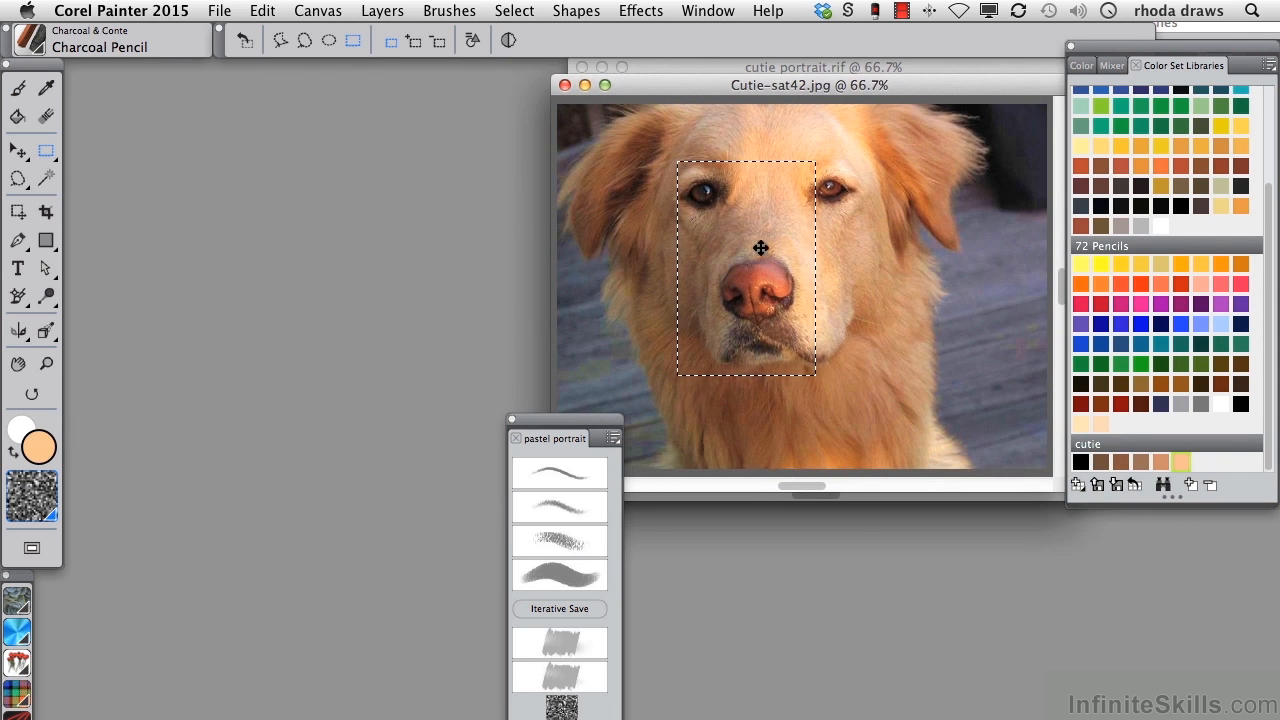
key(super+d)
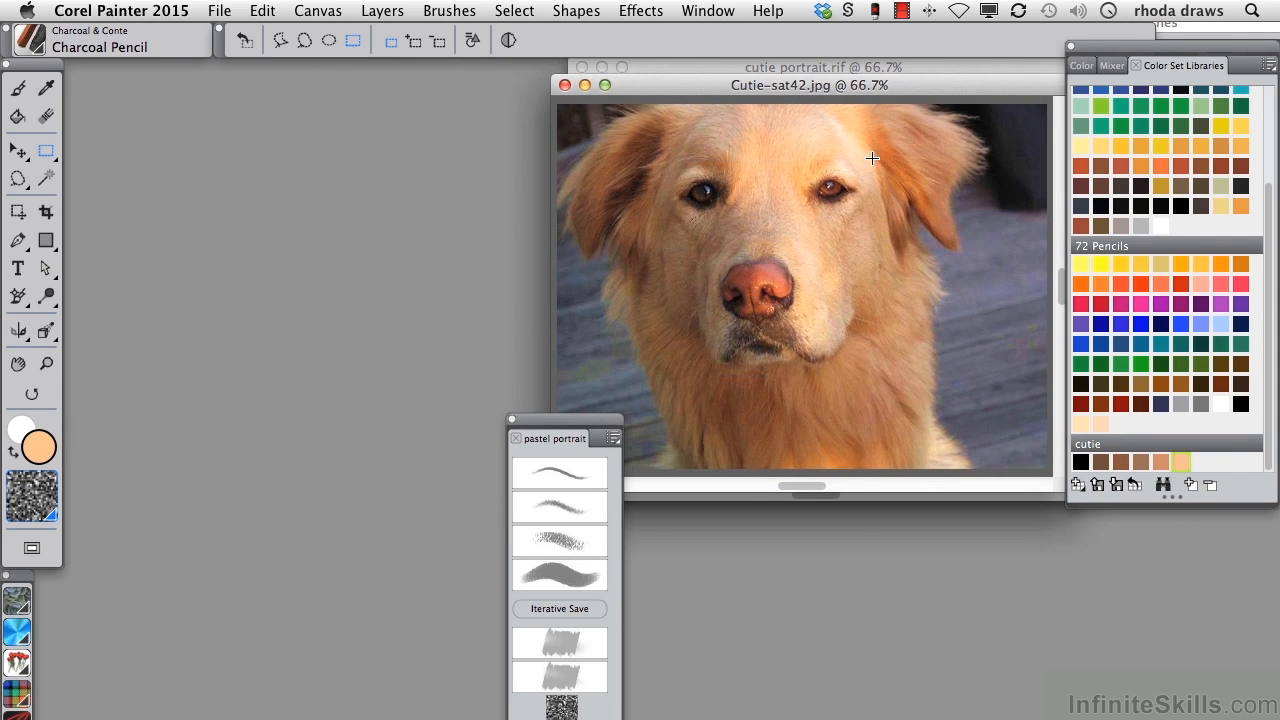
key(d)
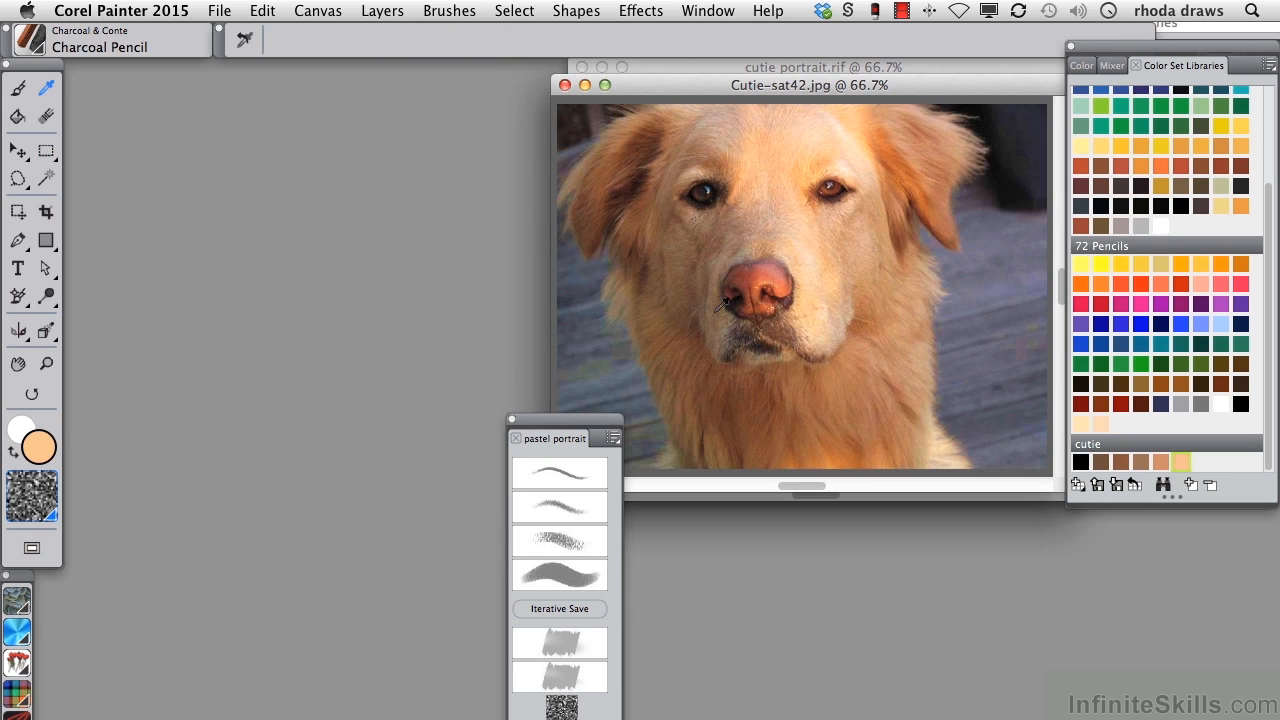
click(781, 271)
click(1190, 484)
drag(1263, 497, 1256, 522)
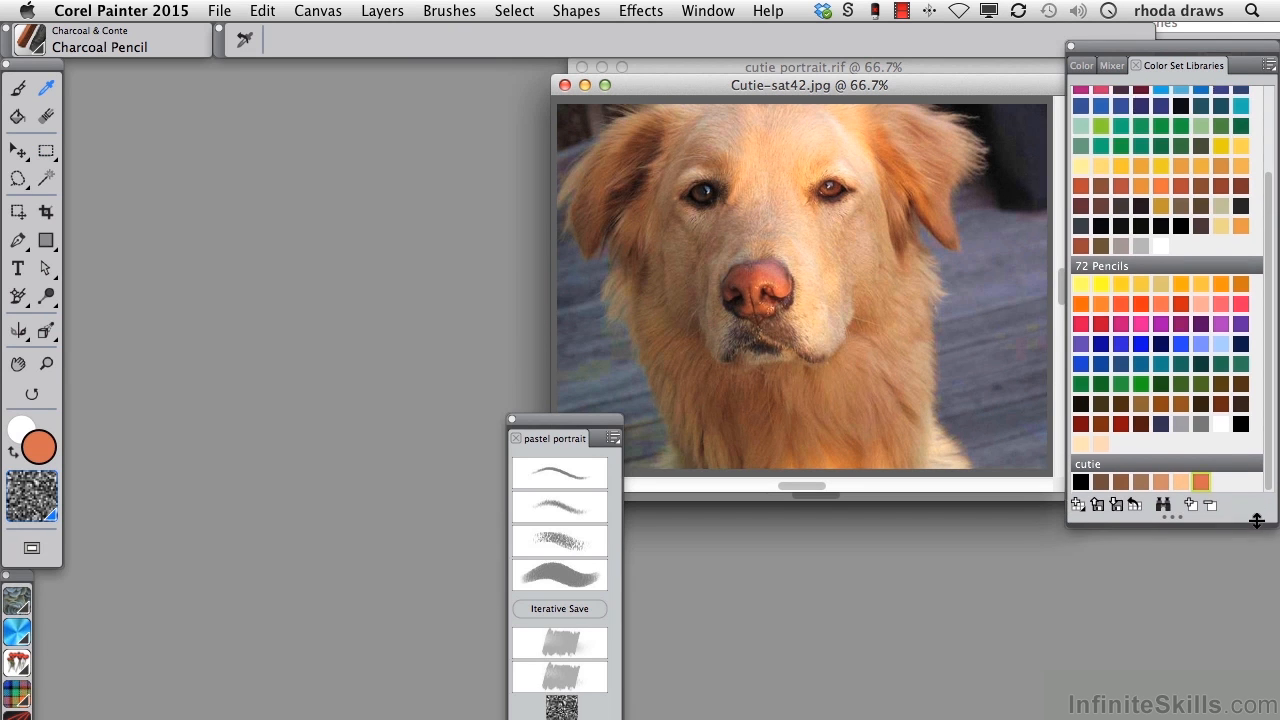
Sample the dark reddish brown of the nose and the pale peach of the forehead, adding both to the cutie color set
click(740, 269)
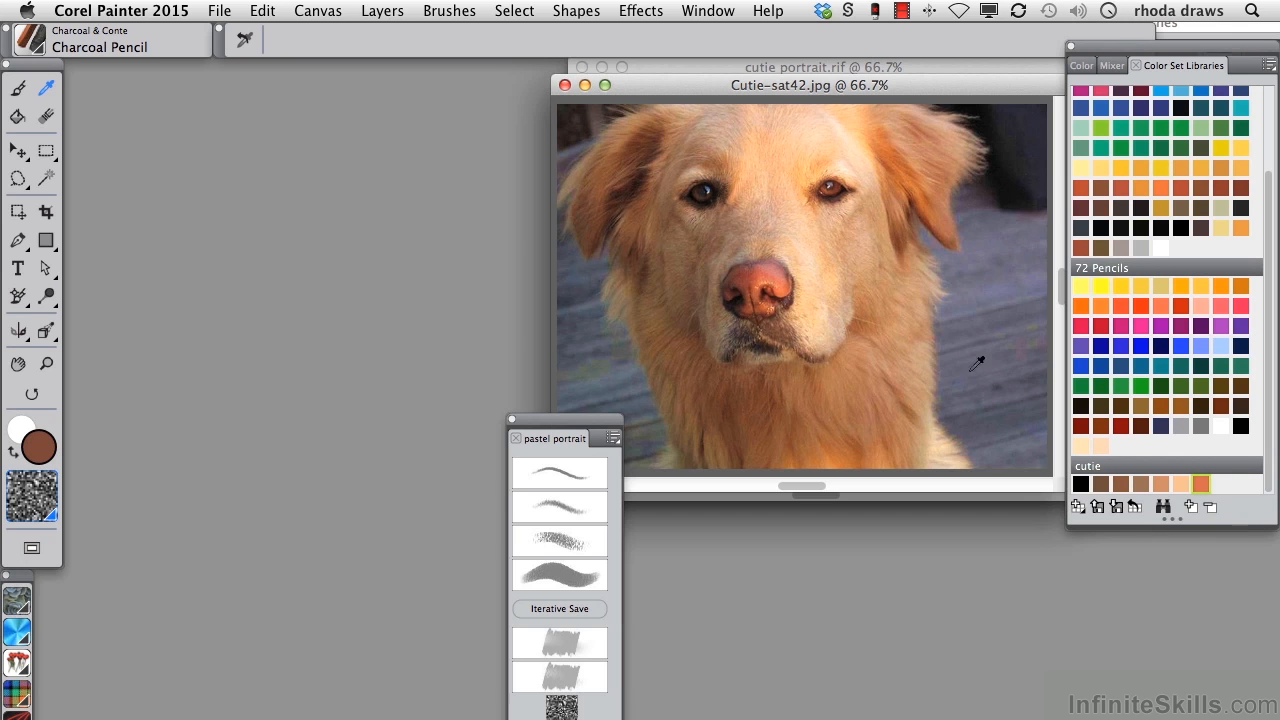
click(1189, 507)
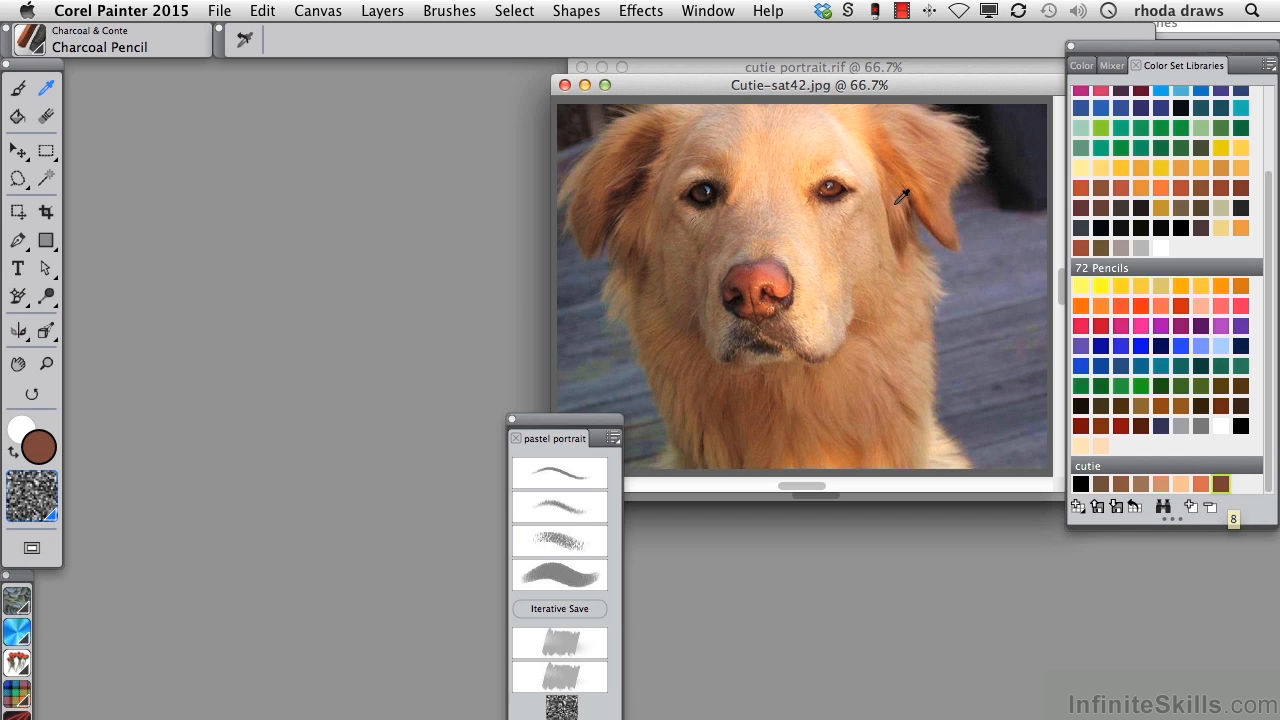
click(847, 160)
click(828, 133)
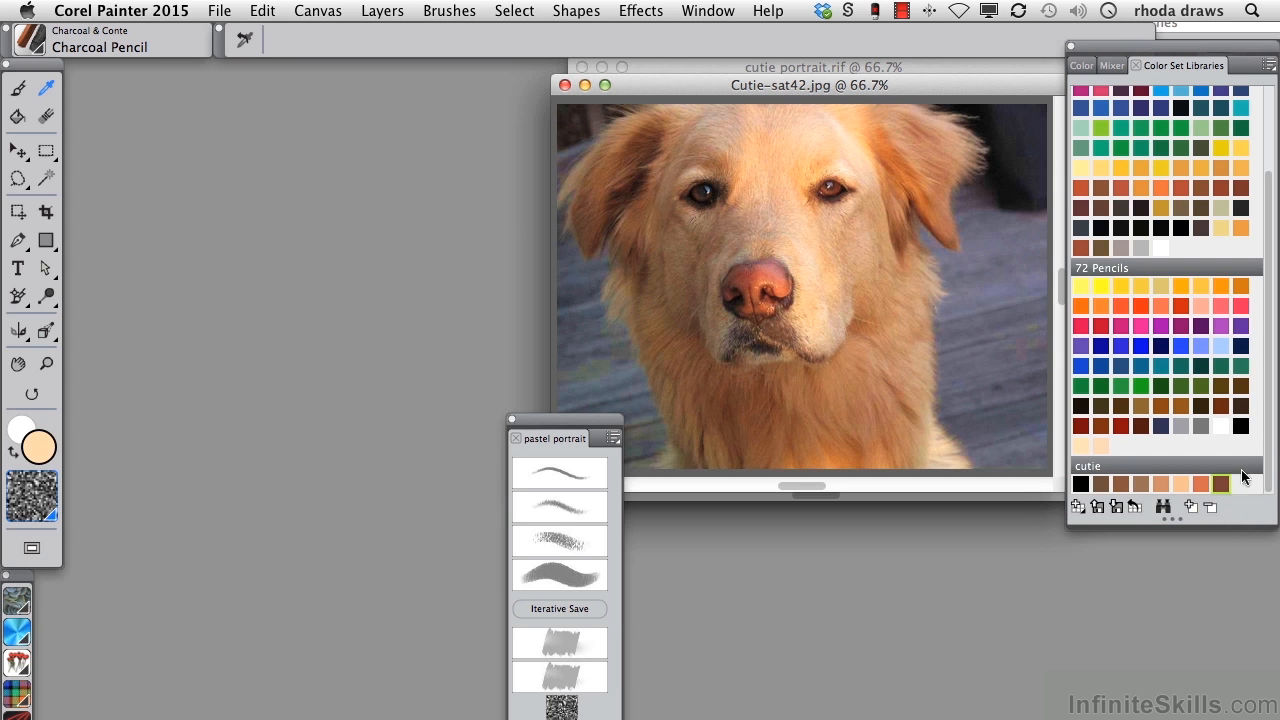
click(1191, 507)
Sample a golden tan from the fur below the photo's right eye and add it to the cutie color set
click(858, 234)
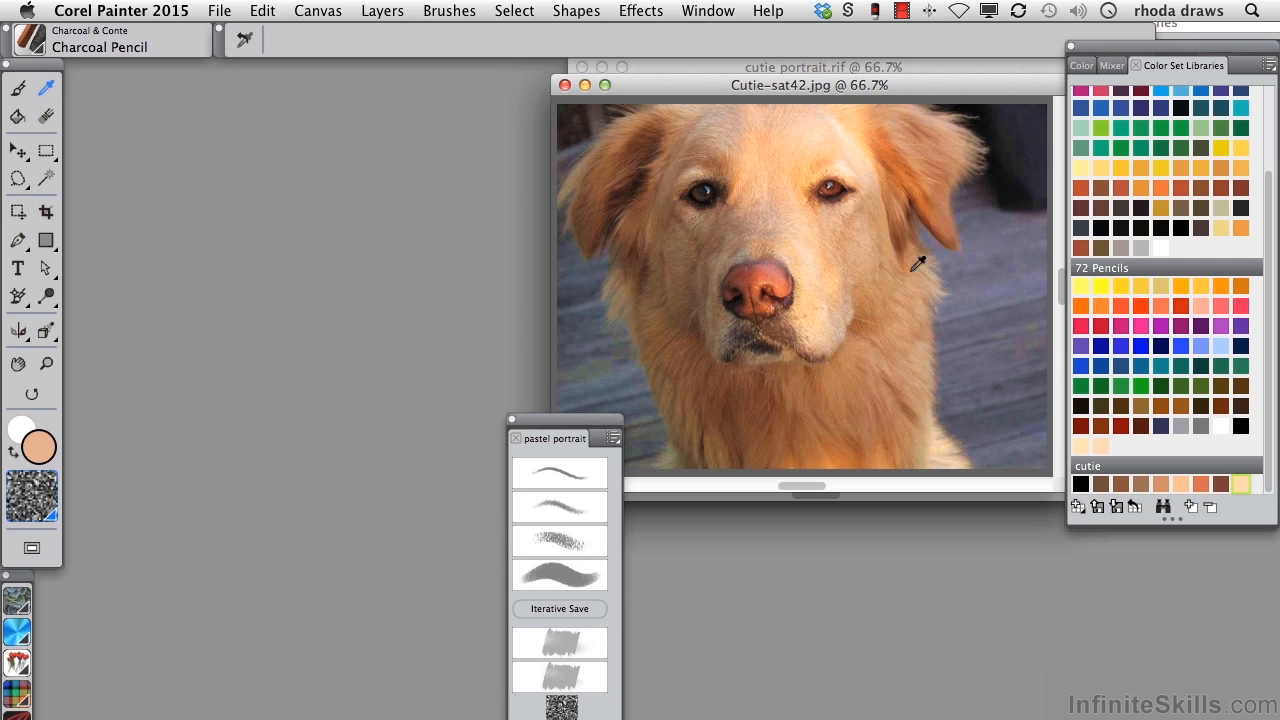
click(1163, 487)
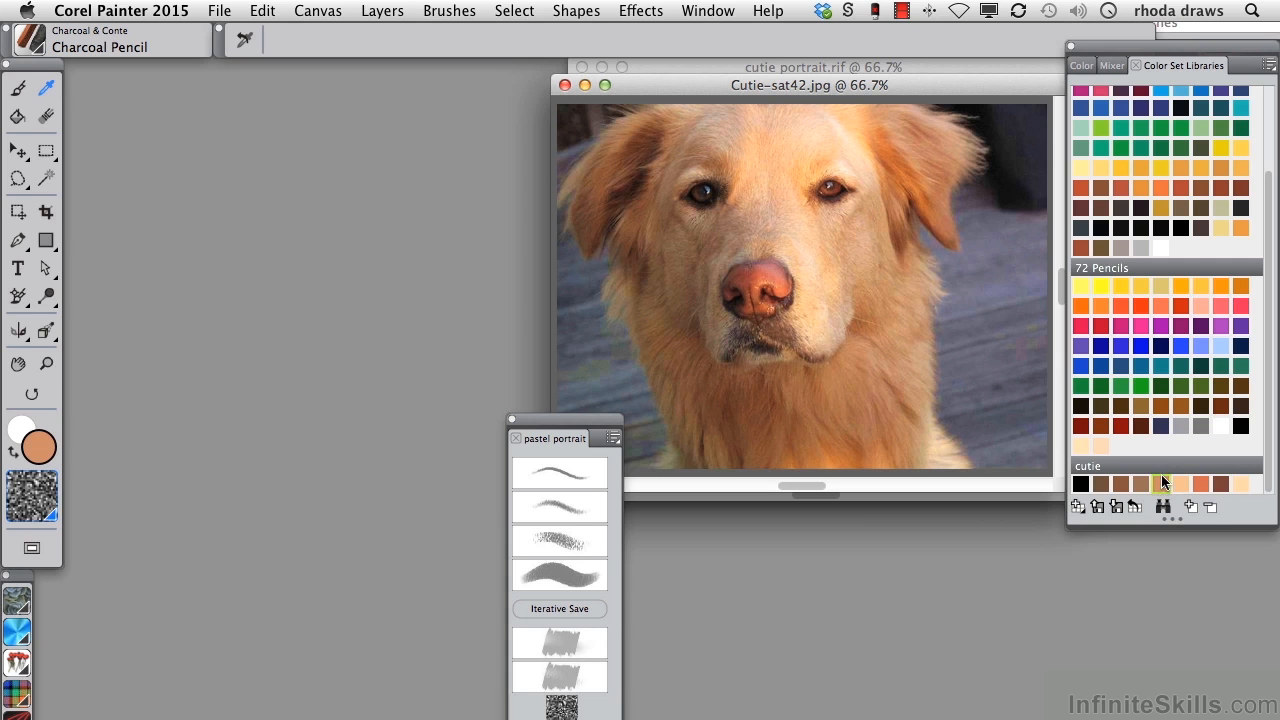
click(843, 223)
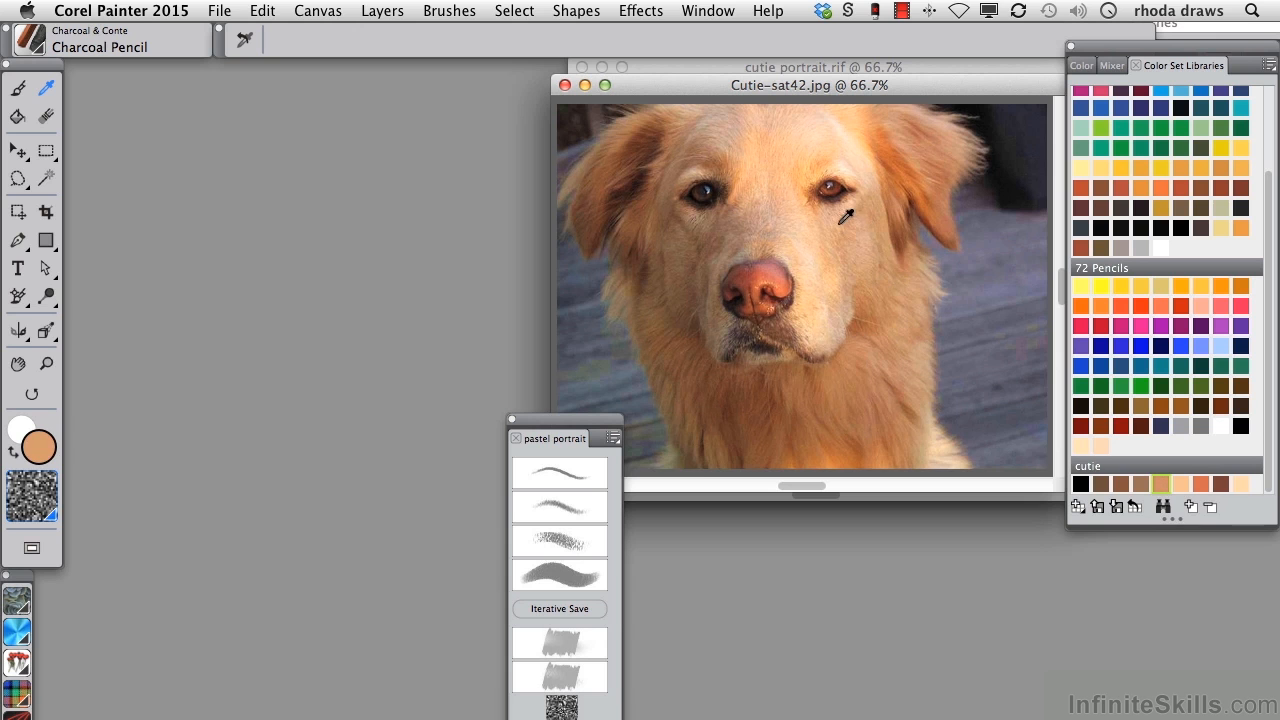
click(1190, 508)
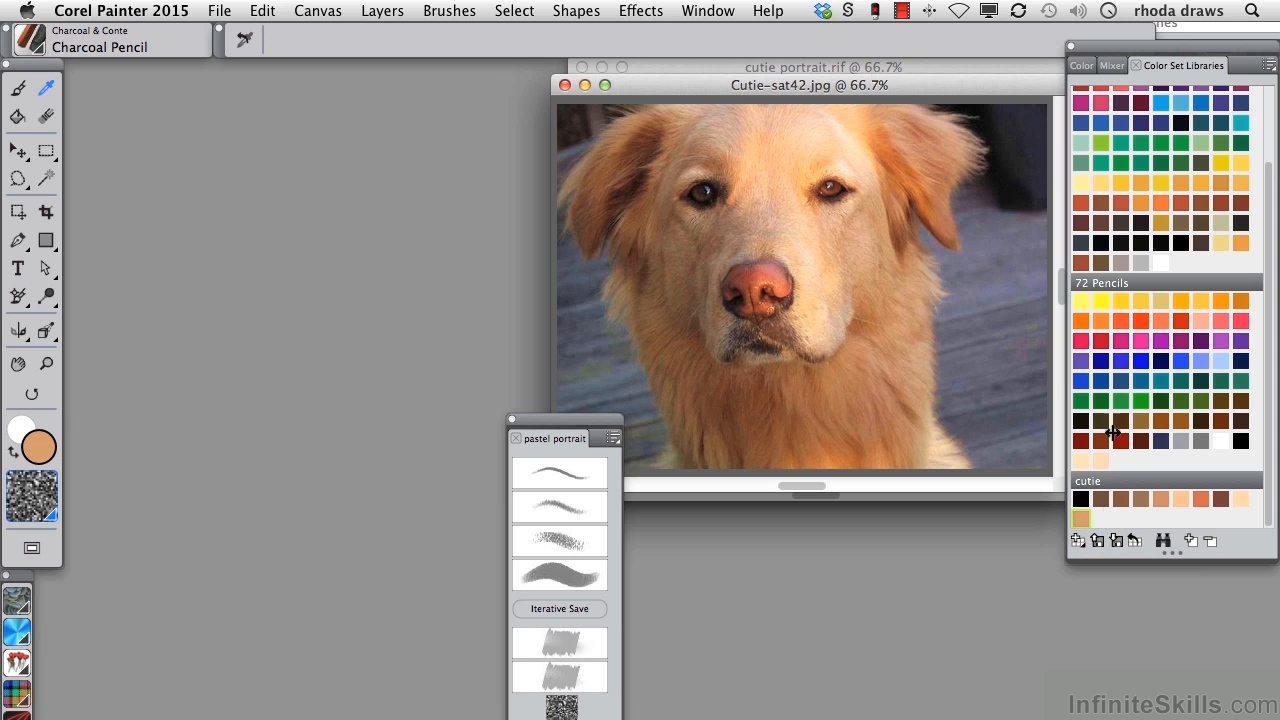
Place the photo beside the drawing and, with Square Grainy Pastel, block in the shaded cheek in brown and the left ear in tan
drag(697, 94, 204, 81)
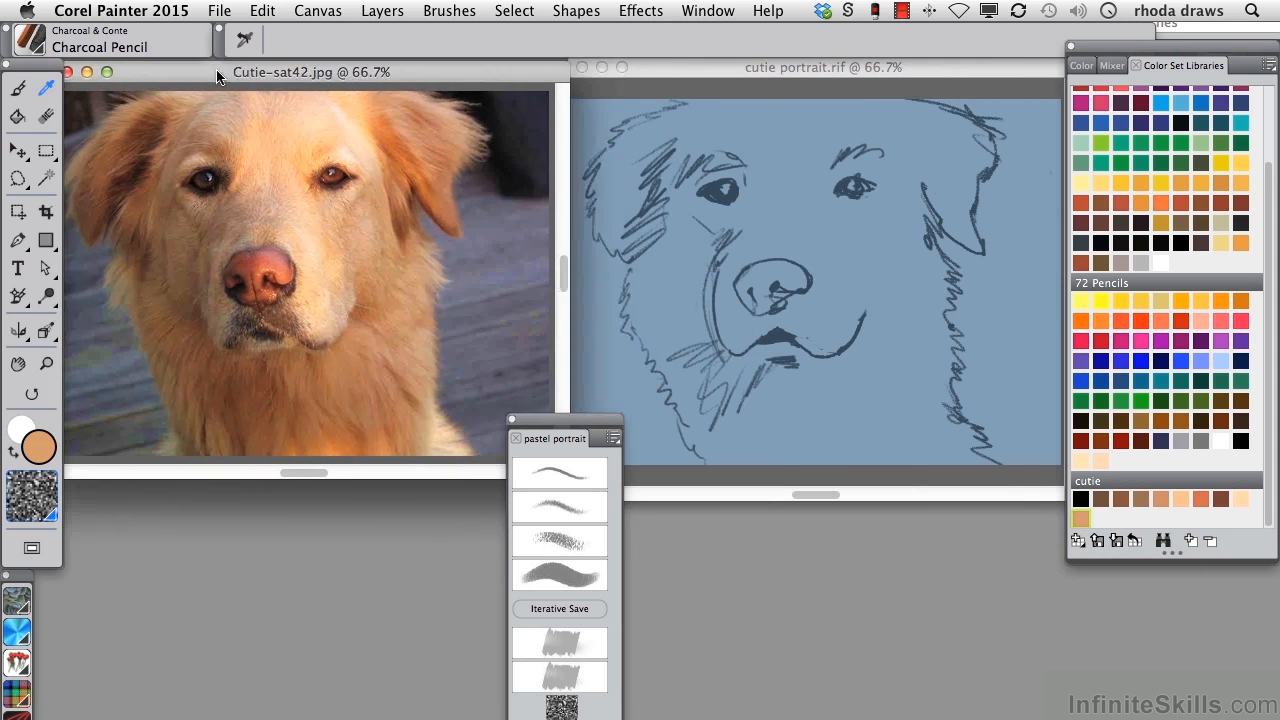
click(557, 541)
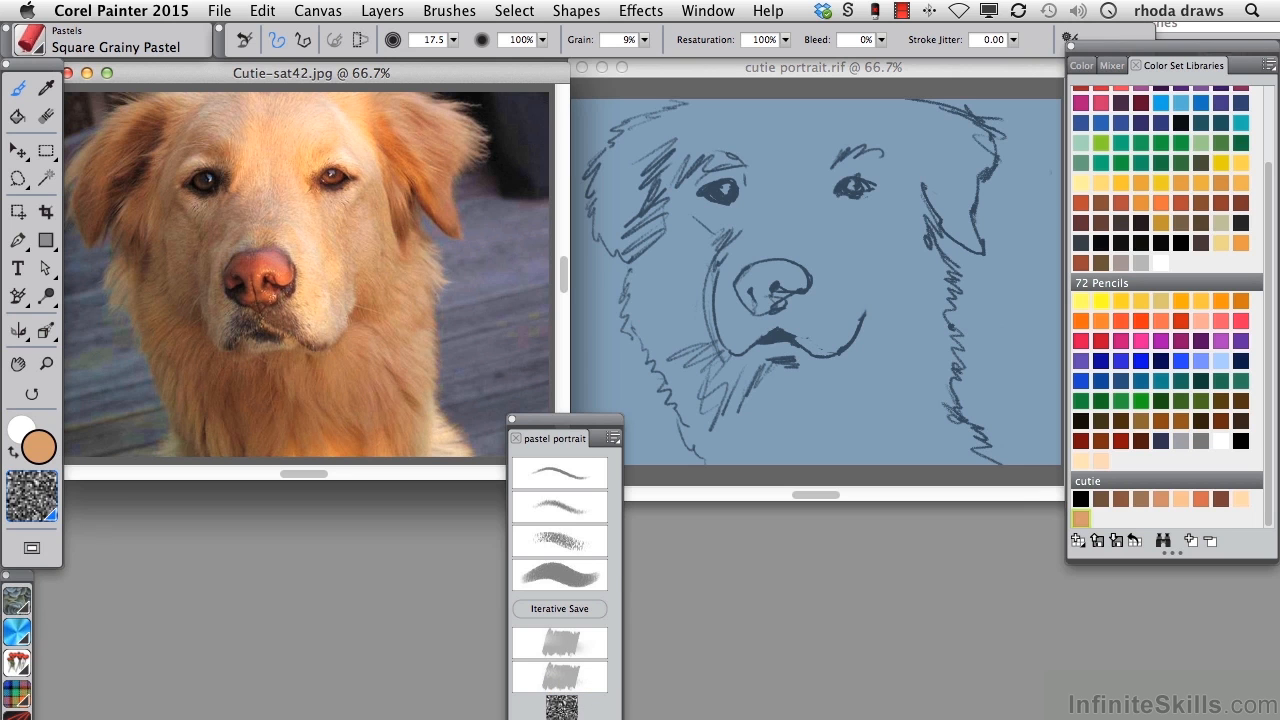
click(1141, 498)
mouse_move(708, 235)
mouse_down()
mouse_move(655, 300)
mouse_move(650, 260)
mouse_move(690, 220)
mouse_up()
click(1161, 498)
mouse_move(690, 120)
mouse_down()
mouse_move(629, 157)
mouse_move(700, 165)
mouse_up()
Block in the forehead, muzzle and lower right fur in light peach, and the right cheek and ear in tan
click(1181, 498)
mouse_move(771, 143)
mouse_down()
mouse_move(750, 200)
mouse_move(848, 285)
mouse_up()
drag(955, 425, 998, 460)
drag(912, 110, 972, 128)
click(1161, 498)
mouse_move(885, 106)
mouse_down()
mouse_move(945, 122)
mouse_move(855, 330)
mouse_up()
click(1141, 498)
mouse_move(745, 222)
mouse_down()
mouse_move(720, 275)
mouse_move(736, 345)
mouse_move(722, 300)
mouse_move(762, 238)
mouse_move(795, 234)
mouse_up()
click(1181, 498)
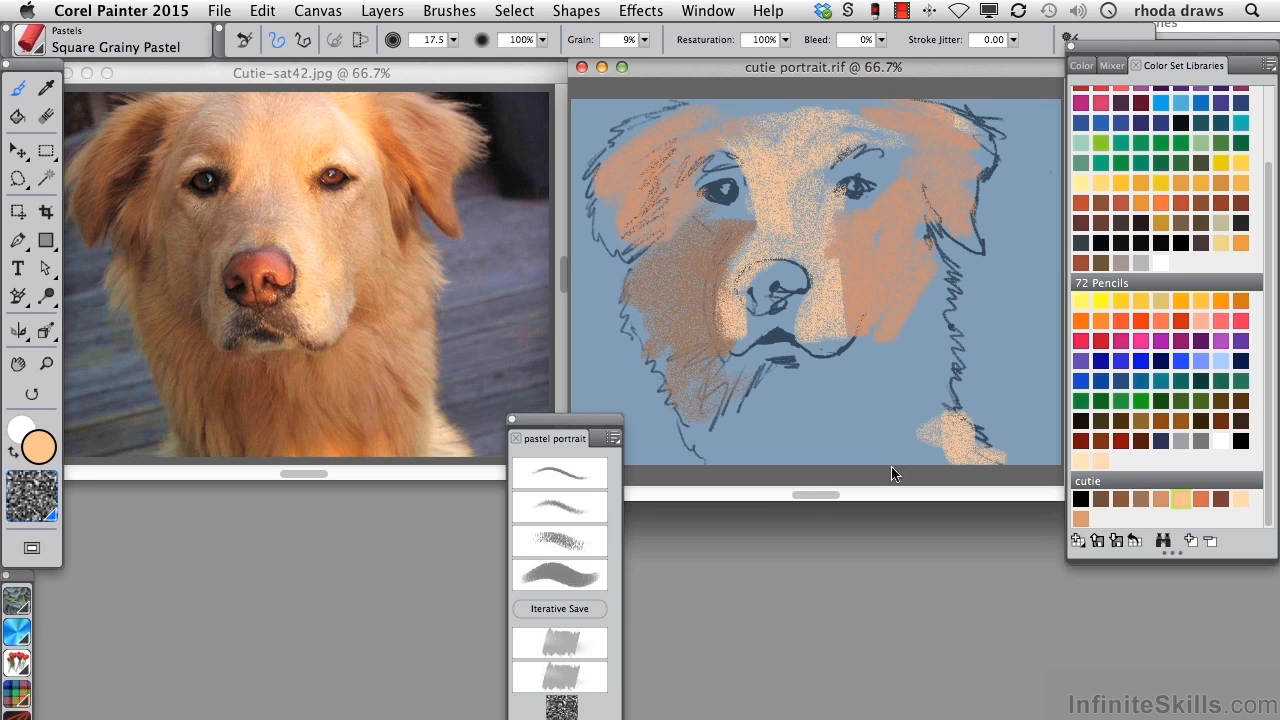
Sample the olive brown shadow beside the nose in the photo and add it to the cutie color set
click(219, 307)
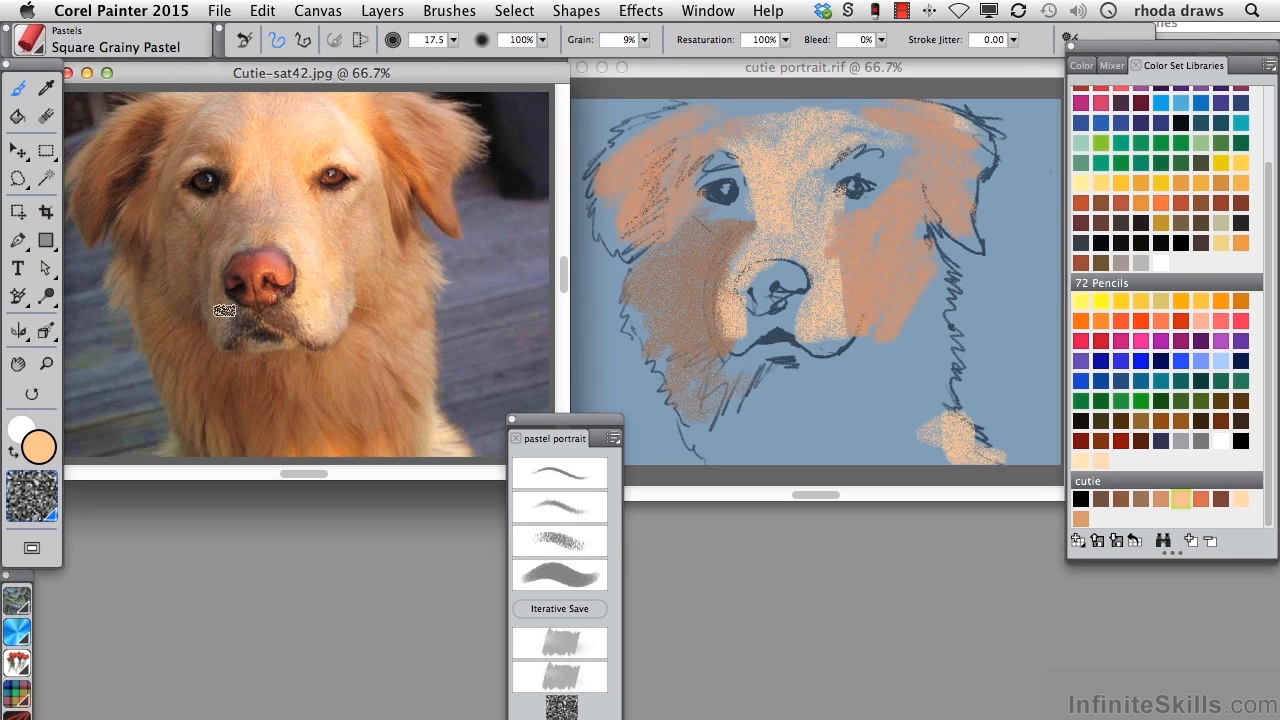
click(46, 98)
click(228, 306)
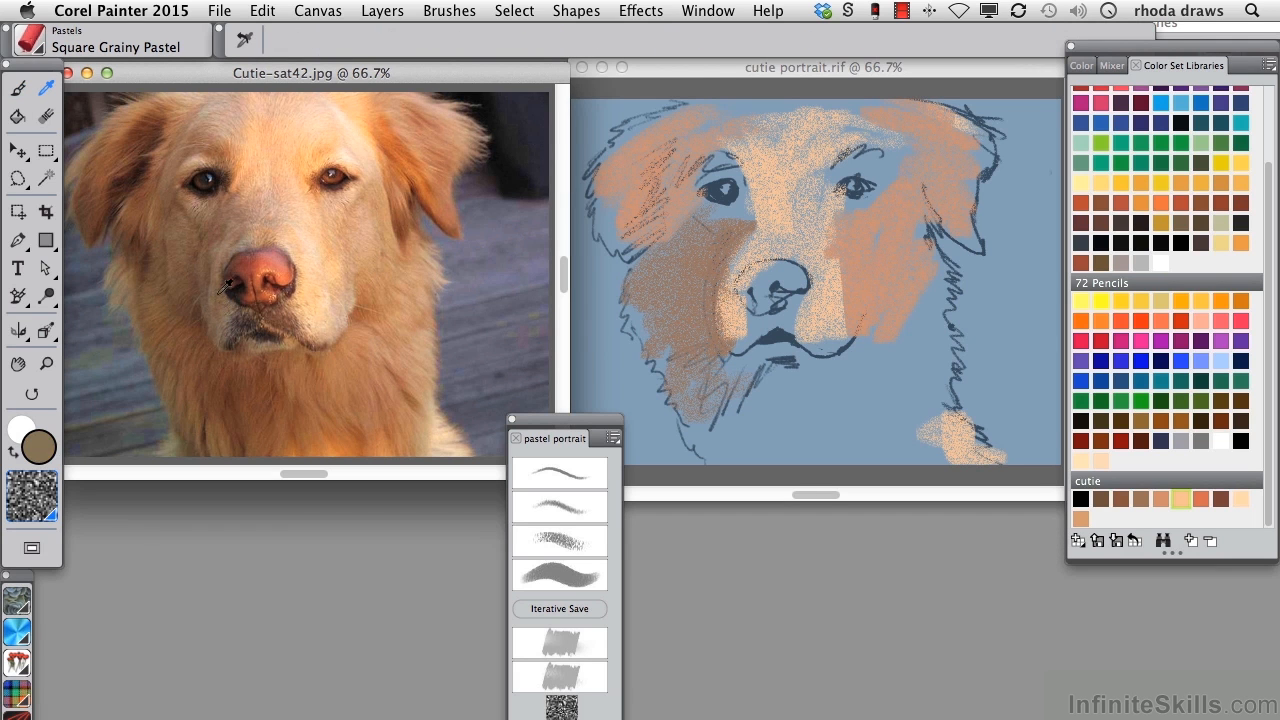
click(1190, 541)
Paint olive brown shadows with Square Grainy Pastel along the left side of the muzzle and above the mouth
click(718, 253)
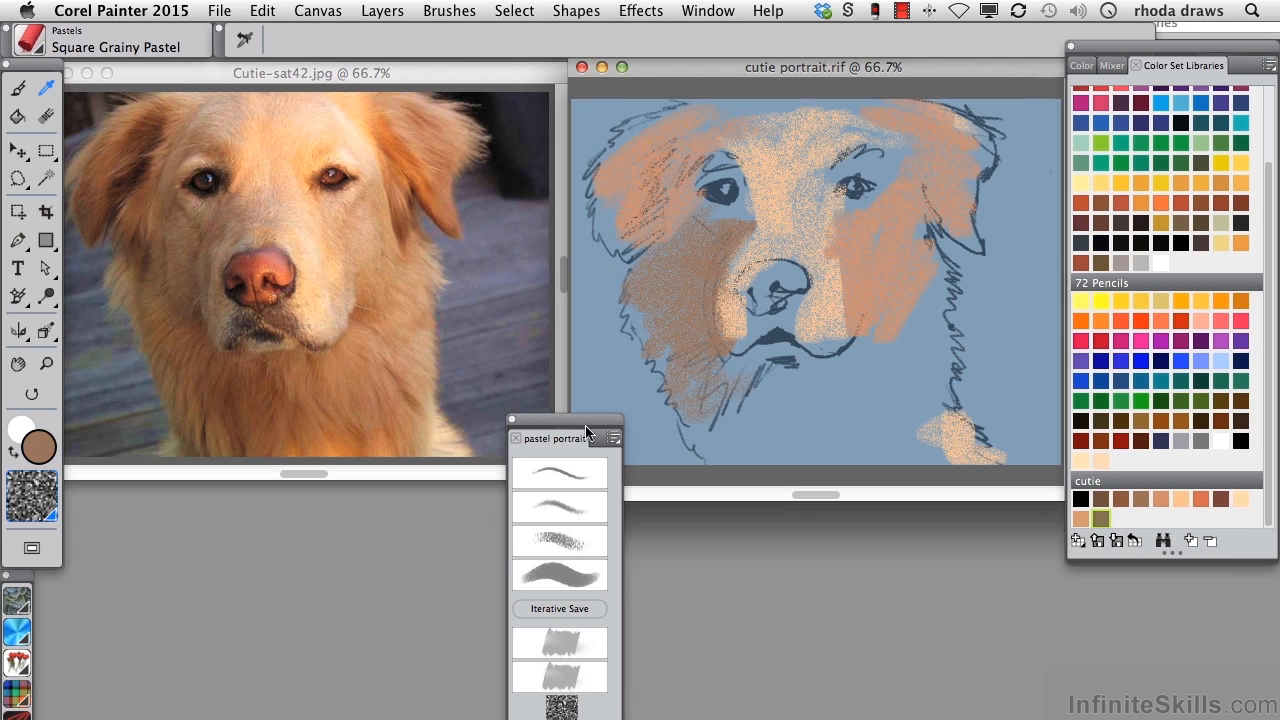
click(557, 540)
drag(735, 237, 723, 241)
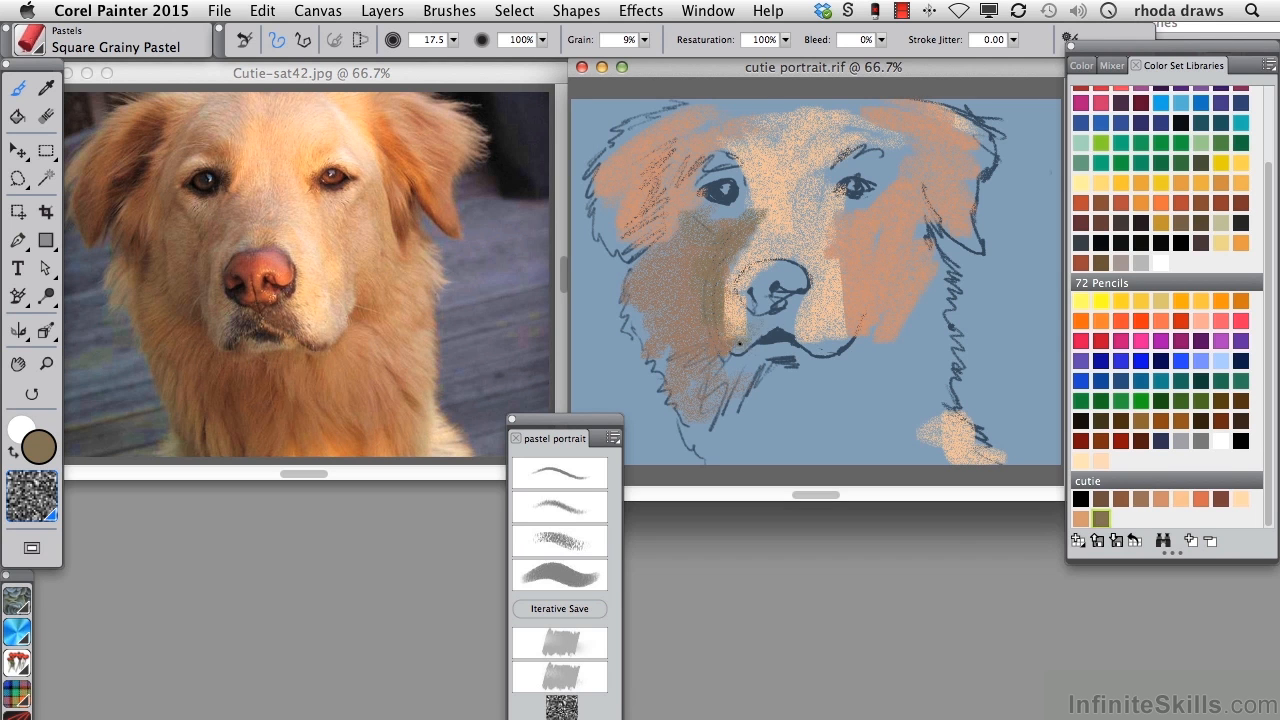
drag(741, 345, 778, 326)
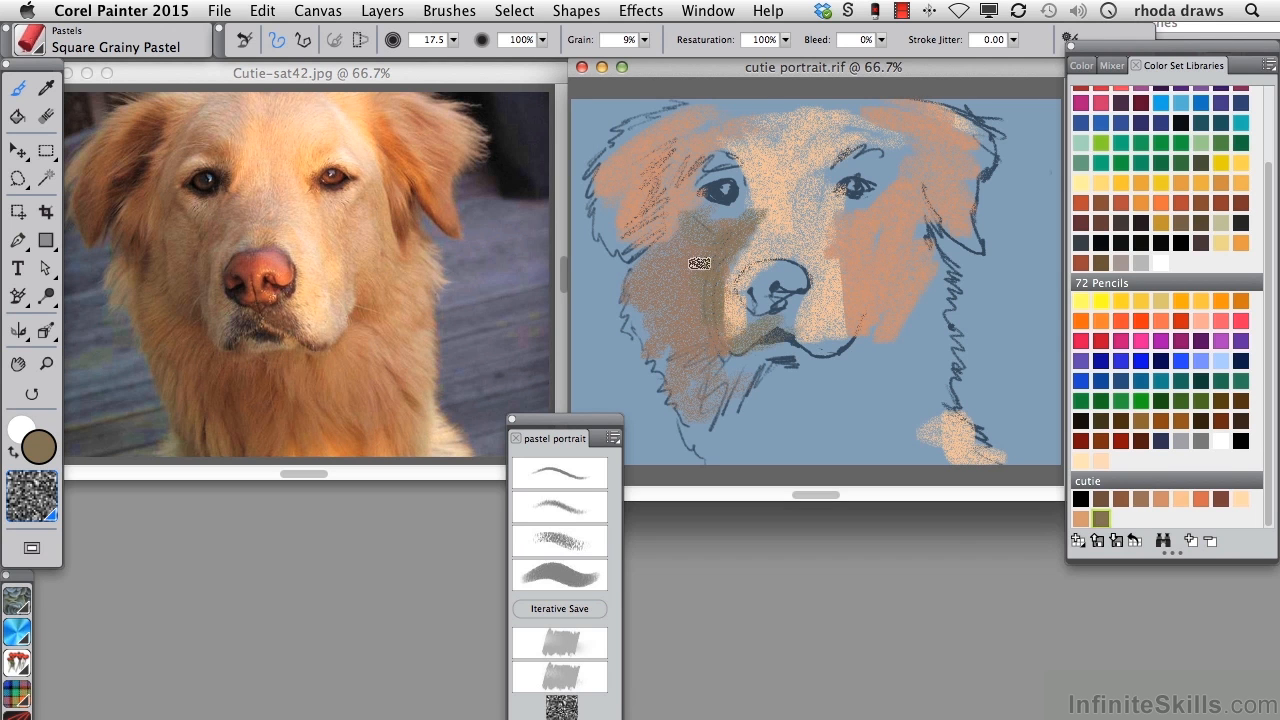
Shade both ears and the neck with the cutie set's orange, and layer tan strokes over the neck fur
click(1203, 497)
mouse_move(615, 255)
mouse_down()
mouse_move(640, 188)
mouse_move(628, 165)
mouse_up()
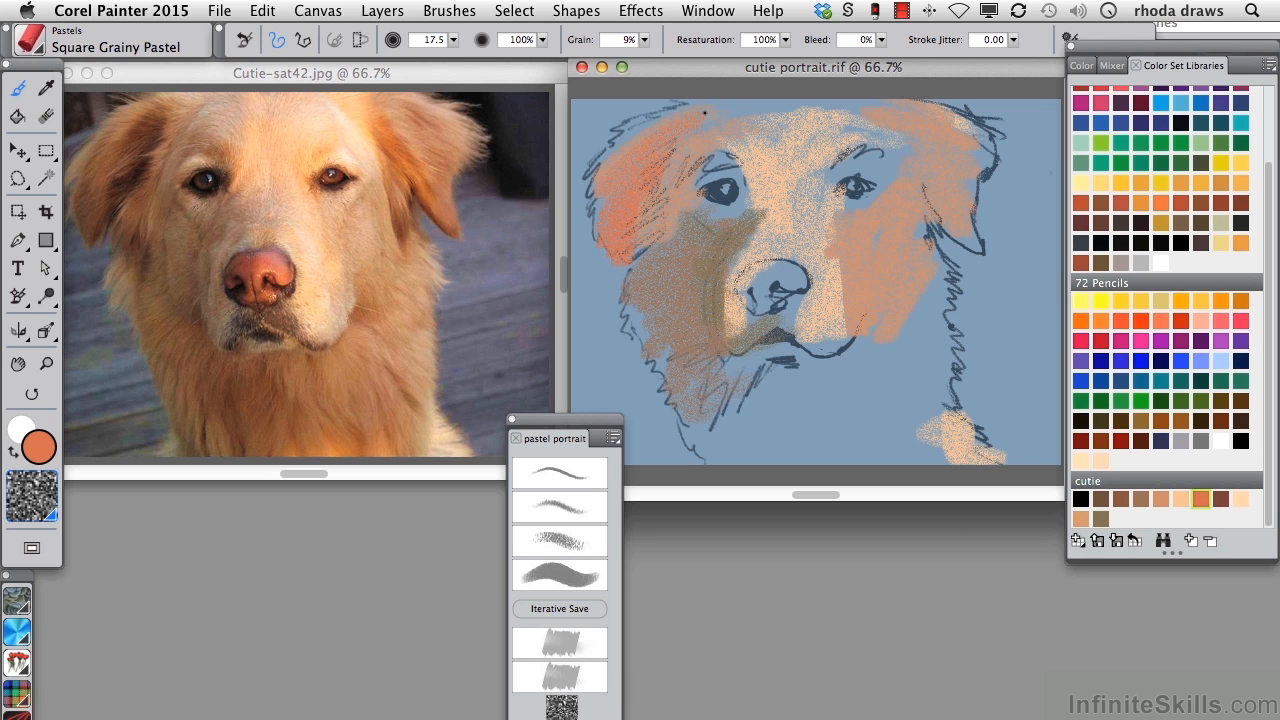
mouse_move(936, 210)
mouse_down()
mouse_move(959, 241)
mouse_move(942, 266)
mouse_up()
drag(788, 376, 704, 481)
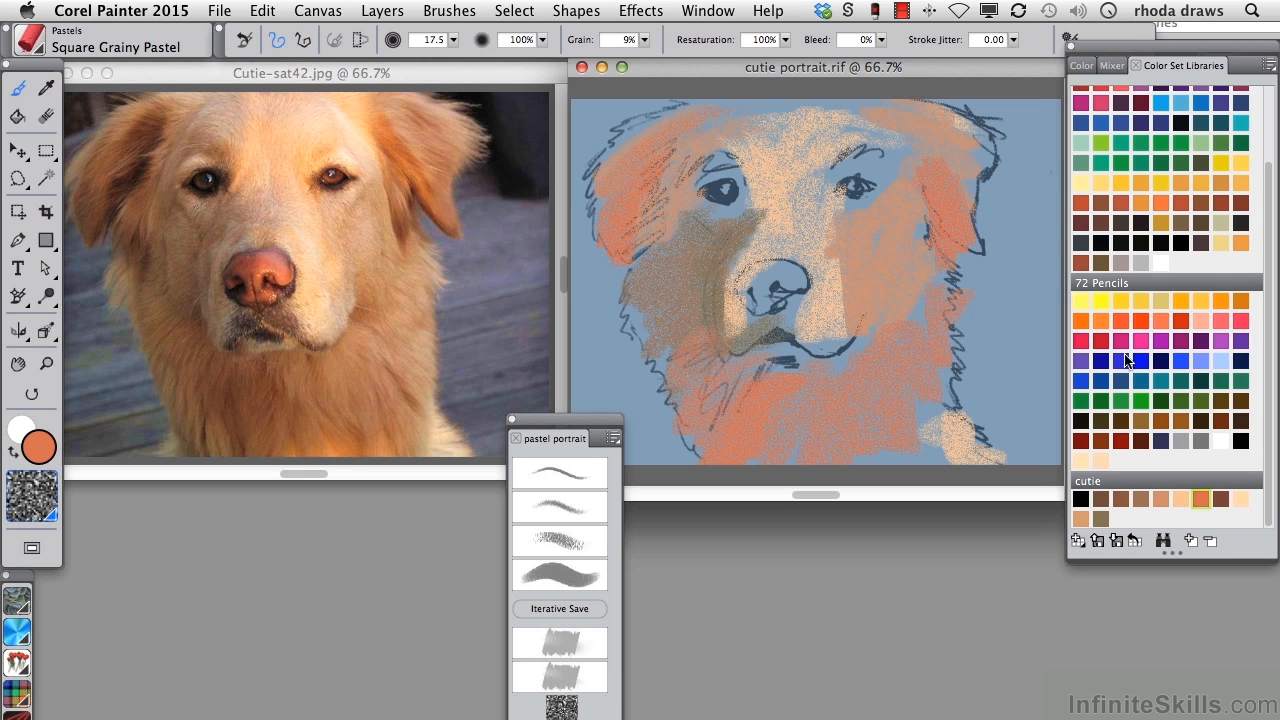
click(1160, 498)
mouse_move(761, 411)
mouse_down()
mouse_move(791, 366)
mouse_move(777, 376)
mouse_move(921, 399)
mouse_move(895, 395)
mouse_move(906, 388)
mouse_move(873, 455)
mouse_up()
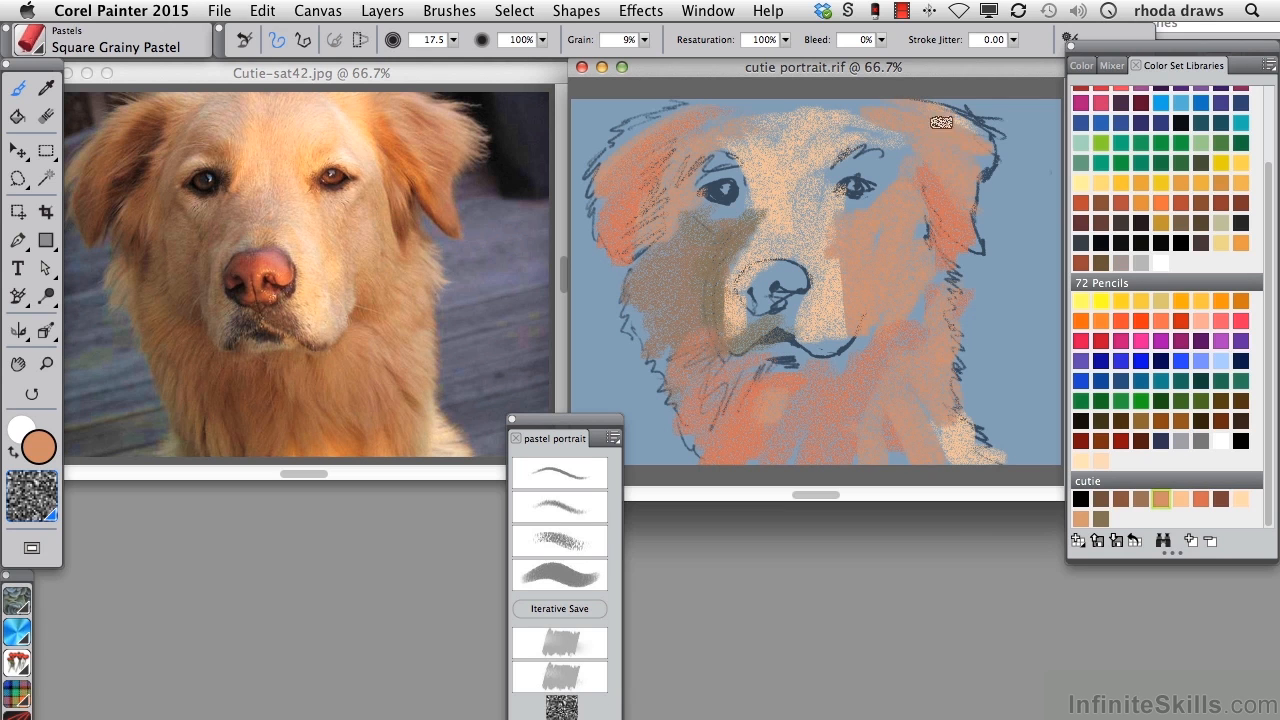
Add pale peach highlights to the forehead and muzzle, undo the stroke across the mouth, and dab the highlight on the chin instead
click(1240, 498)
mouse_move(820, 151)
mouse_down()
mouse_move(814, 248)
mouse_move(838, 290)
mouse_move(849, 245)
mouse_up()
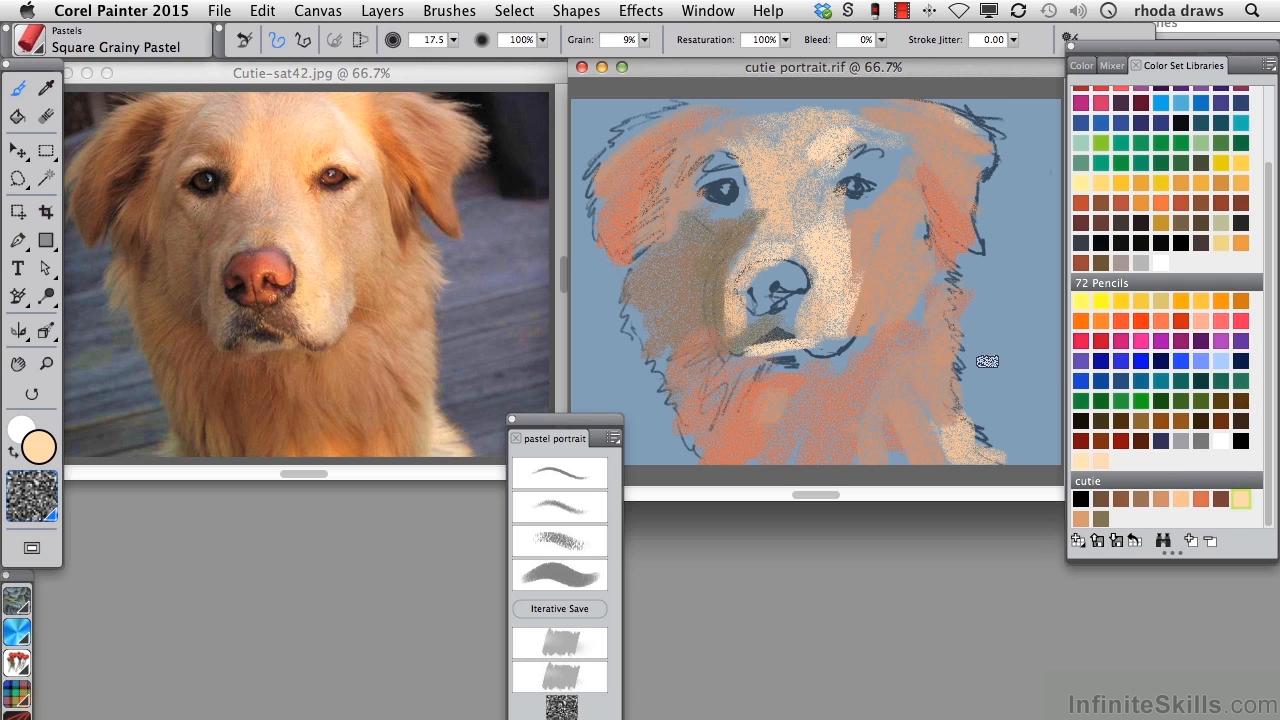
key(super+z)
drag(766, 349, 789, 352)
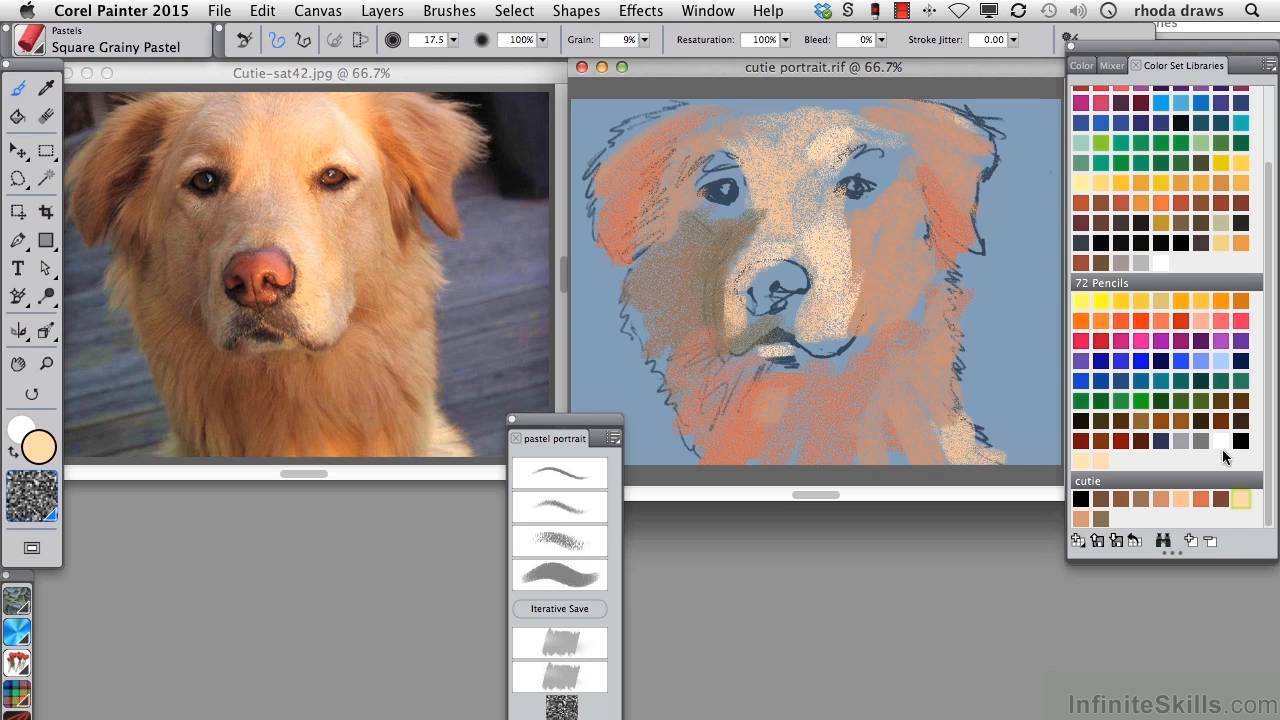
Paint the portrait's nose with the cutie set's orange and shade its shadowed side with reddish brown
click(1200, 498)
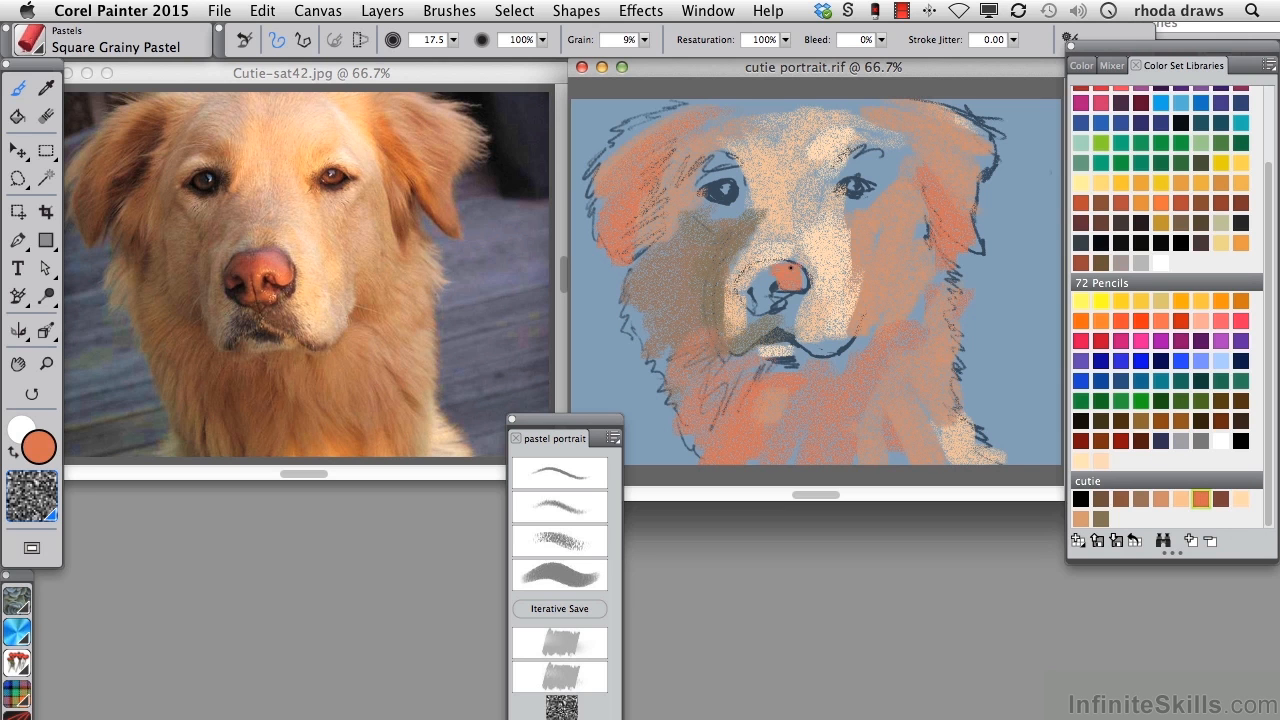
drag(768, 306, 776, 273)
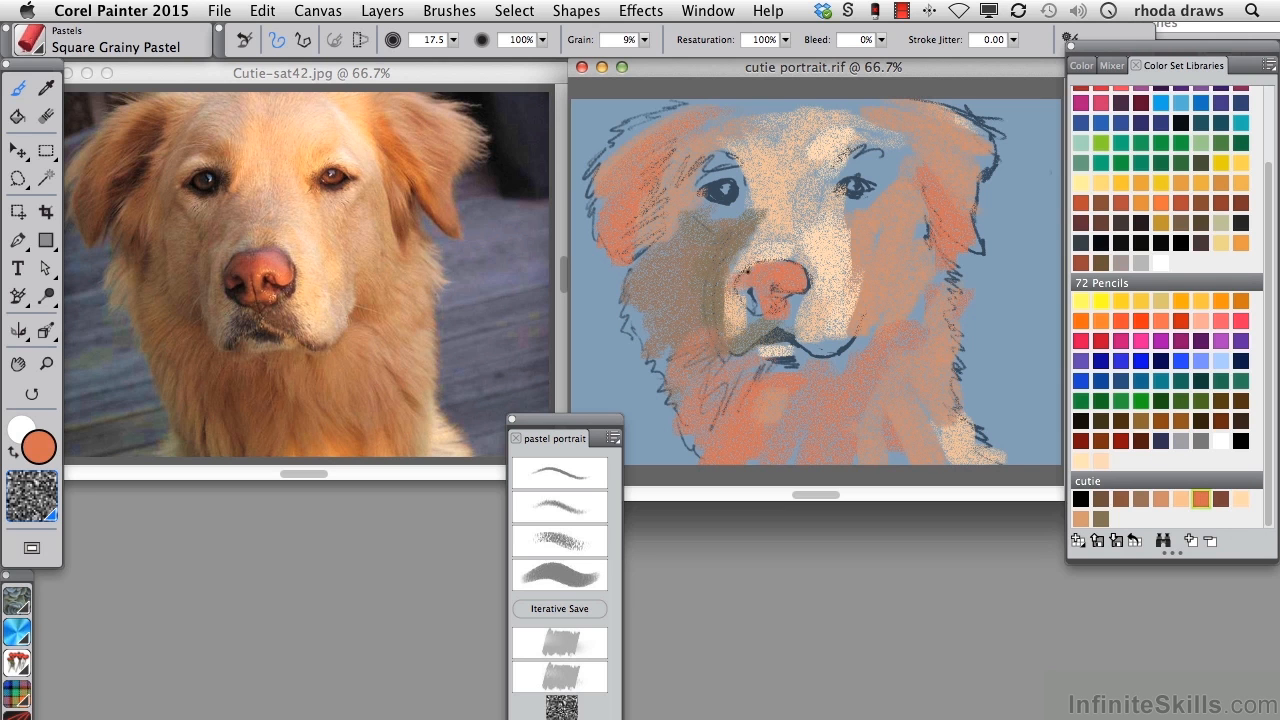
click(1221, 498)
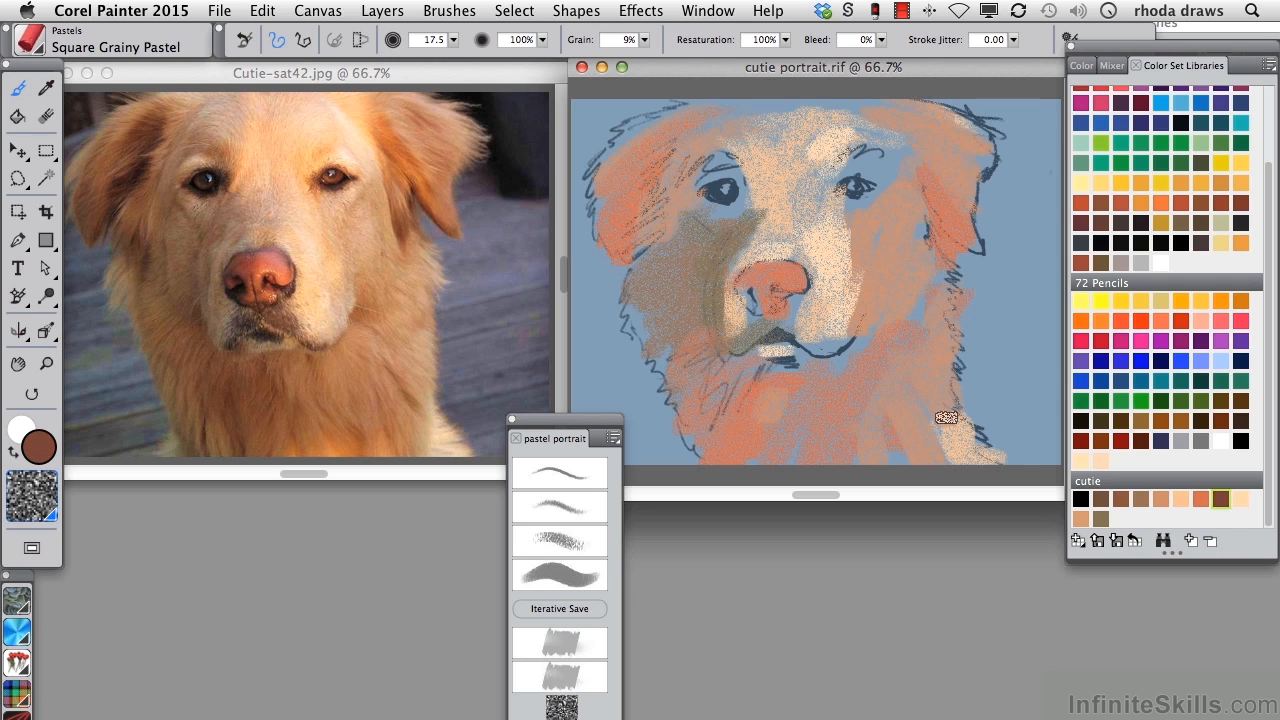
drag(745, 283, 762, 291)
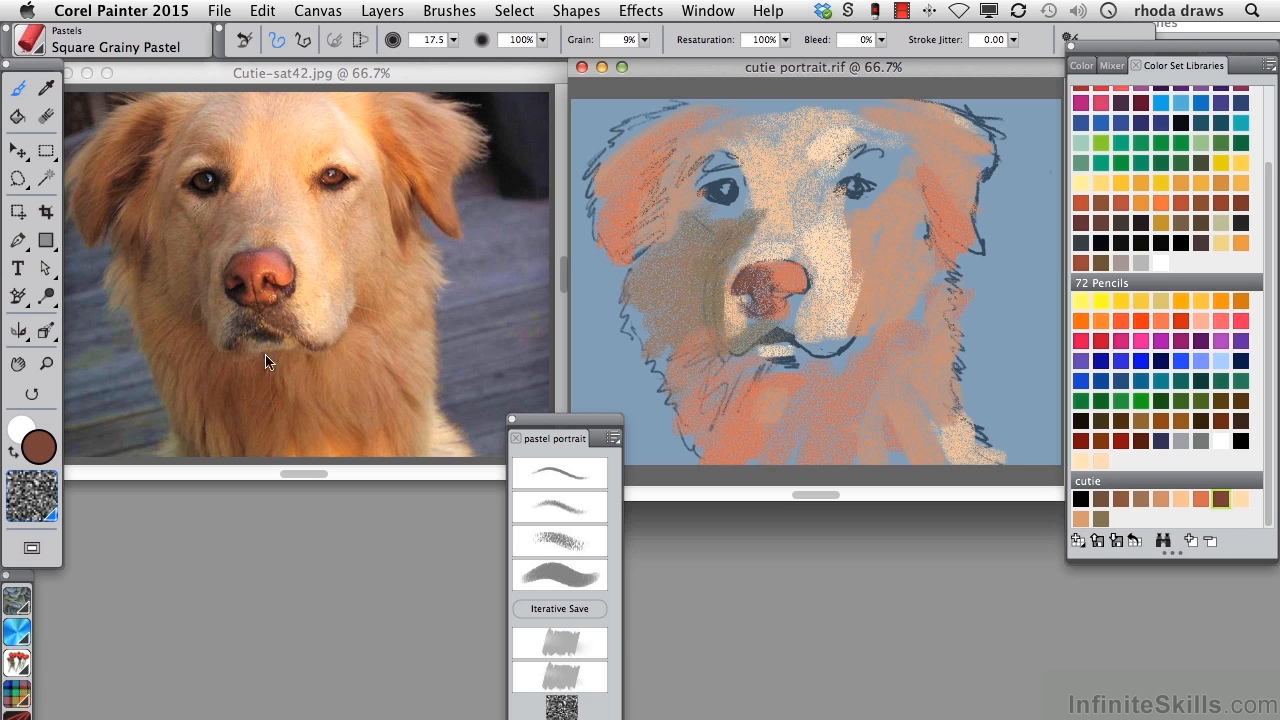
Shade the left side of the face and around the left eye reddish brown, saving an iteration over the existing cutie portrait_001.rif
mouse_move(668, 205)
mouse_down()
mouse_move(662, 185)
mouse_move(705, 135)
mouse_up()
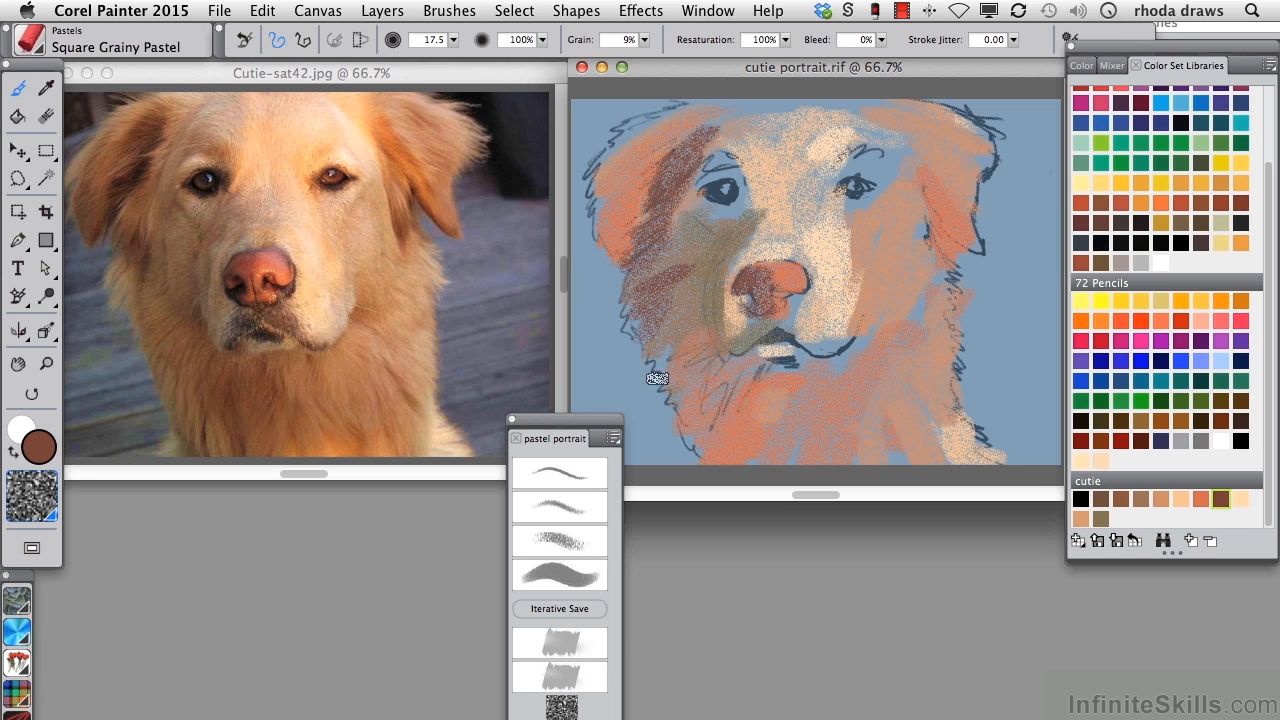
click(563, 608)
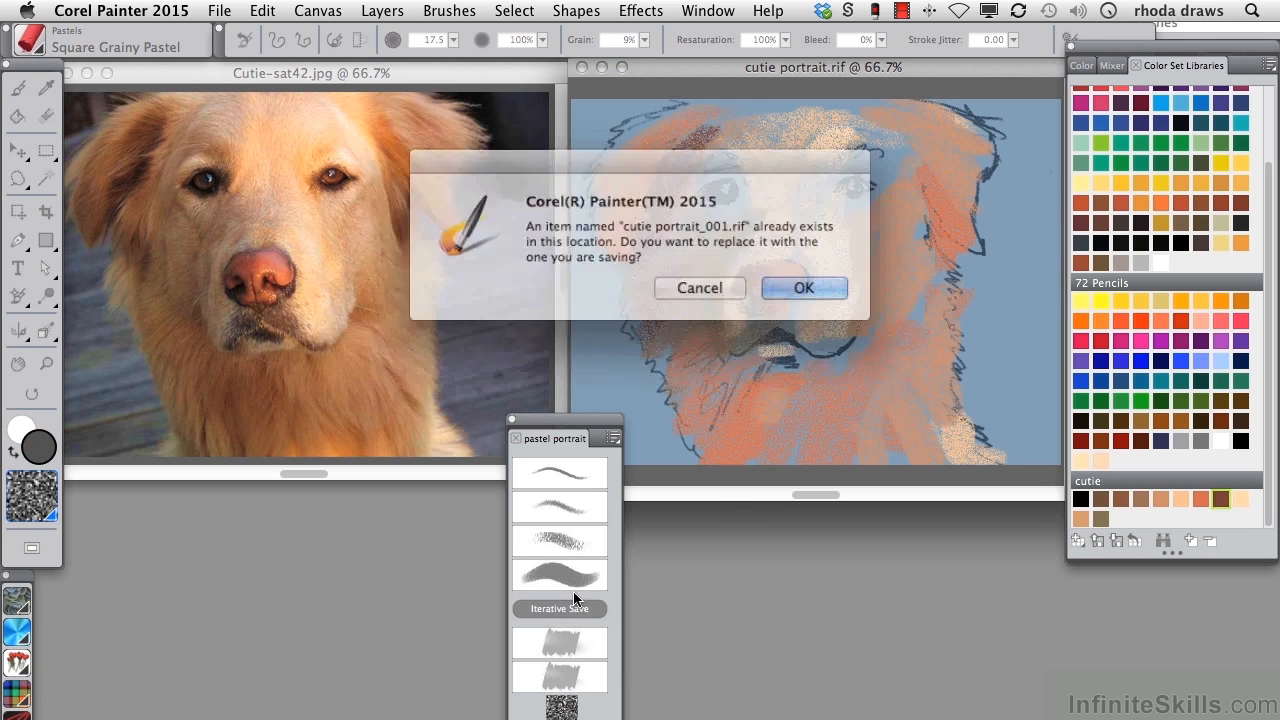
click(771, 286)
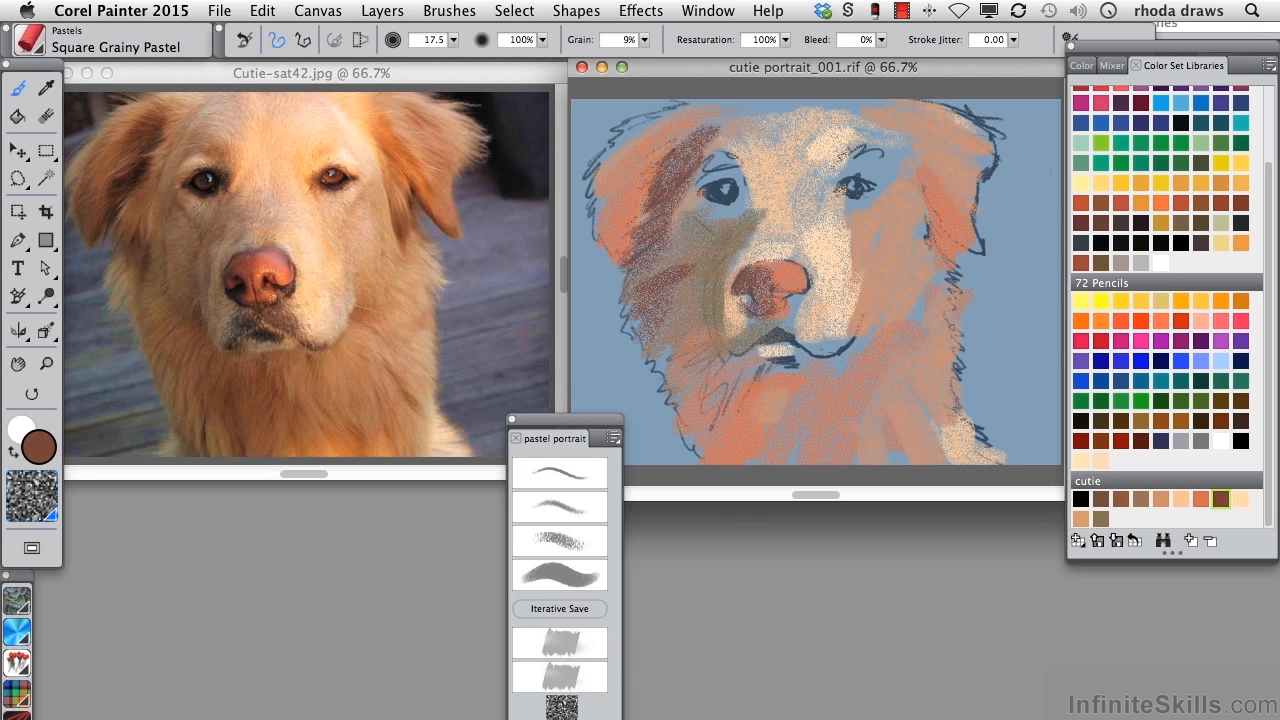
mouse_move(727, 168)
mouse_down()
mouse_move(710, 160)
mouse_move(756, 200)
mouse_move(712, 220)
mouse_move(740, 230)
mouse_move(760, 210)
mouse_up()
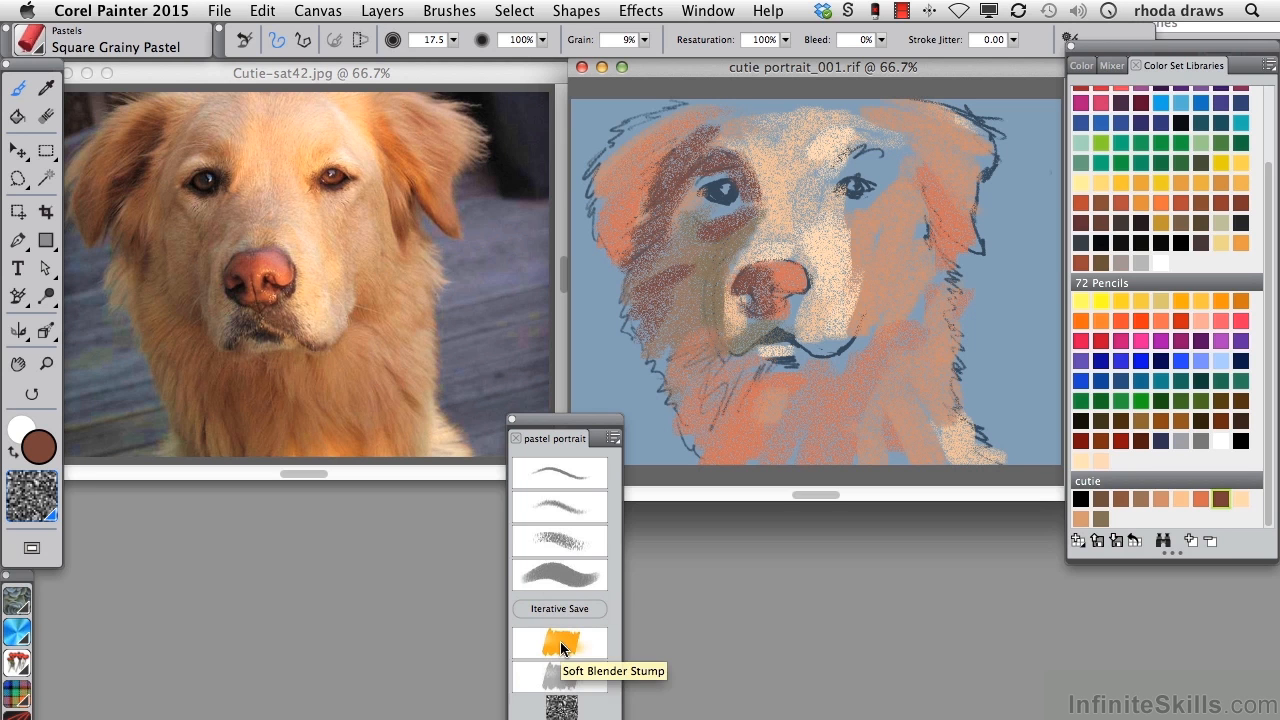
Blend the pastel strokes on the cheeks, muzzle, forehead and neck with the Soft Blender Stump
click(559, 646)
mouse_move(757, 243)
mouse_down()
mouse_move(718, 160)
mouse_move(663, 145)
mouse_move(643, 197)
mouse_move(712, 257)
mouse_up()
mouse_move(727, 386)
mouse_down()
mouse_move(738, 300)
mouse_move(761, 466)
mouse_up()
mouse_move(843, 245)
mouse_down()
mouse_move(833, 276)
mouse_move(856, 320)
mouse_move(883, 262)
mouse_move(802, 161)
mouse_move(792, 113)
mouse_up()
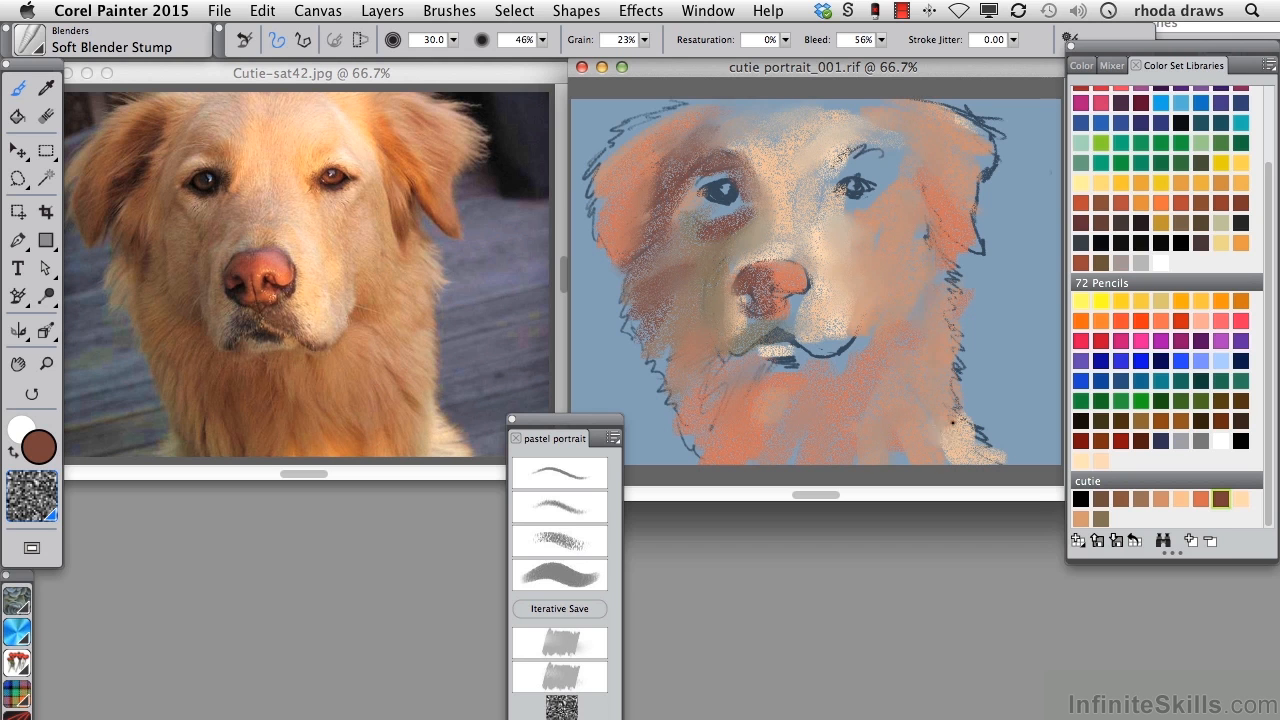
mouse_move(862, 280)
mouse_down()
mouse_move(703, 311)
mouse_move(782, 325)
mouse_move(820, 277)
mouse_up()
mouse_move(758, 214)
mouse_down()
mouse_move(827, 184)
mouse_move(660, 218)
mouse_up()
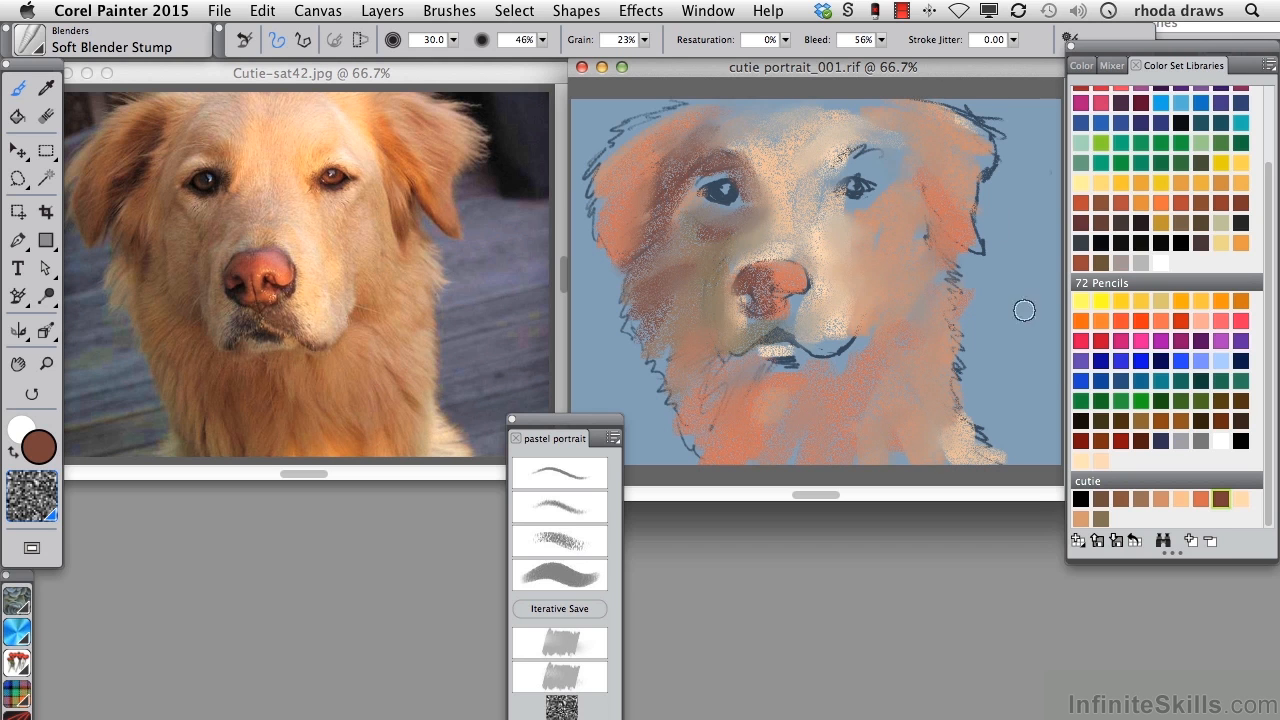
Paint the area around the right eye light peach from the cutie set with Square Grainy Pastel
click(1181, 498)
click(545, 540)
mouse_move(886, 162)
mouse_down()
mouse_move(855, 165)
mouse_move(876, 196)
mouse_up()
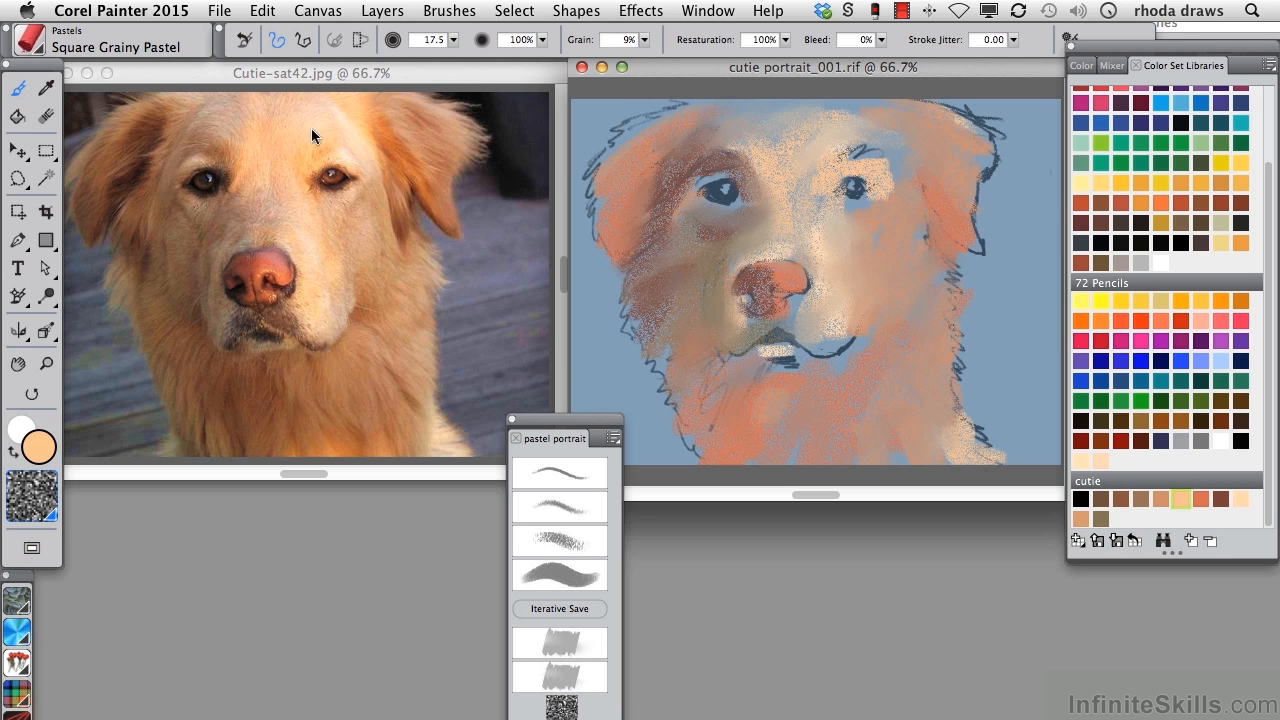
Sample the golden orange above the right eye in the photo and add it to the cutie color set
click(45, 87)
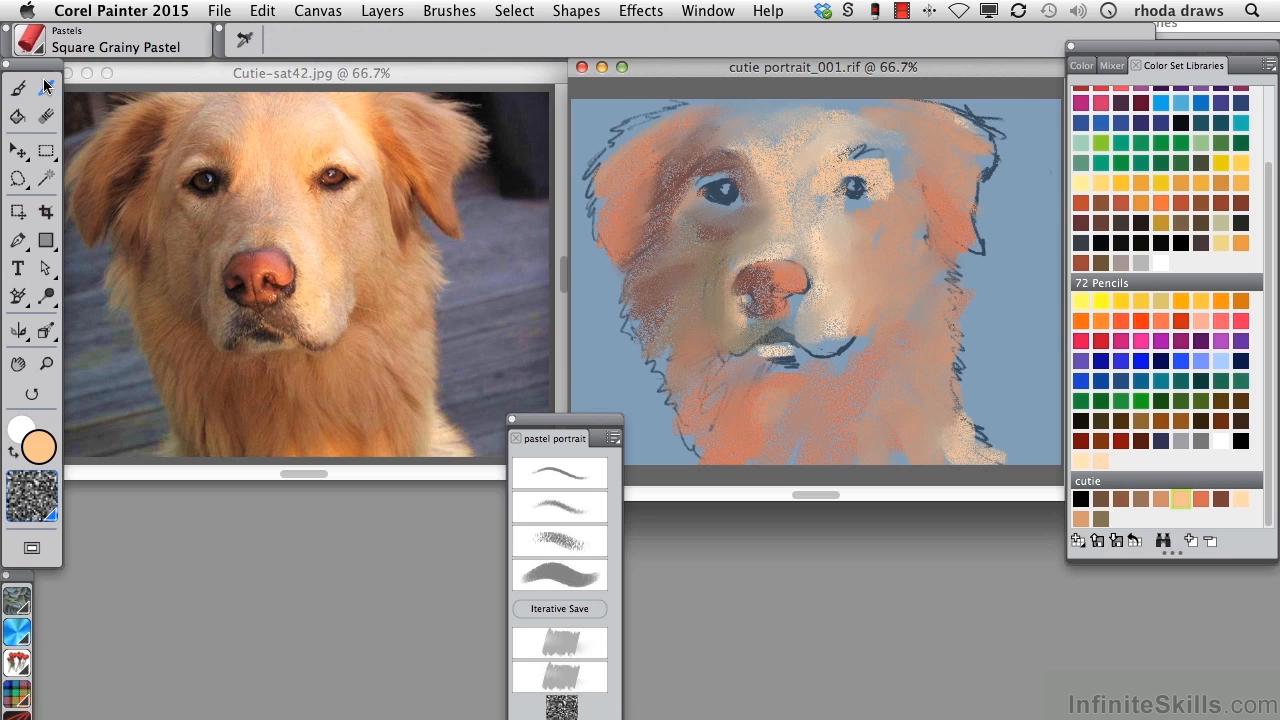
click(312, 154)
click(318, 156)
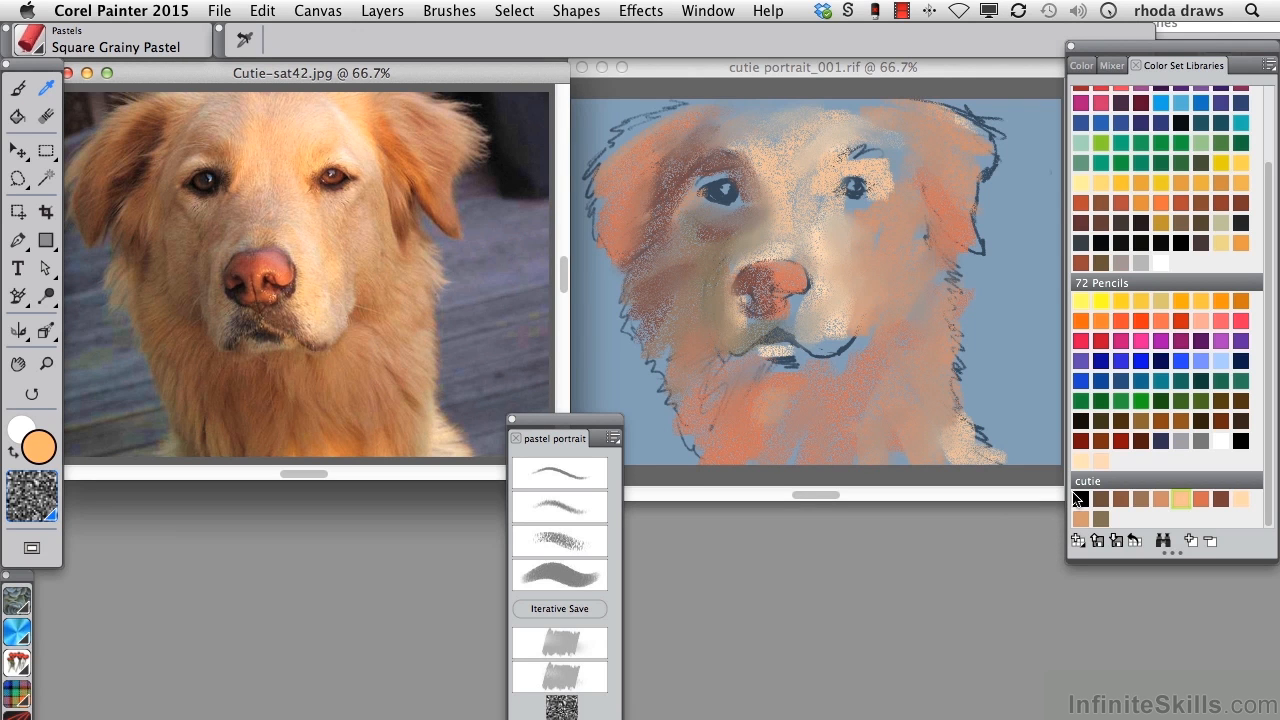
click(1190, 540)
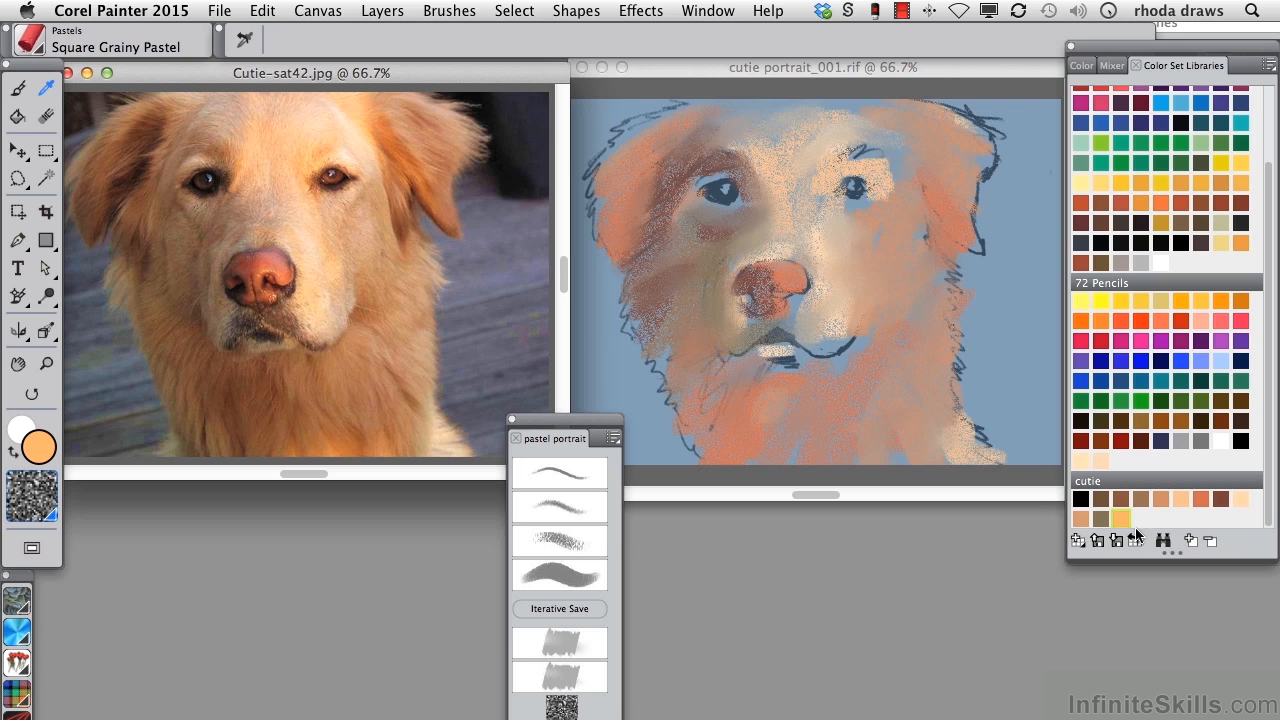
Paint golden orange Square Grainy Pastel strokes on the forehead, the muzzle, the lower right fur and the left cheek
click(558, 537)
click(808, 197)
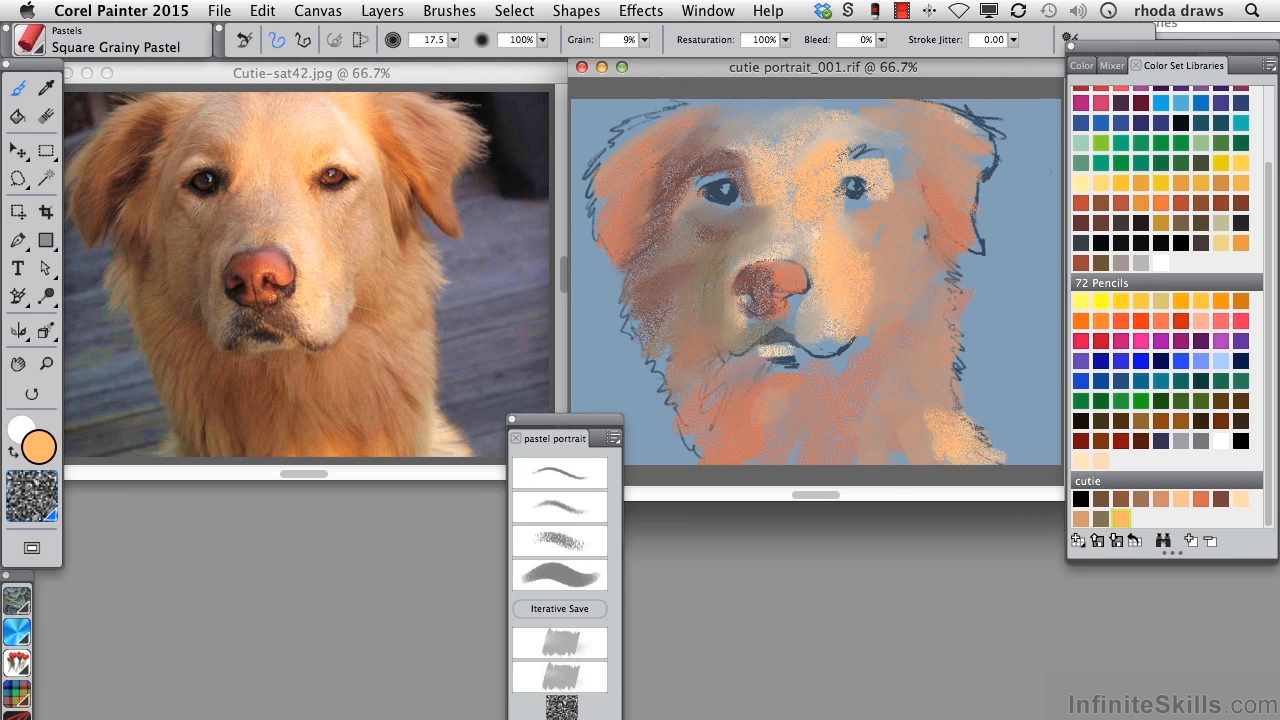
drag(631, 302, 664, 276)
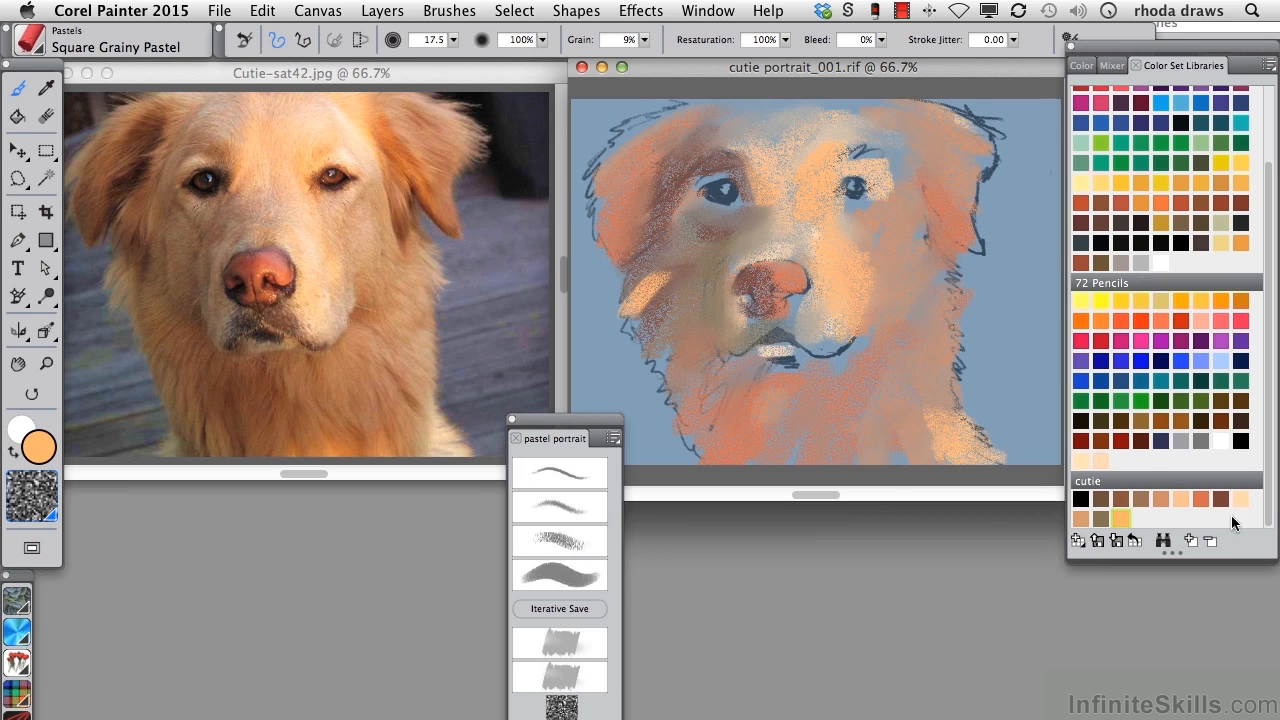
Layer light peach and tan strokes from the cutie set over the fur on the left cheek
click(1181, 498)
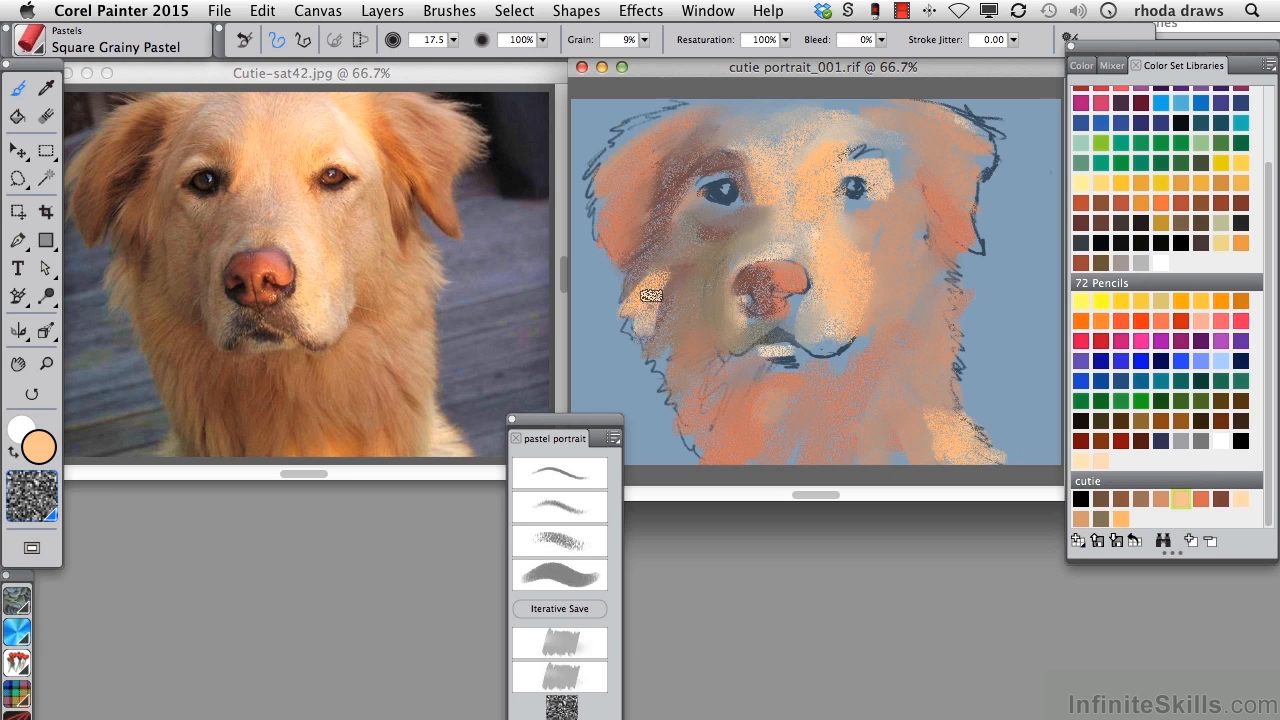
click(1157, 498)
drag(626, 284, 654, 269)
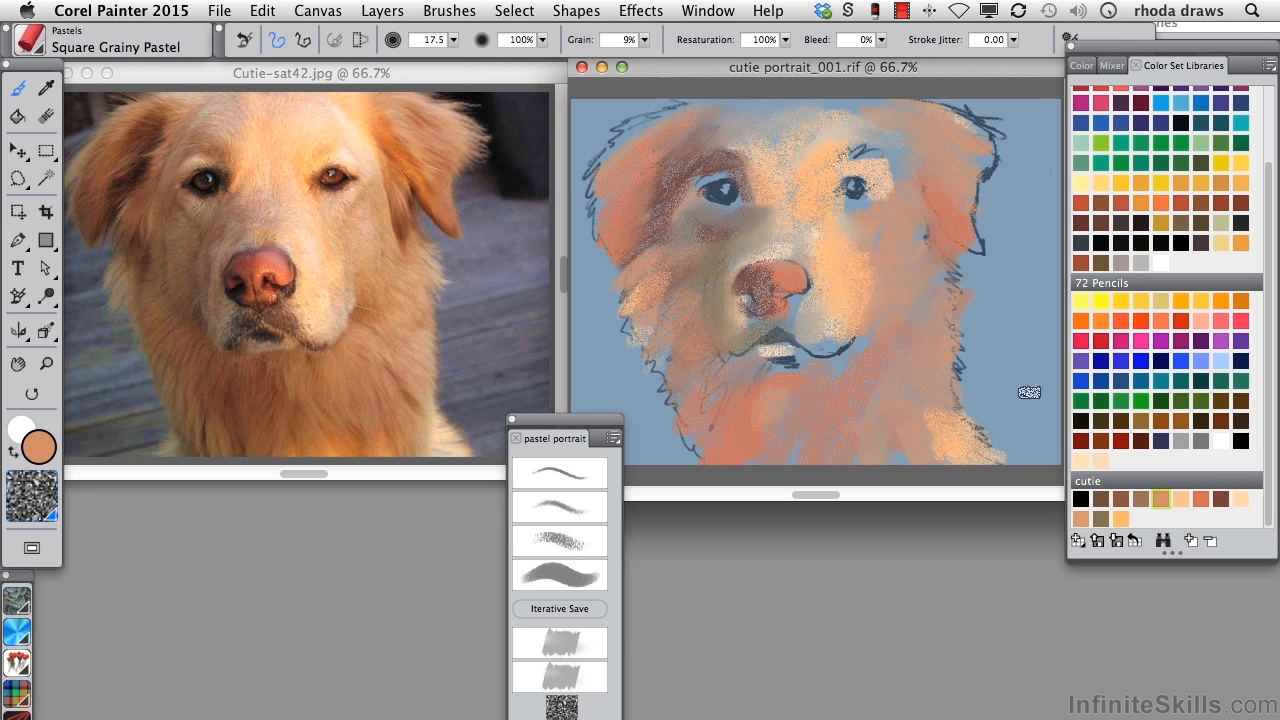
Magnify the portrait to 100%, enlarge its window, and move the pastel portrait palette clear of the painting
click(1141, 498)
key(super+equal)
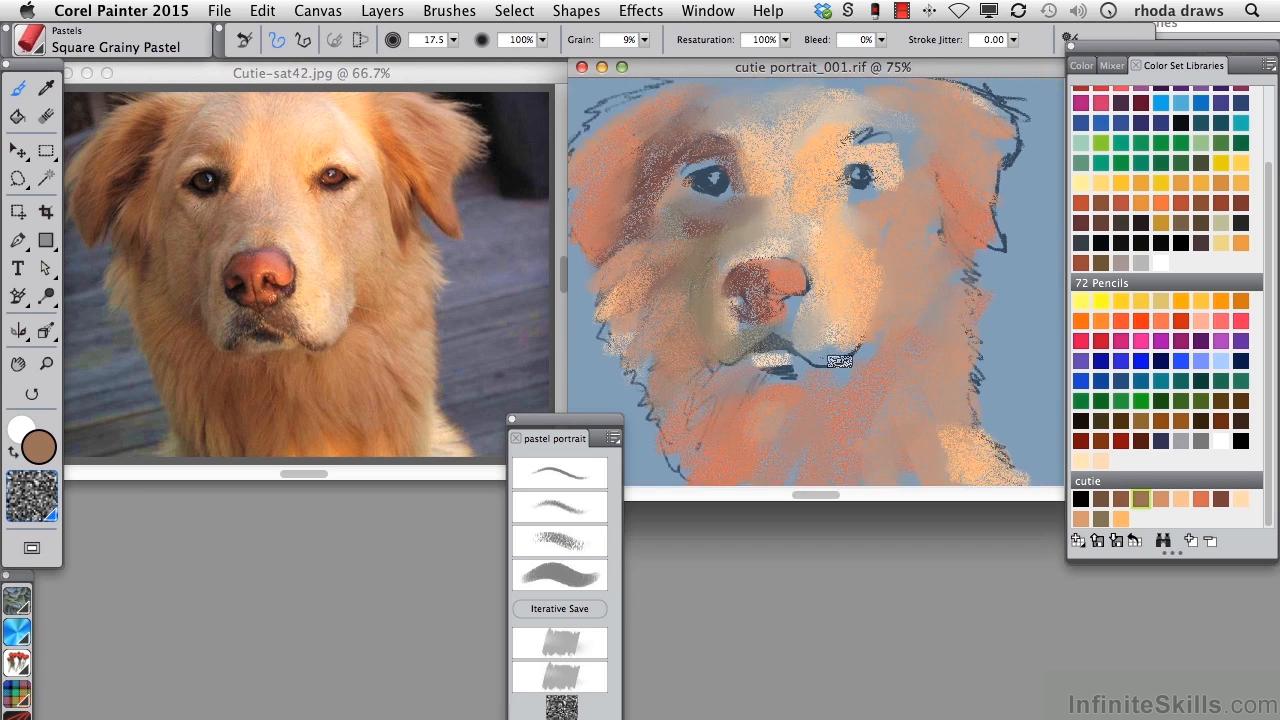
drag(654, 78, 589, 66)
drag(1004, 502, 1250, 690)
drag(578, 420, 457, 437)
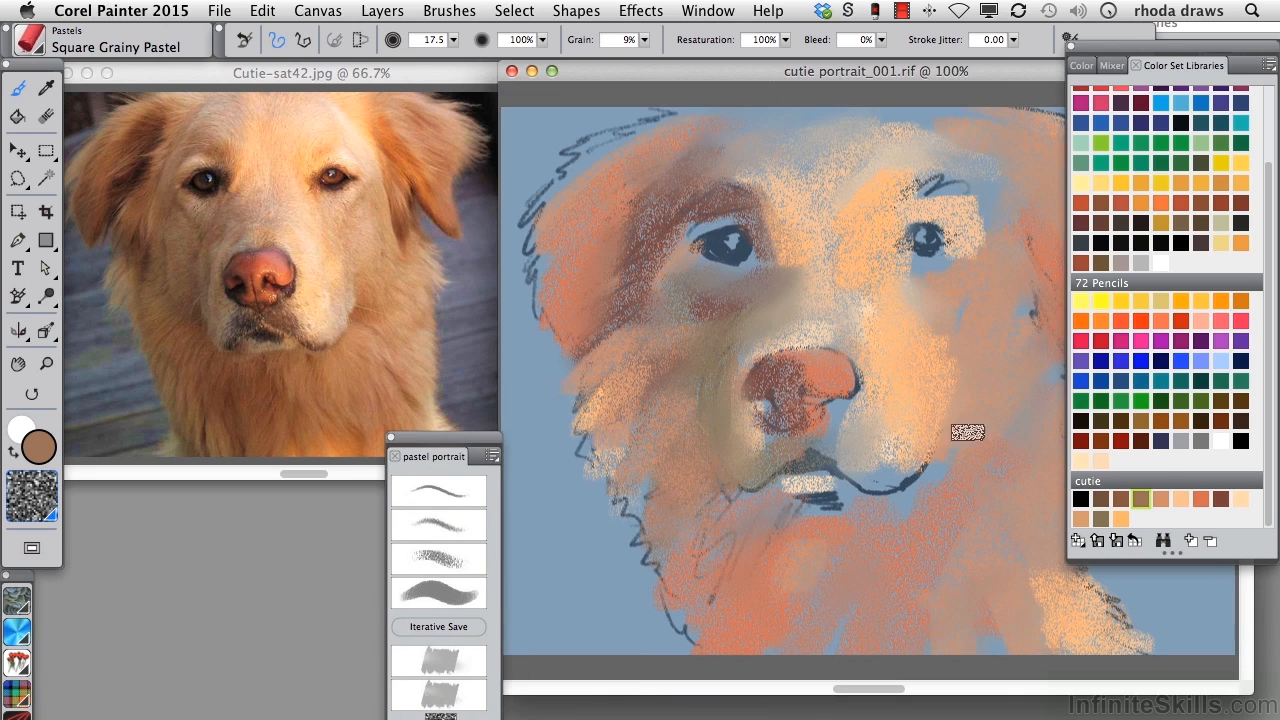
Paint brown along the upper lip with Square Grainy Pastel and soften the nose colors with the Smudge blender
click(1121, 498)
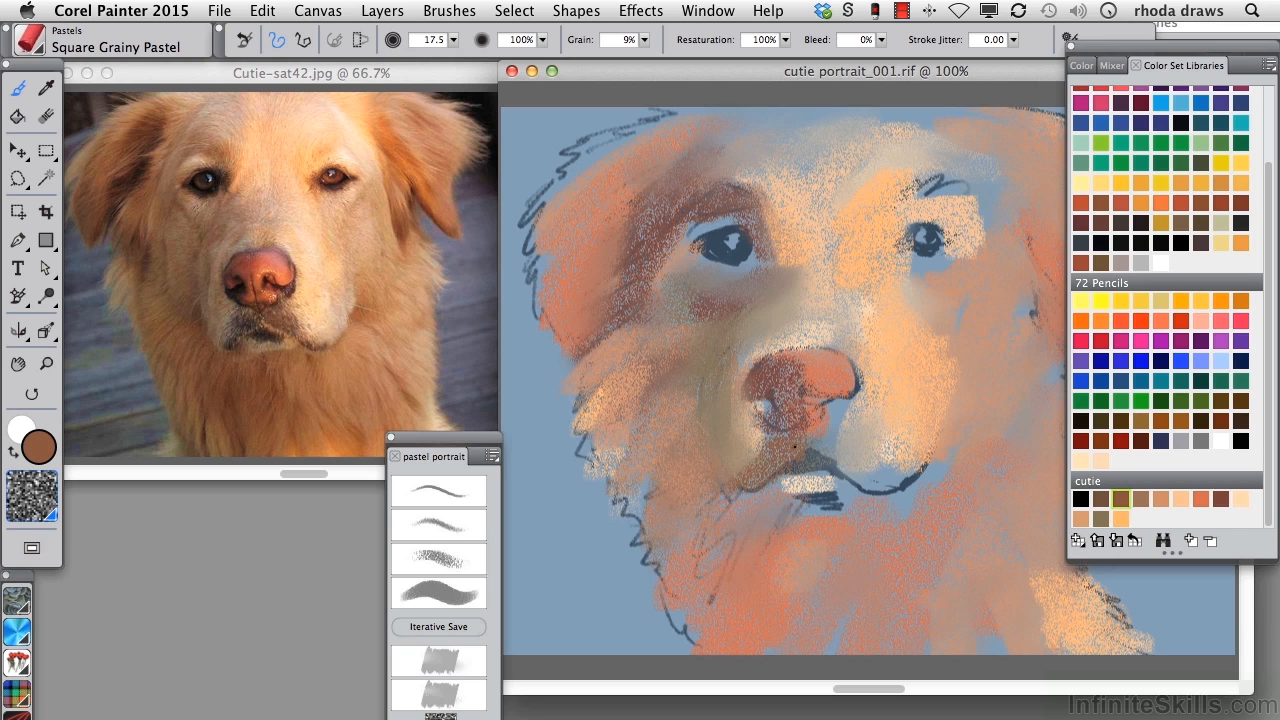
mouse_move(823, 453)
mouse_down()
mouse_move(848, 468)
mouse_move(832, 442)
mouse_up()
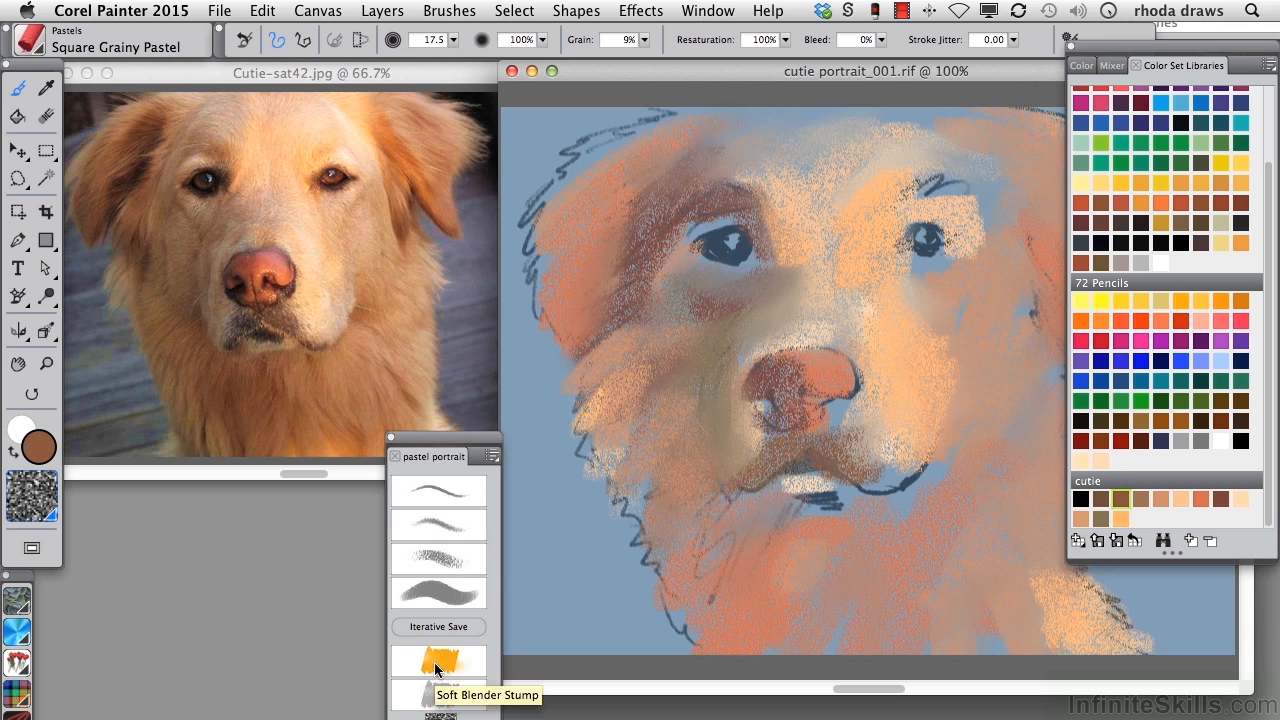
click(440, 650)
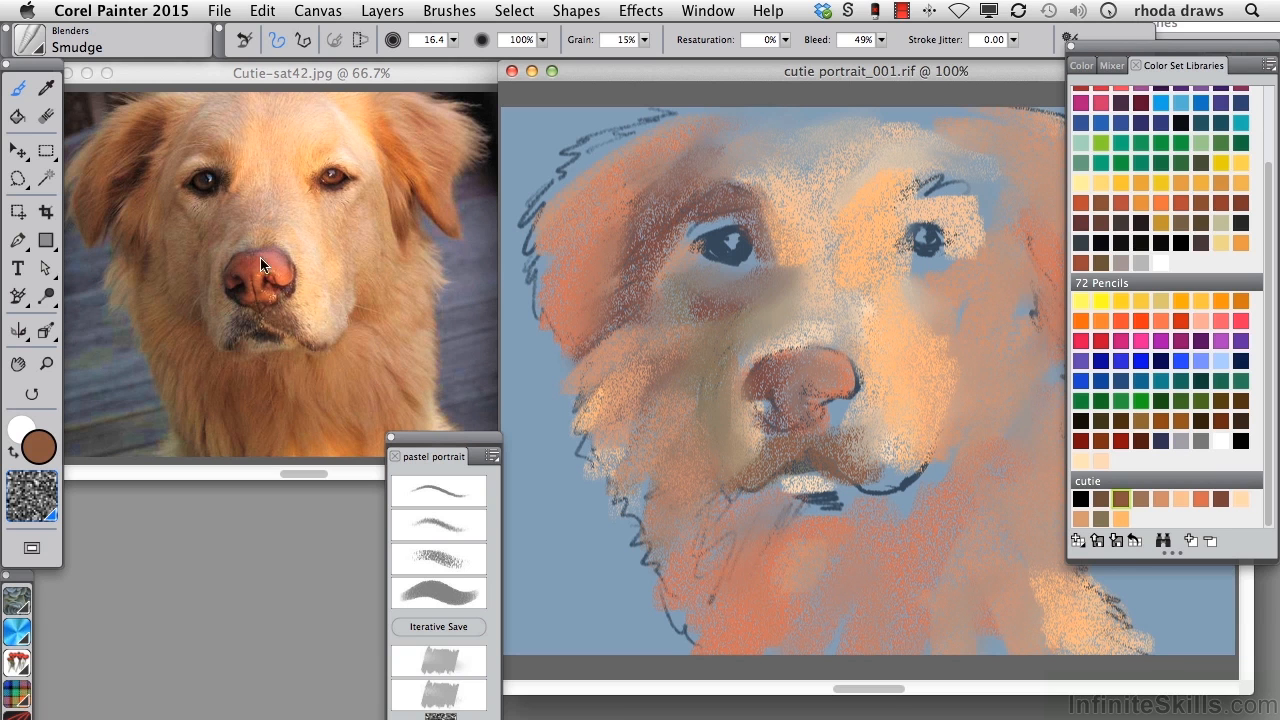
Sample the orange-red on top of the nose in the photo and add it to the cutie color set
click(46, 88)
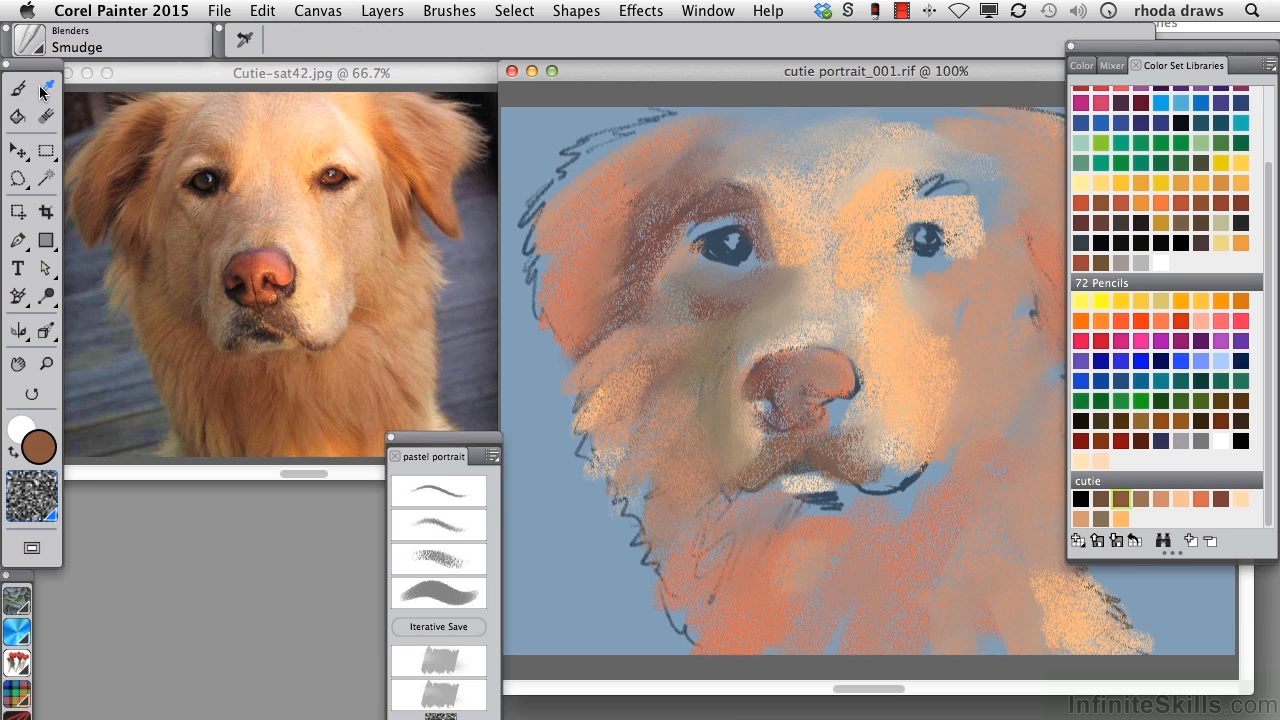
click(255, 259)
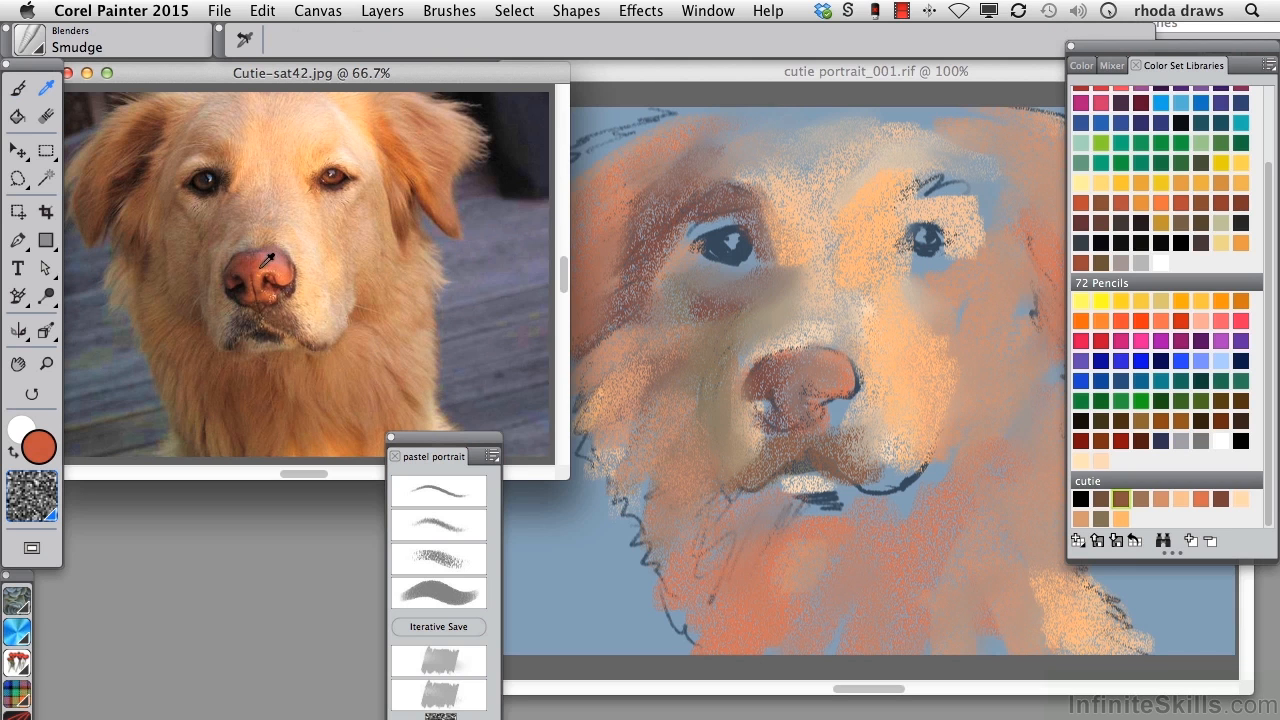
click(1189, 540)
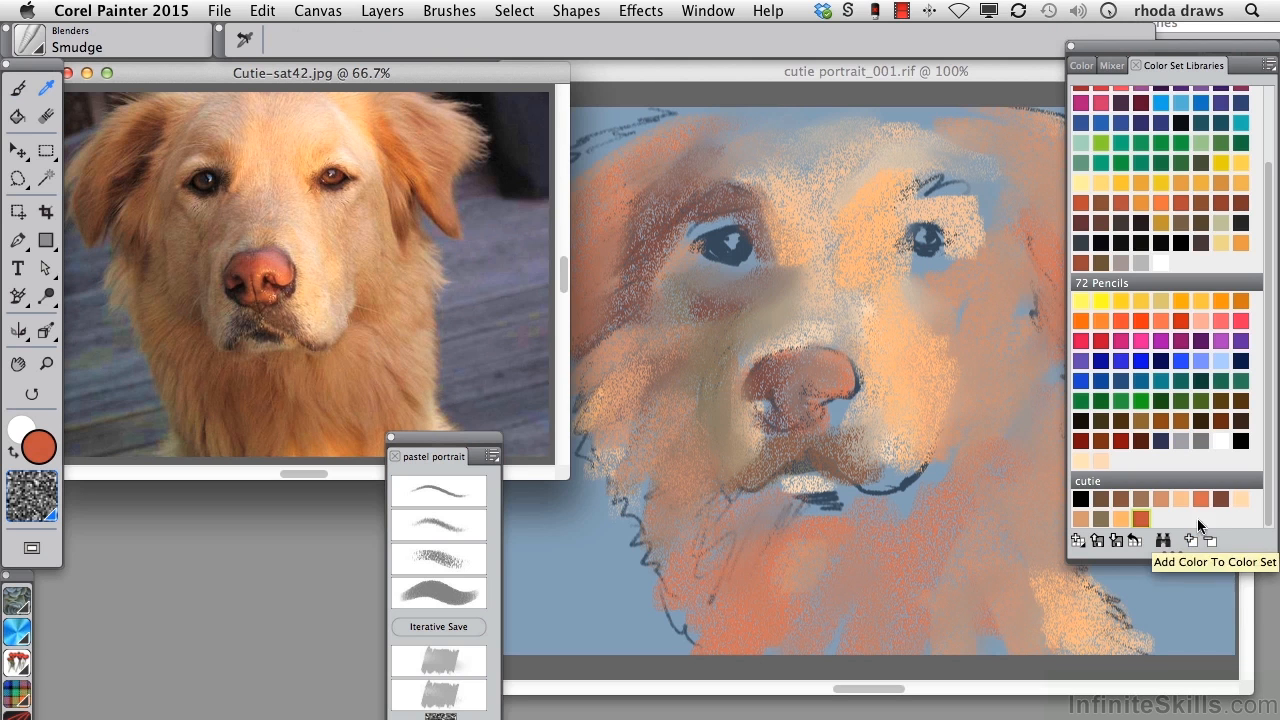
Paint the top and center of the portrait's nose orange-red with Square Grainy Pastel
click(440, 552)
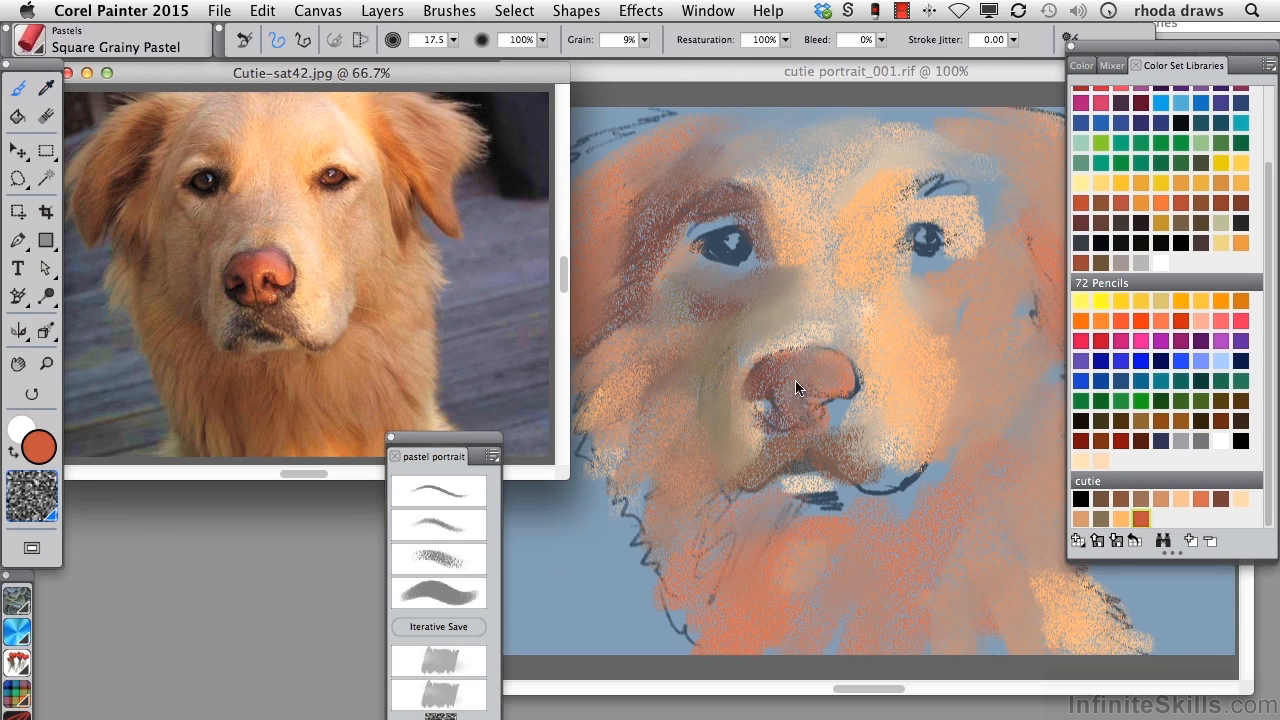
click(791, 386)
drag(799, 377, 825, 370)
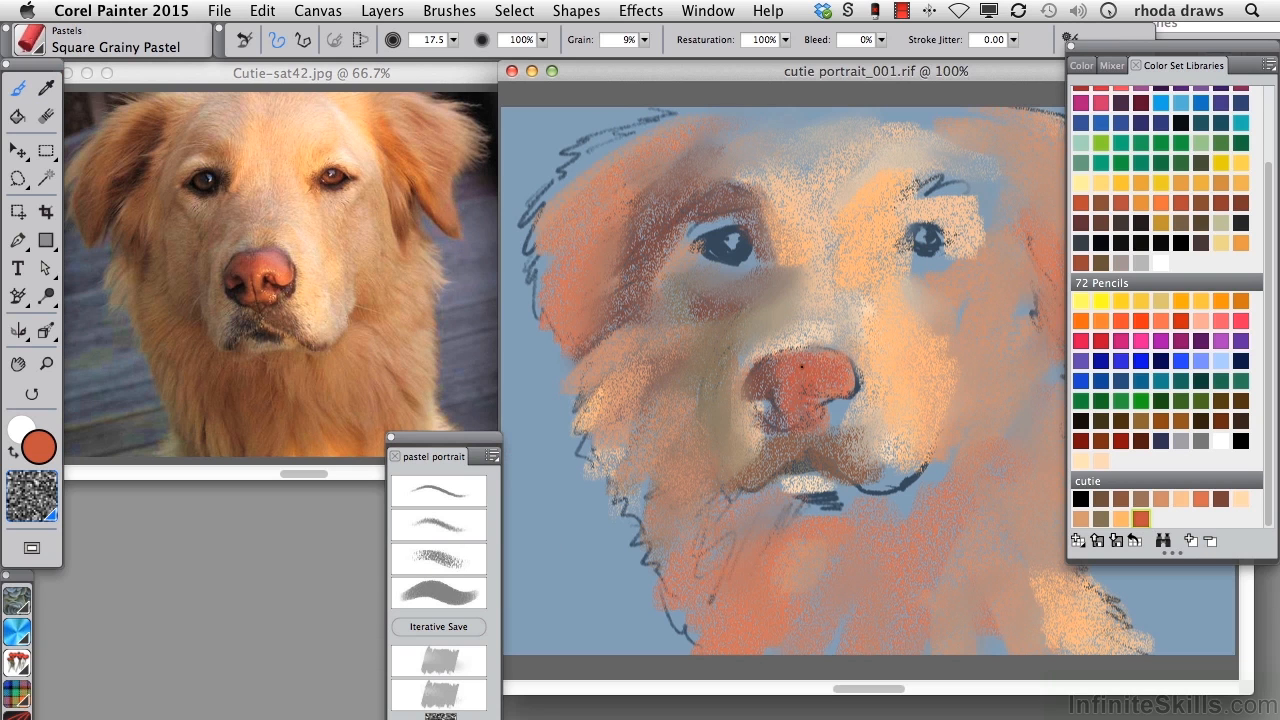
Draw light peach highlights around the right nostril with the Charcoal Pencil and add dark brown accents to the nose
click(432, 520)
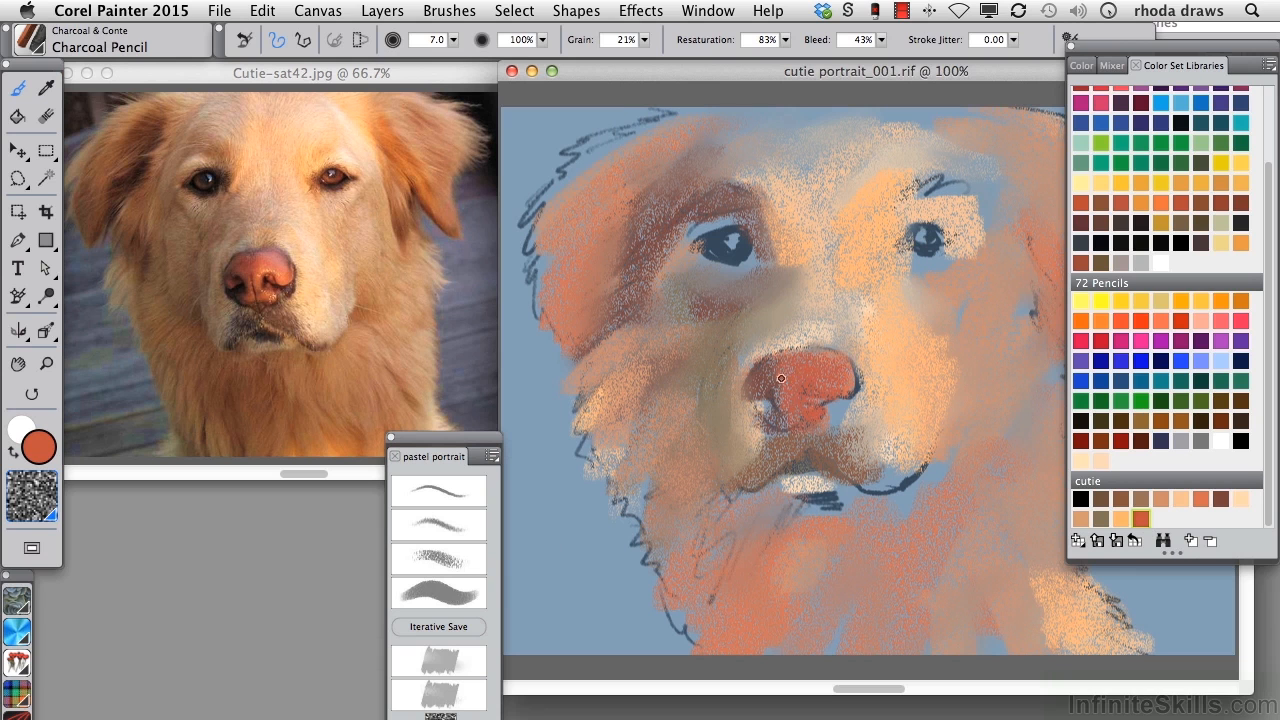
click(1180, 498)
mouse_move(798, 402)
mouse_down()
mouse_move(830, 385)
mouse_move(806, 400)
mouse_up()
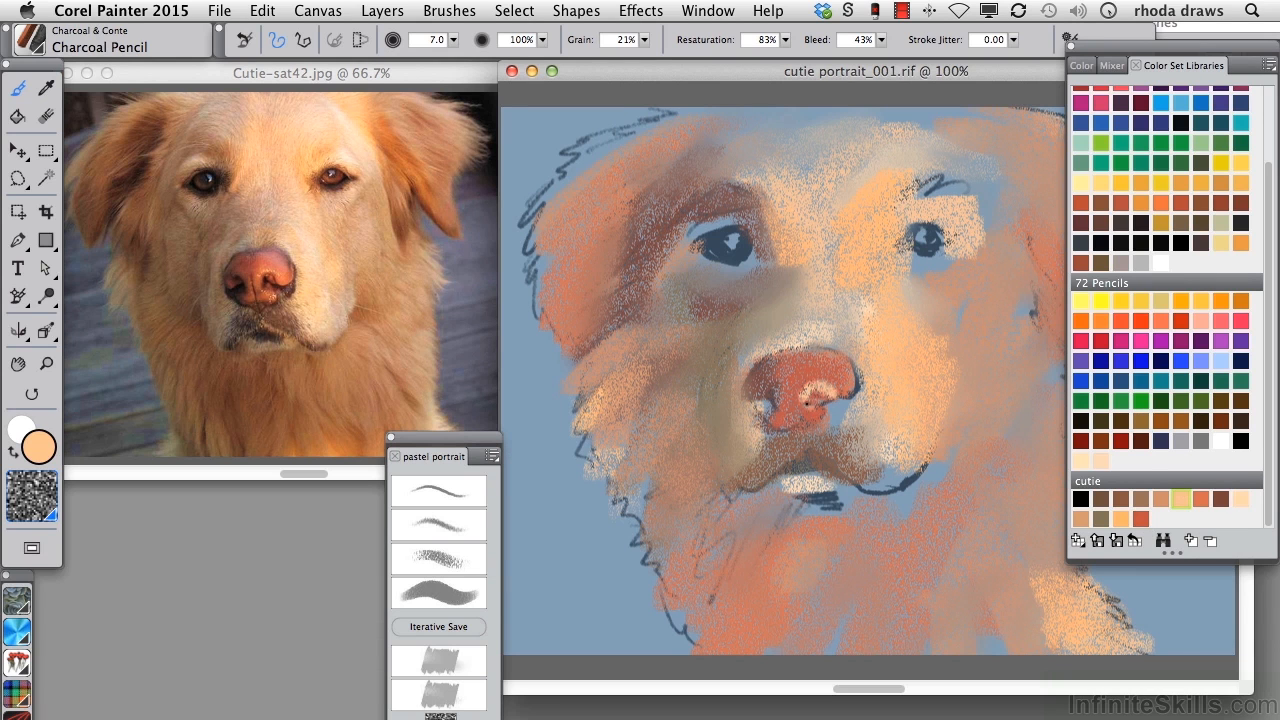
click(1100, 498)
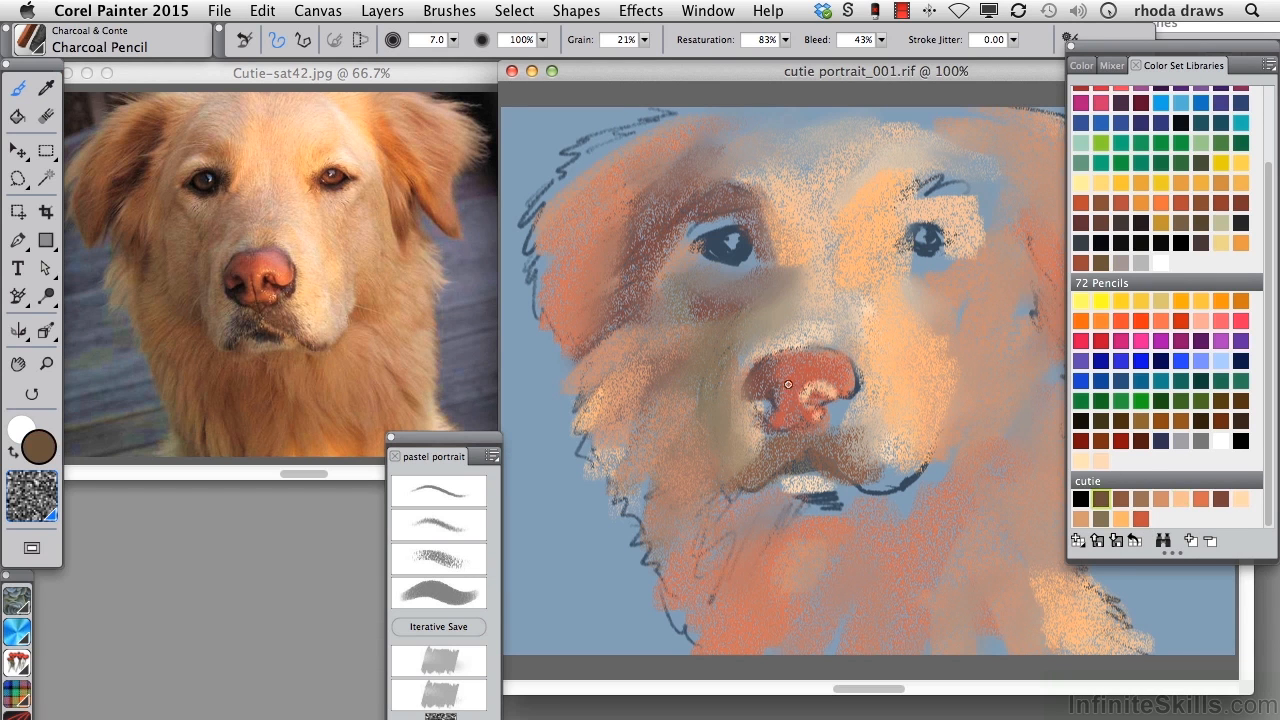
Define the nostrils, the nose outline and both eyes in black with the Charcoal Pencil
click(1080, 498)
mouse_move(766, 404)
mouse_down()
mouse_move(745, 390)
mouse_move(788, 436)
mouse_up()
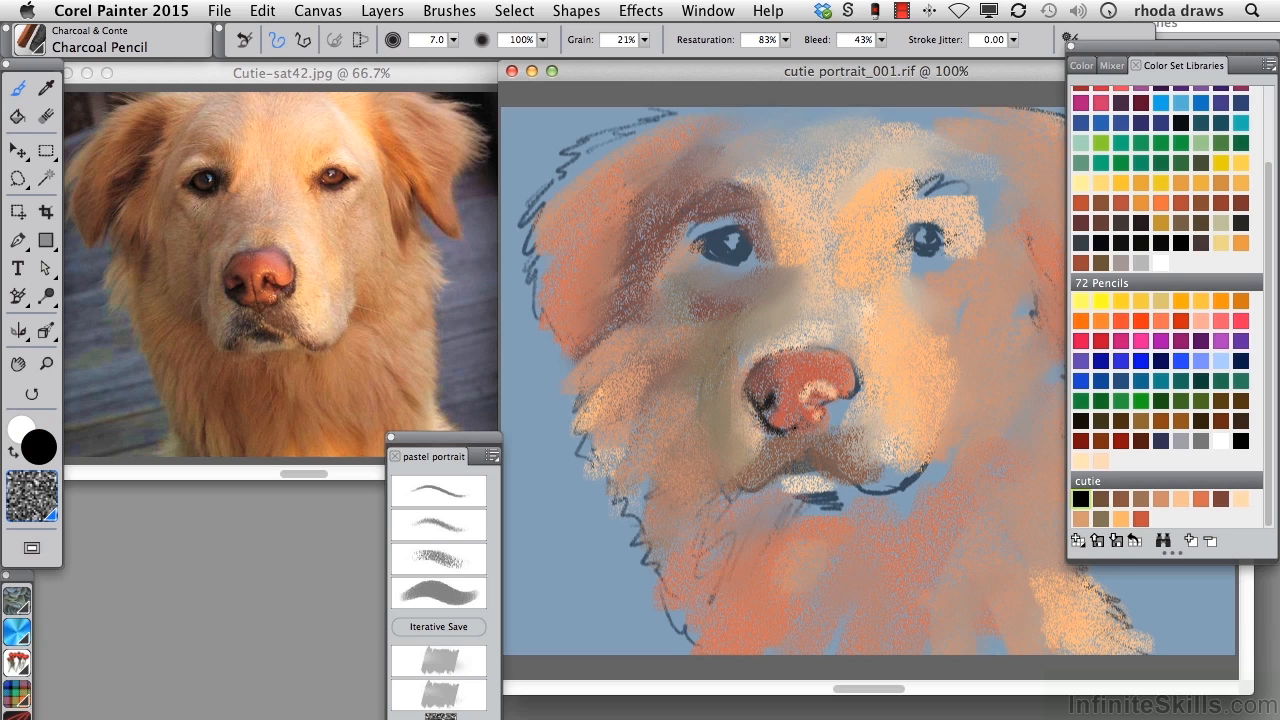
drag(767, 356, 812, 346)
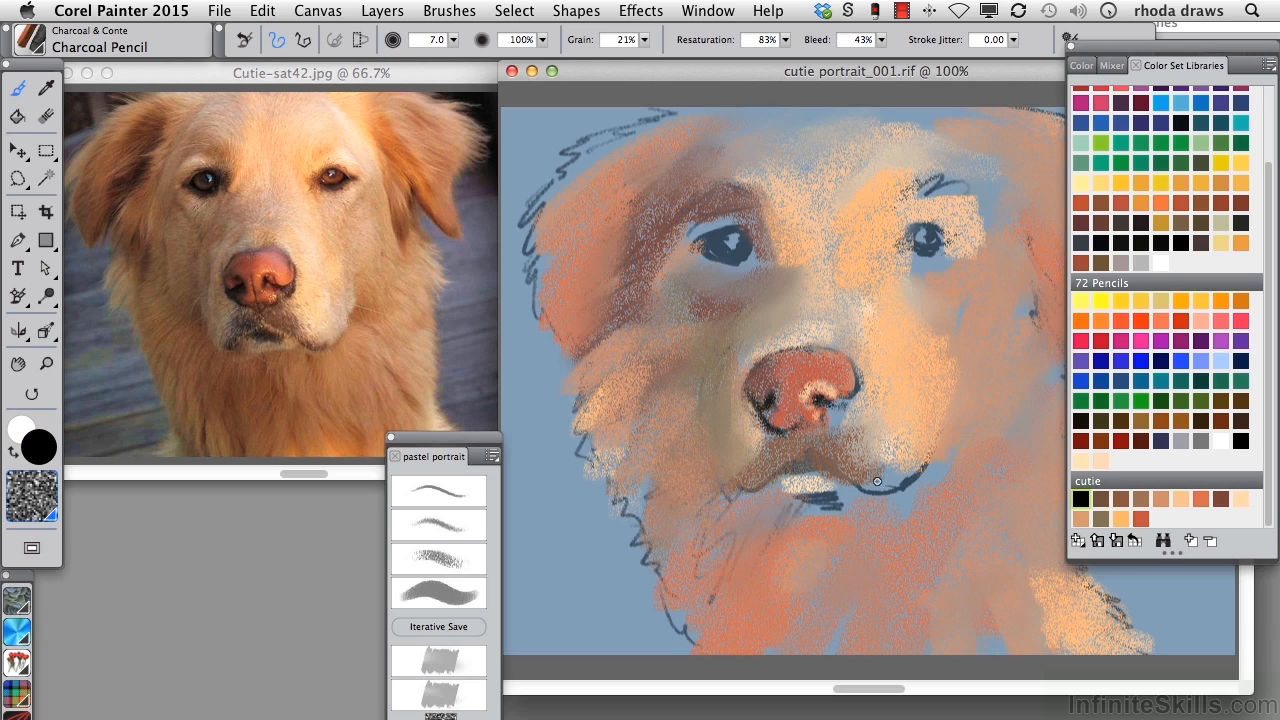
mouse_move(701, 218)
mouse_down()
mouse_move(718, 255)
mouse_move(738, 230)
mouse_move(730, 255)
mouse_up()
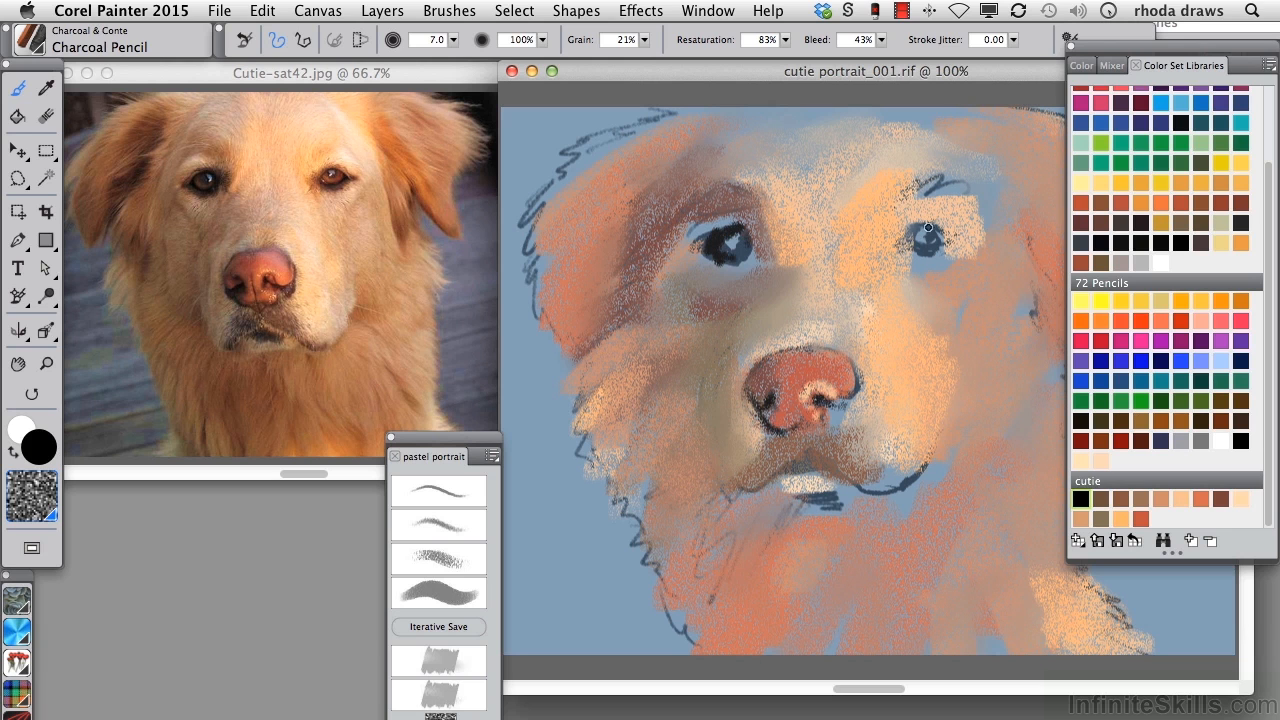
mouse_move(912, 241)
mouse_down()
mouse_move(922, 236)
mouse_move(914, 256)
mouse_move(948, 252)
mouse_up()
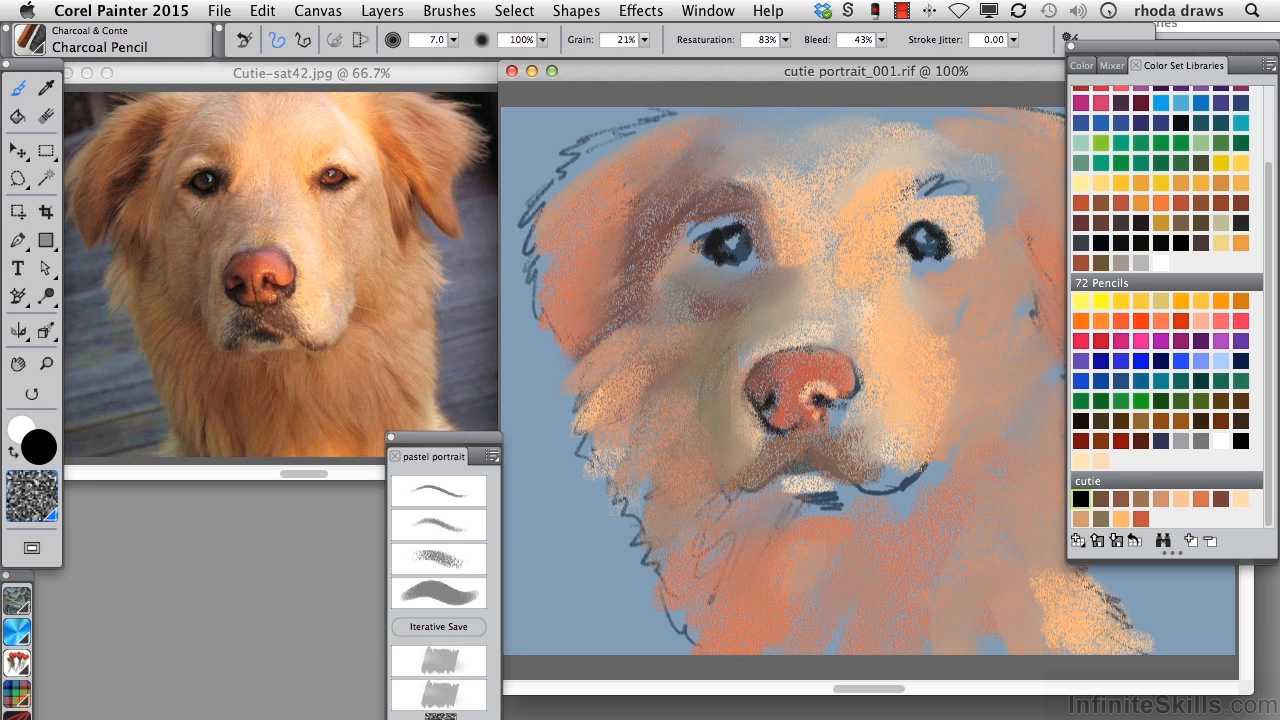
Paint both irises medium brown with light peach highlights using the Charcoal Pencil and save an iteration of the portrait
click(1120, 498)
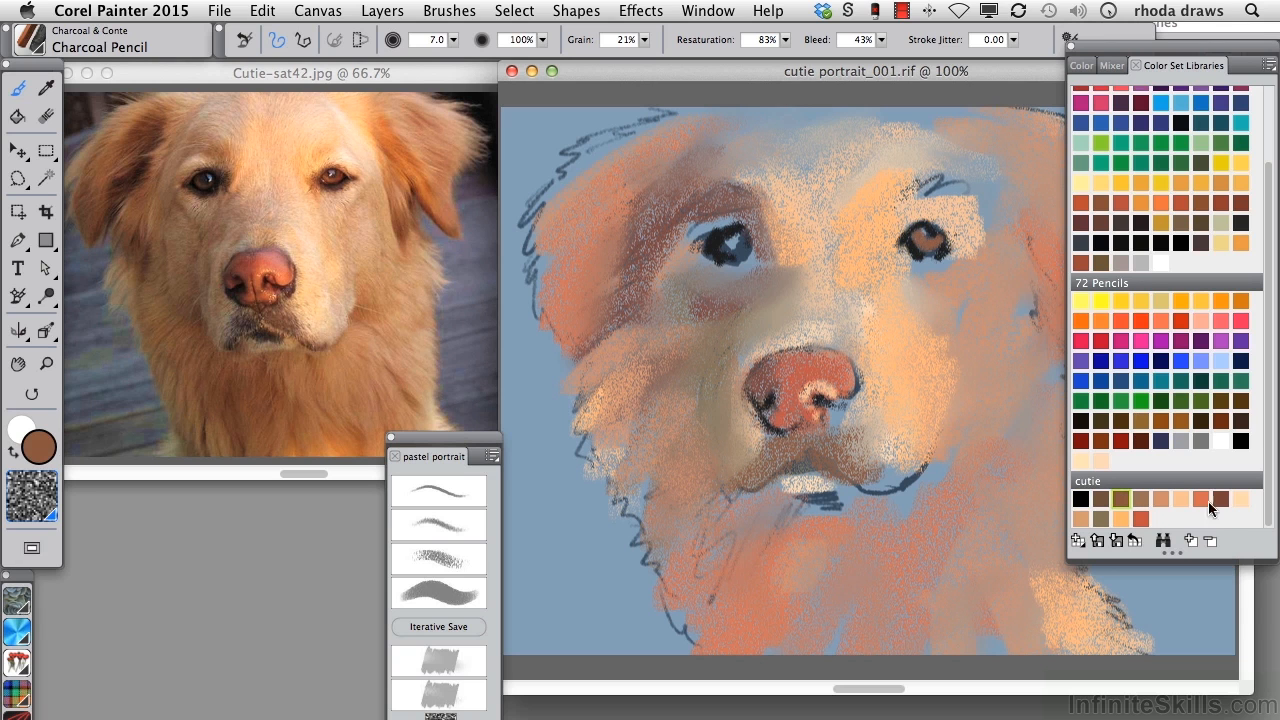
click(1240, 498)
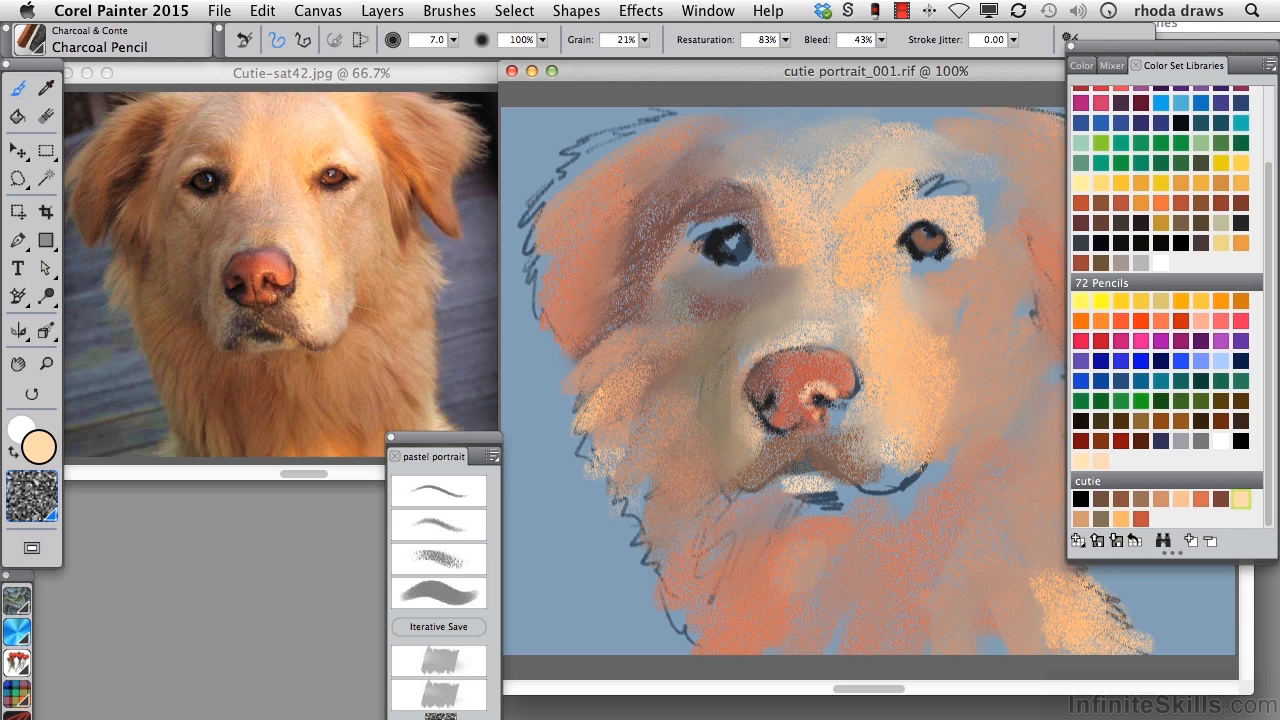
click(1122, 500)
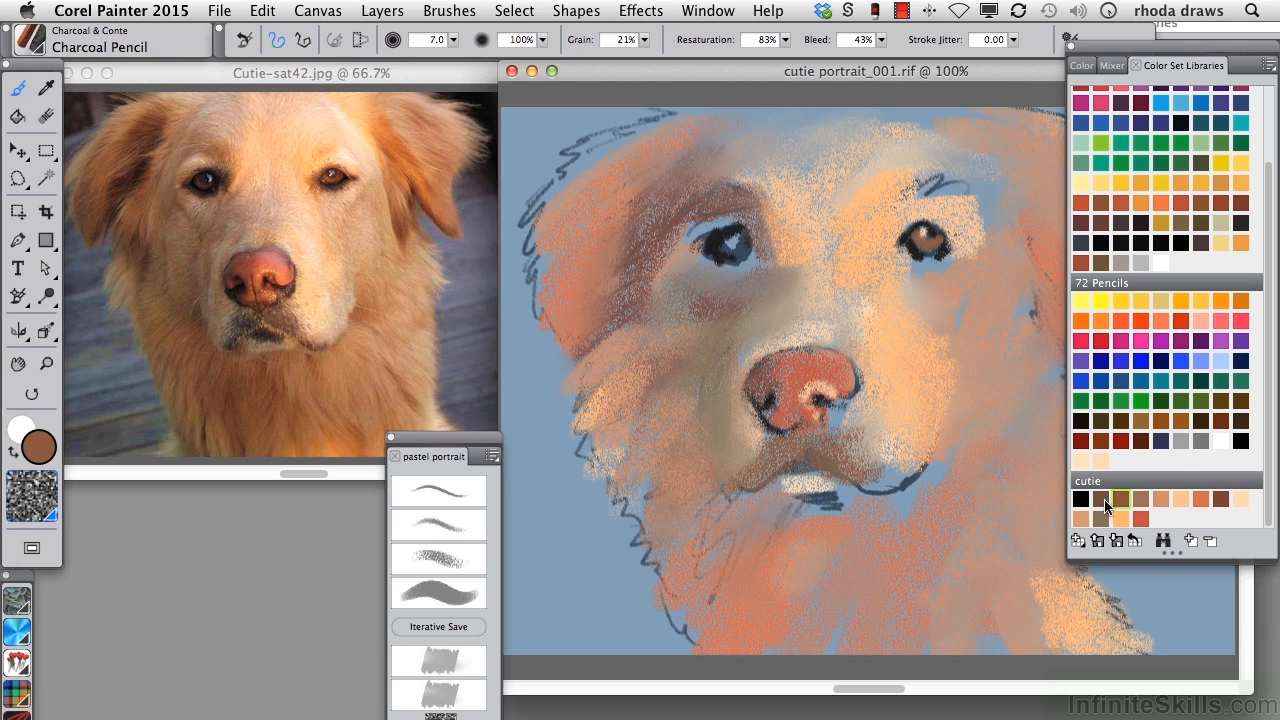
drag(716, 246, 735, 242)
click(1240, 499)
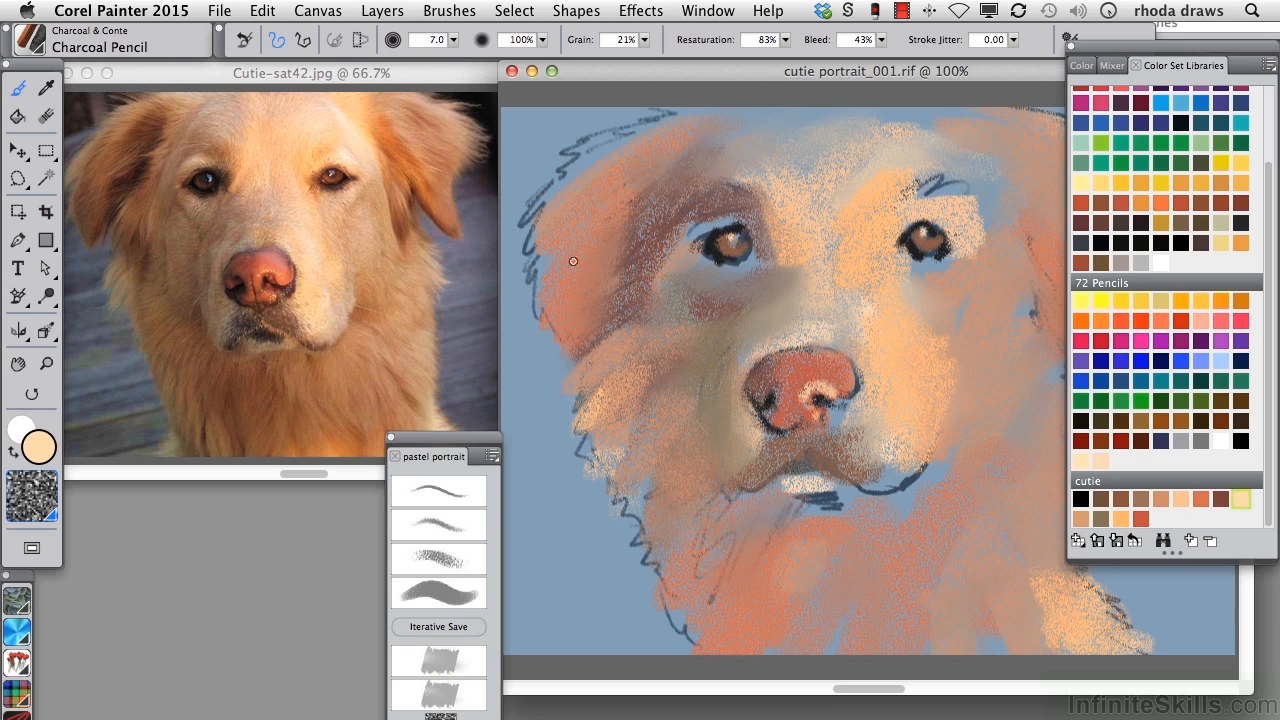
click(443, 626)
Paint dark brown shading between the left ear and left eye with Square Grainy Pastel
click(1221, 498)
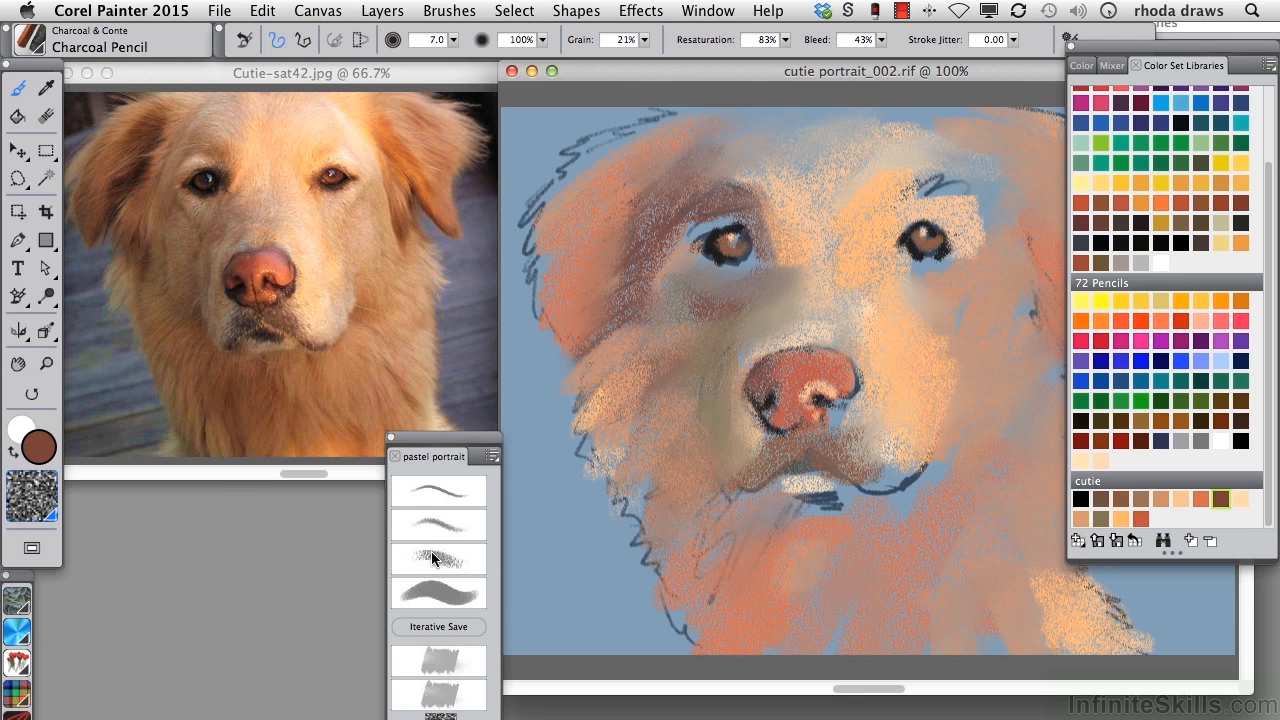
click(432, 590)
click(1100, 498)
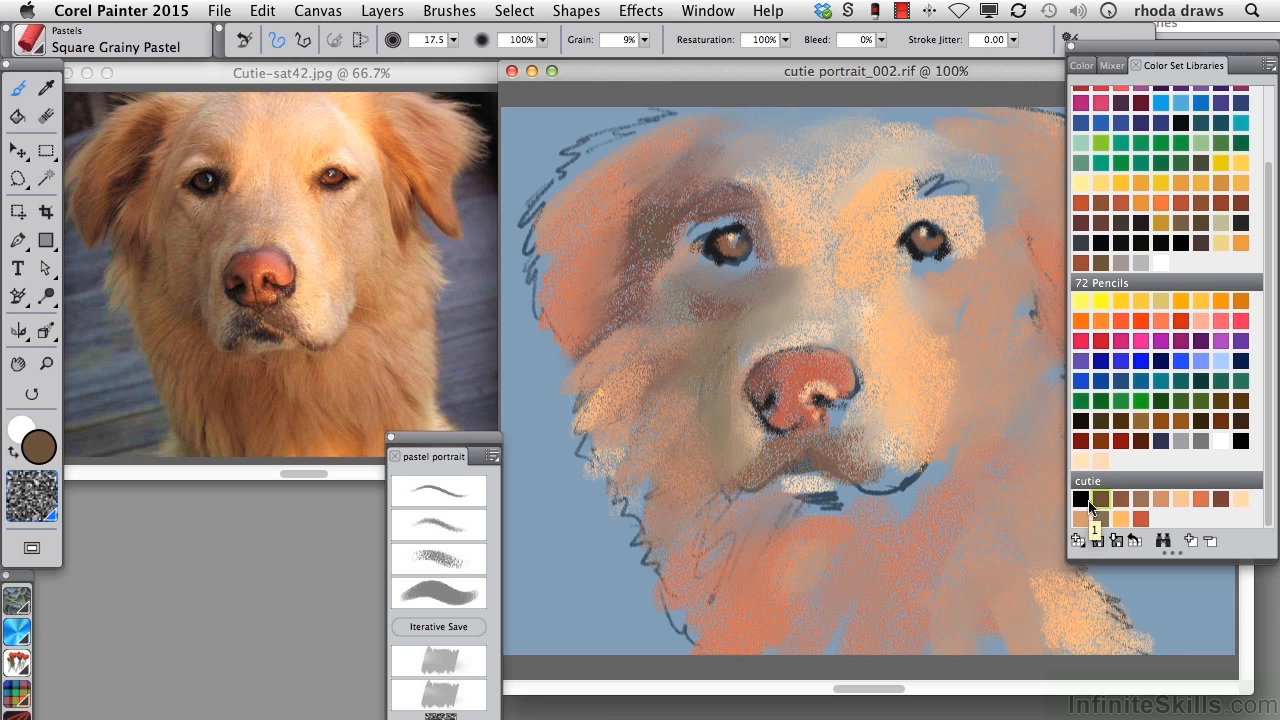
Sample the dark brown shadow on the left ear in the photo and add it to the cutie color set
click(46, 88)
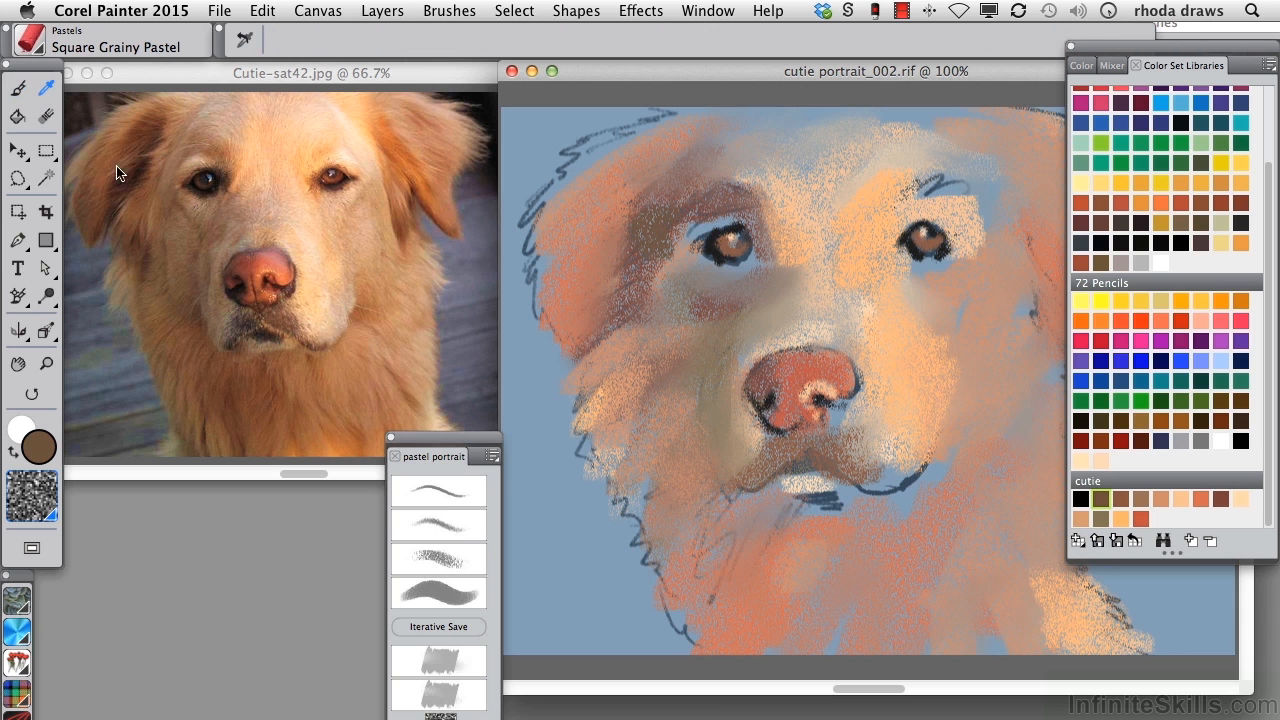
click(134, 172)
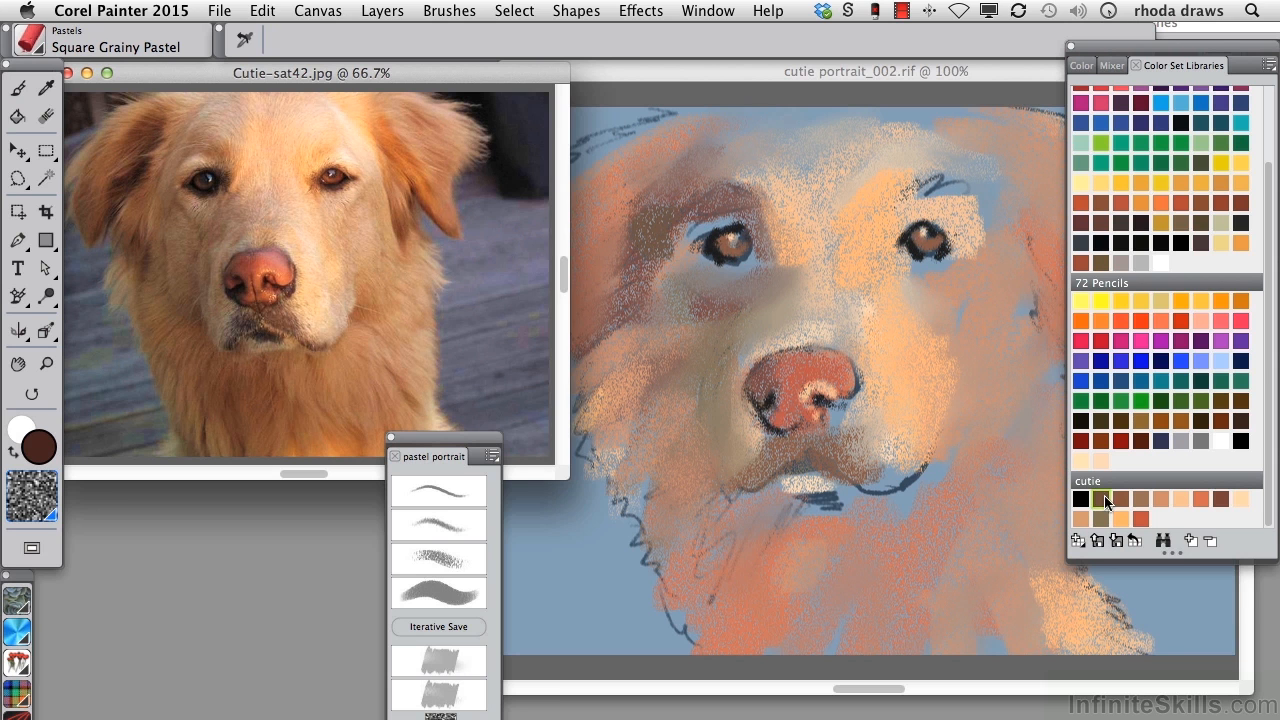
click(1191, 540)
Draw deep brown strokes along the inner edge of the portrait's left ear with the Charcoal Pencil
click(437, 525)
click(650, 240)
mouse_move(634, 255)
mouse_down()
mouse_move(672, 224)
mouse_move(645, 284)
mouse_move(578, 356)
mouse_move(614, 321)
mouse_up()
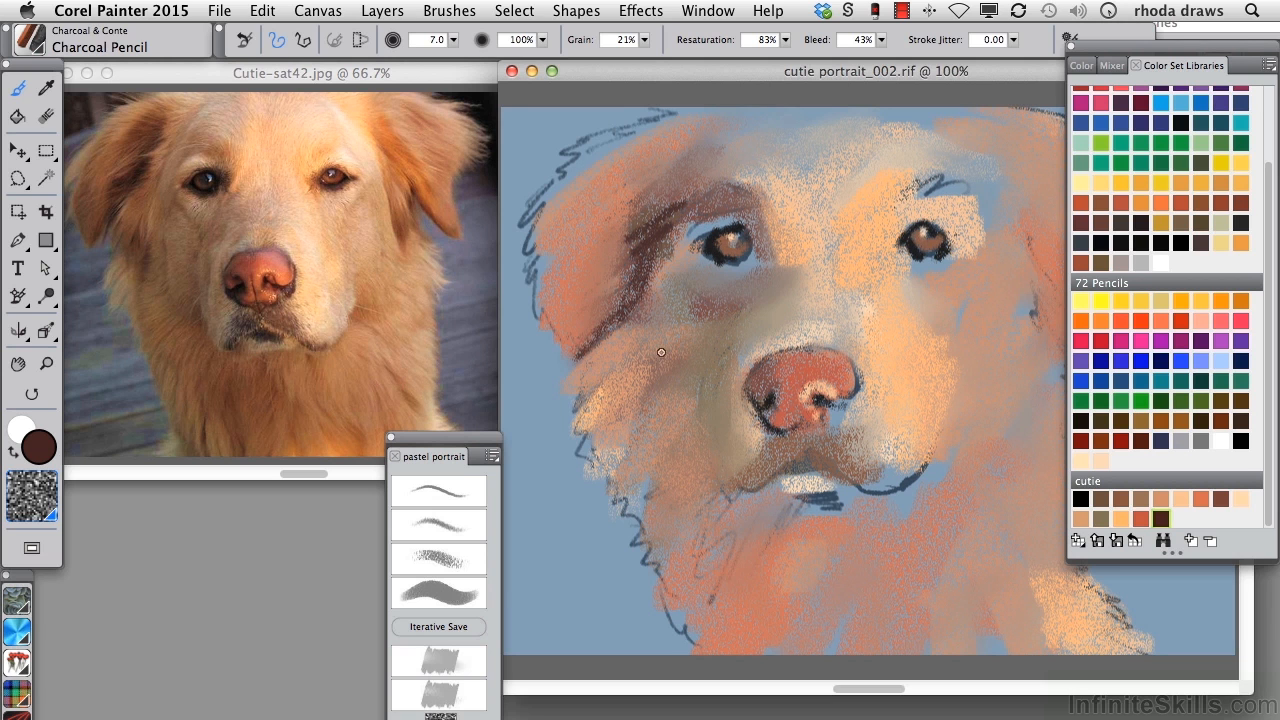
Paint peach above and below the left eye and golden peach around the right eye with Square Grainy Pastel
click(437, 590)
click(1181, 498)
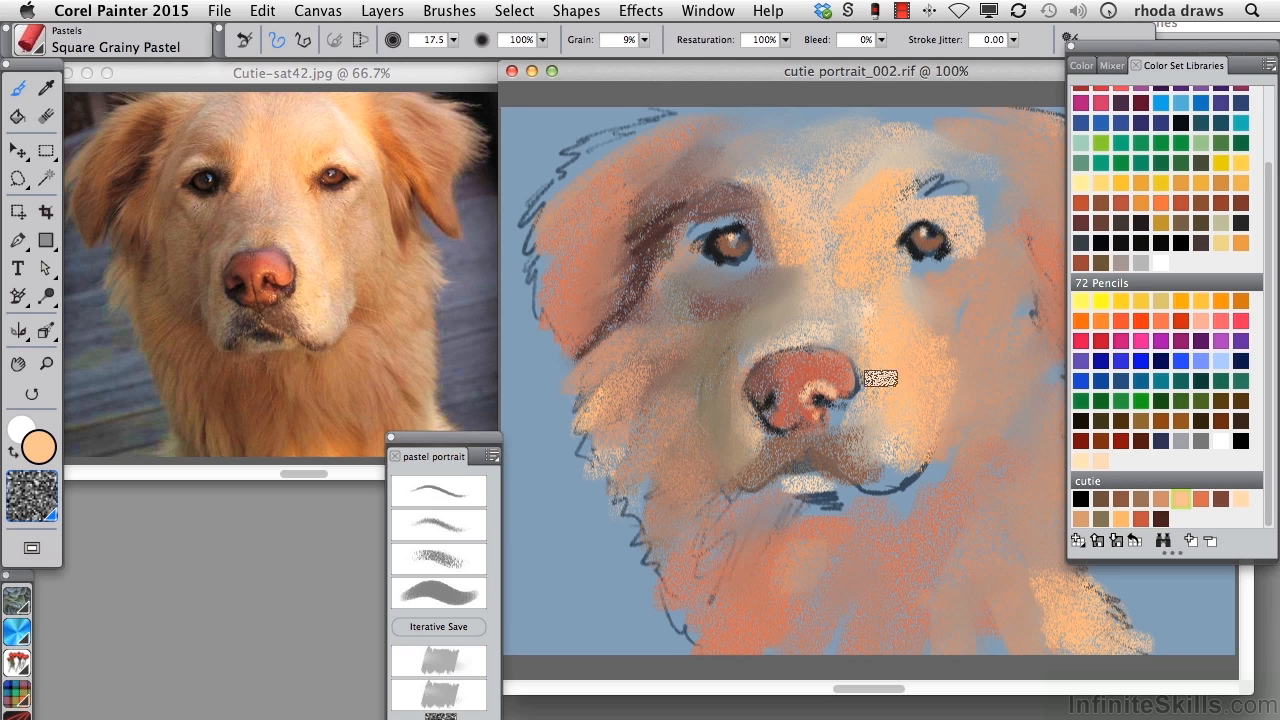
drag(690, 244, 738, 208)
drag(711, 265, 724, 292)
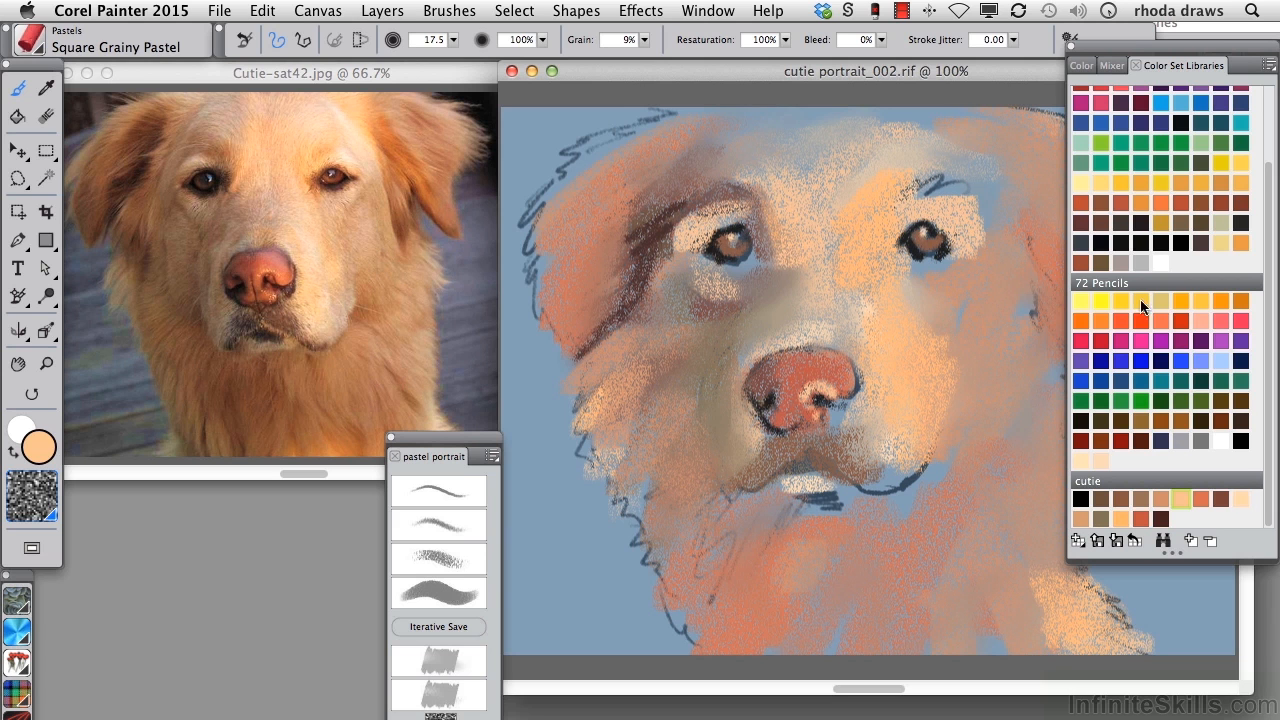
click(1123, 518)
mouse_move(978, 194)
mouse_down()
mouse_move(990, 228)
mouse_move(1001, 222)
mouse_up()
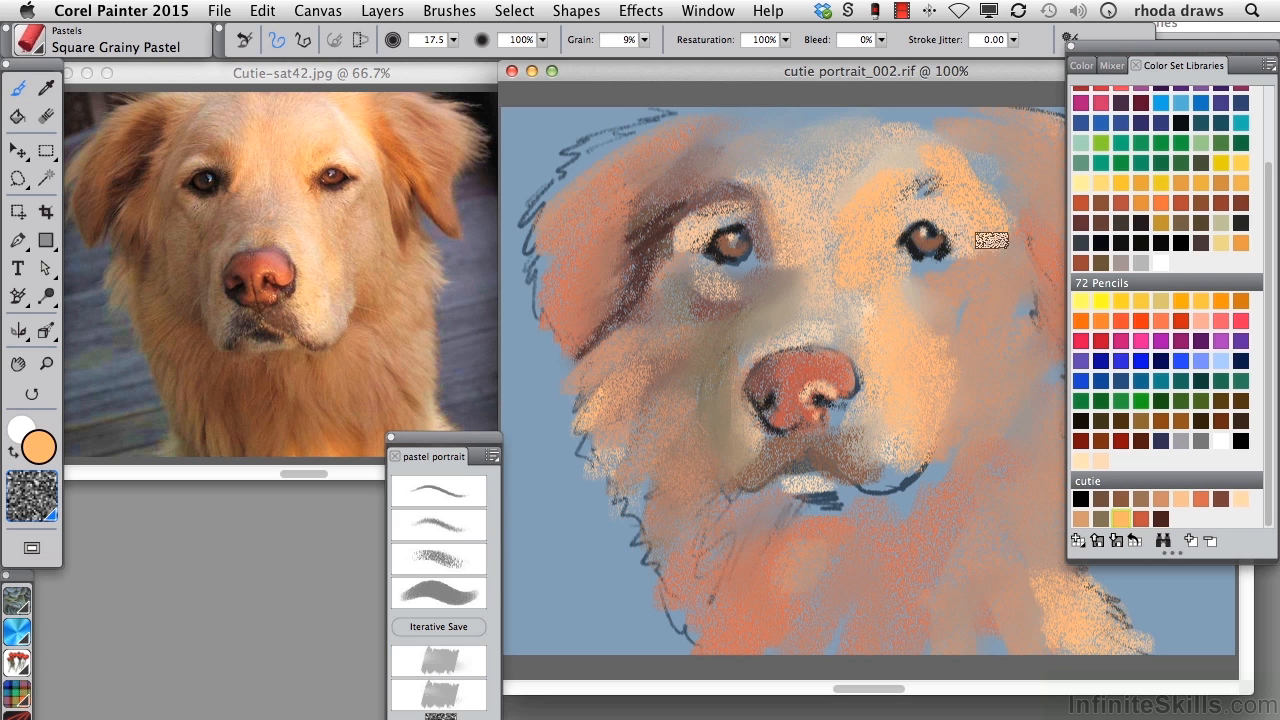
Paint tan over the right cheek, olive brown on the shadowed side of the muzzle and orange on the chest
click(1156, 502)
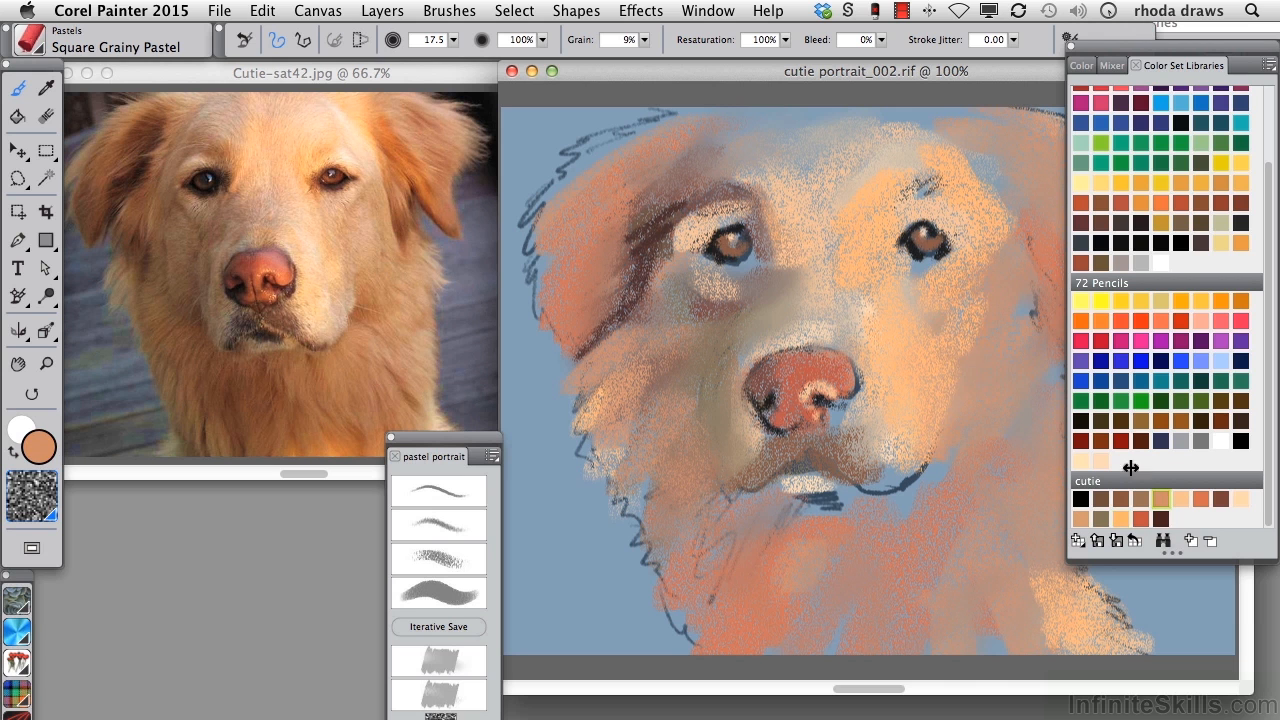
click(1101, 518)
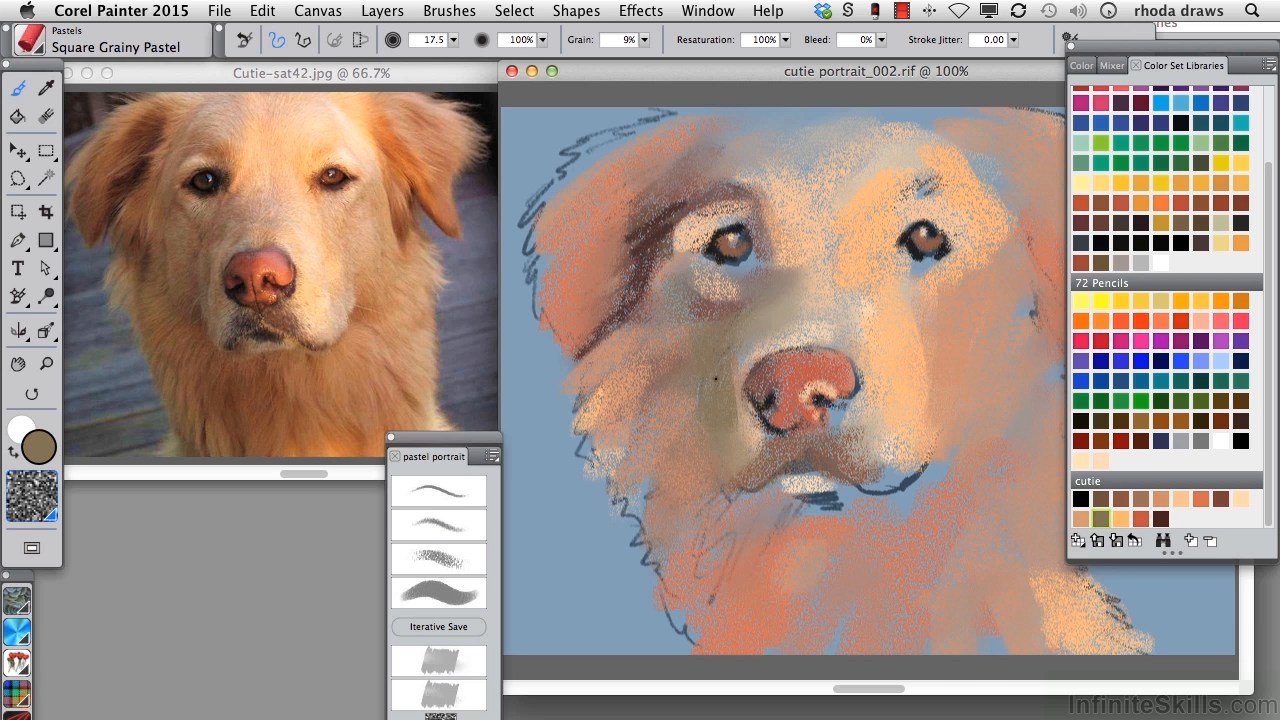
click(1161, 498)
click(1201, 498)
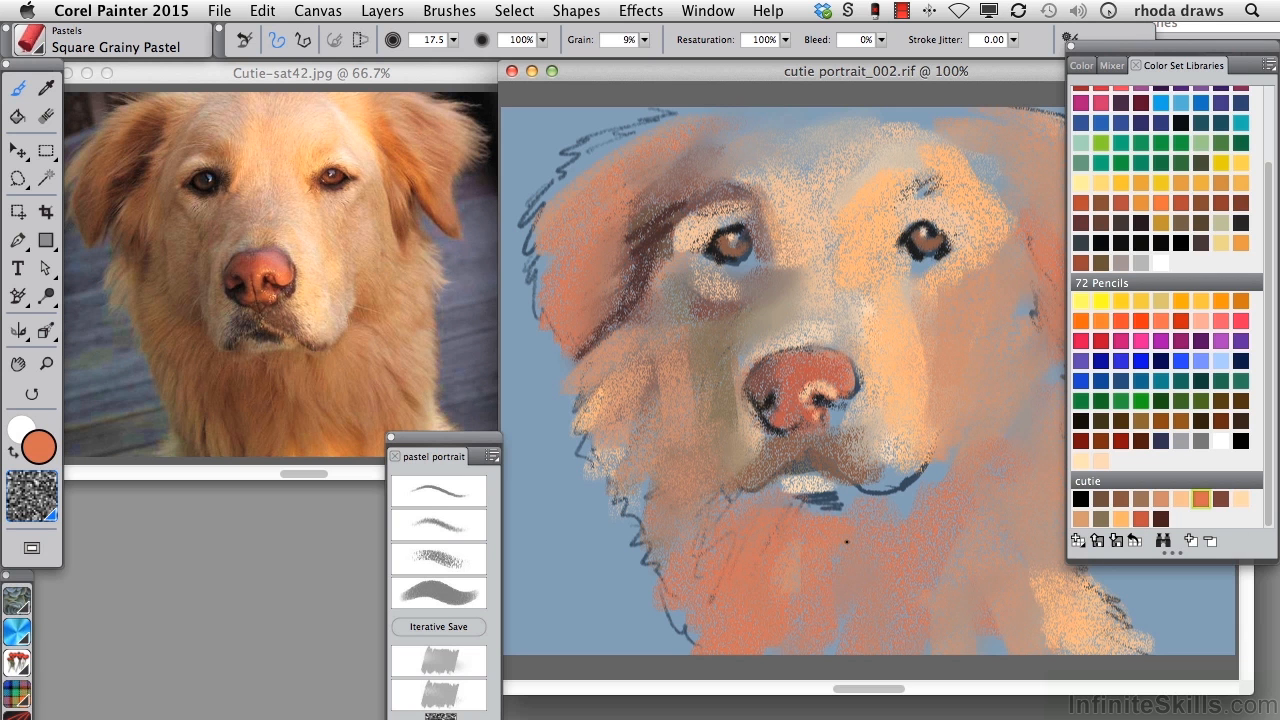
Paint peach across the left side of the forehead and orange over the left ear with Square Grainy Pastel
click(1181, 498)
mouse_move(753, 164)
mouse_down()
mouse_move(847, 174)
mouse_move(651, 197)
mouse_move(631, 279)
mouse_move(606, 212)
mouse_move(636, 205)
mouse_up()
click(1201, 498)
Shift both image windows to expose the portrait's right ear and paint the ear's lower part orange-red
drag(1011, 71, 932, 68)
drag(359, 77, 306, 78)
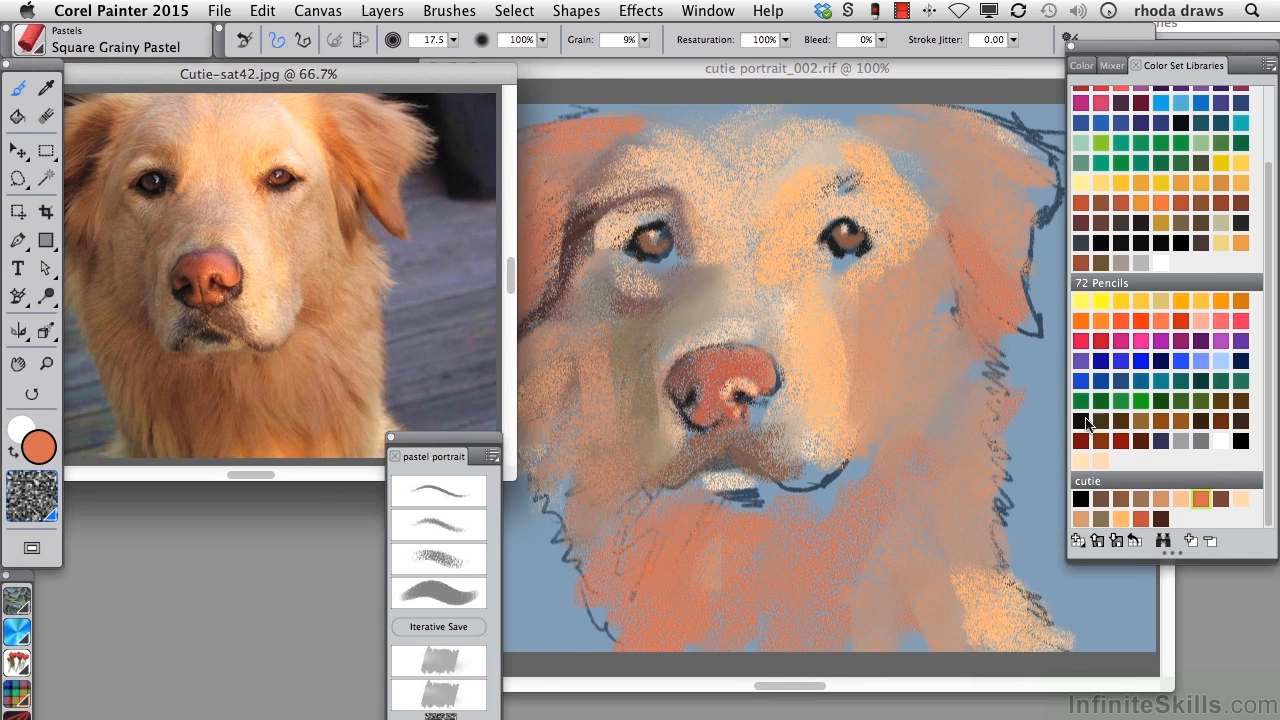
click(1141, 519)
mouse_move(957, 222)
mouse_down()
mouse_move(971, 209)
mouse_move(1024, 338)
mouse_up()
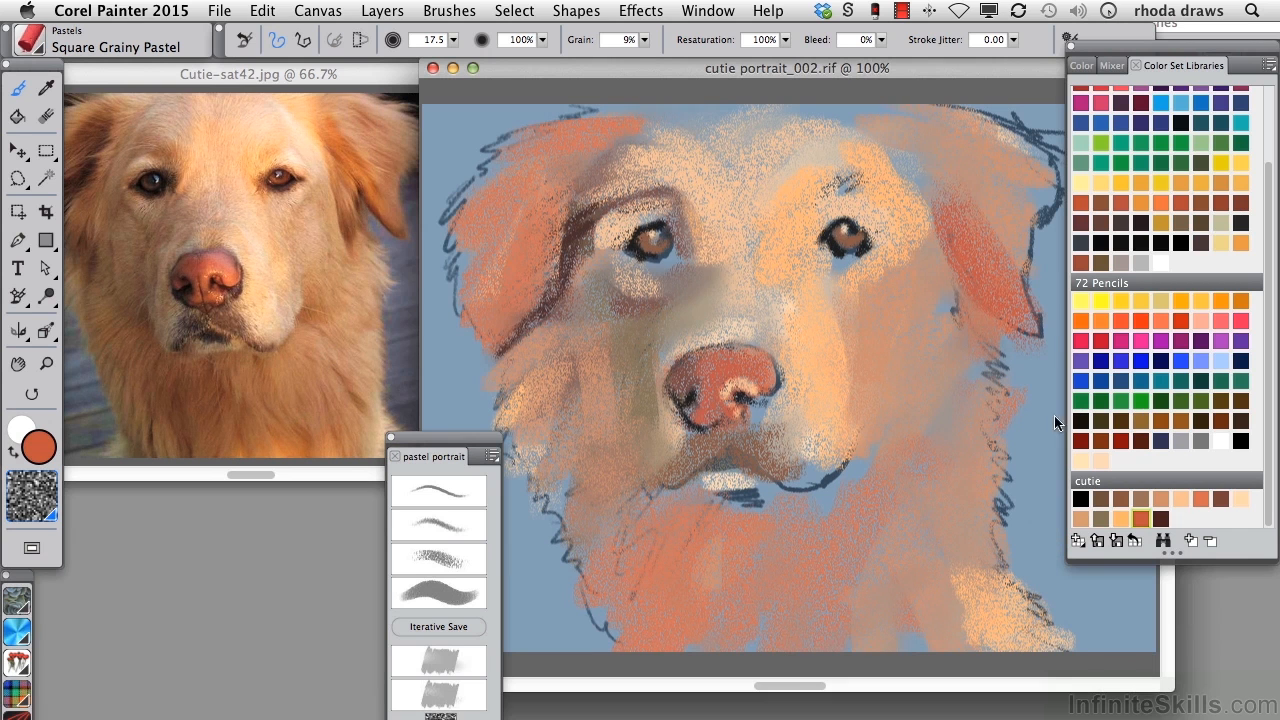
Shade the right cheek and right side of the neck in medium brown and save another iteration of the portrait
click(1161, 499)
click(1141, 498)
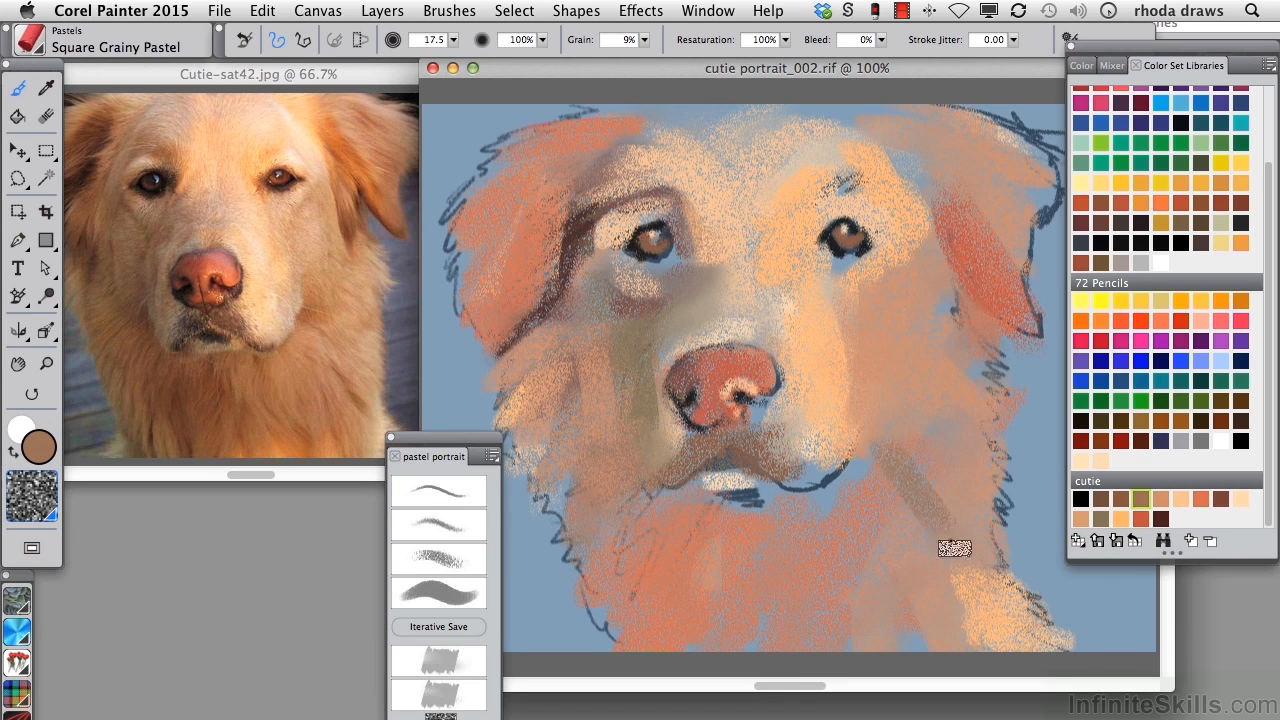
drag(832, 298, 938, 364)
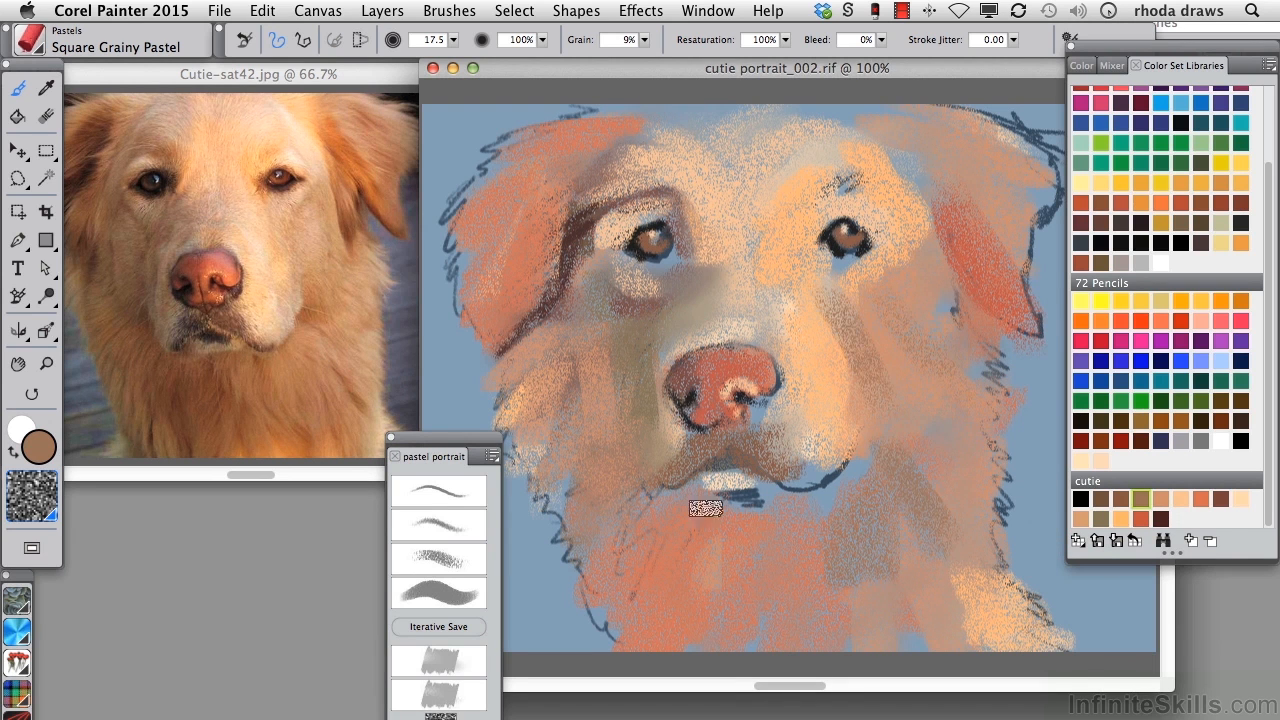
click(436, 626)
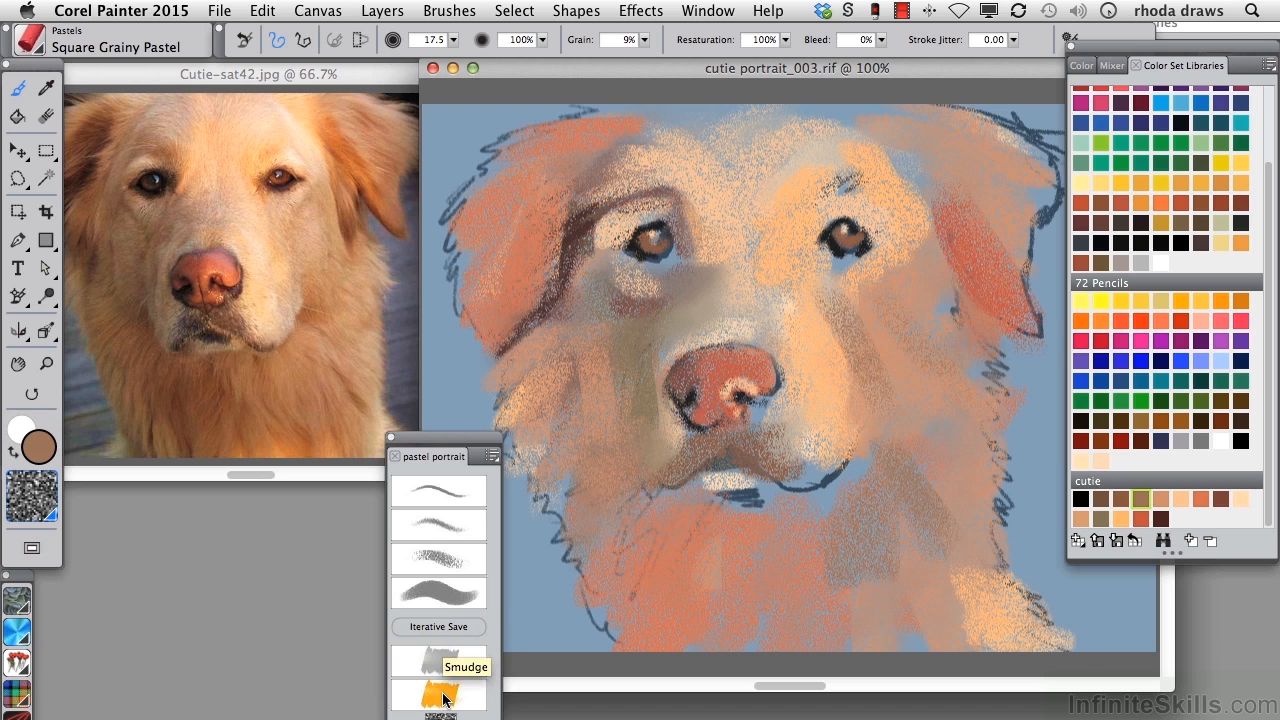
Smudge the area around the mouth and darken the upper lip in brown and the mouth opening in black with the Charcoal Pencil
click(440, 660)
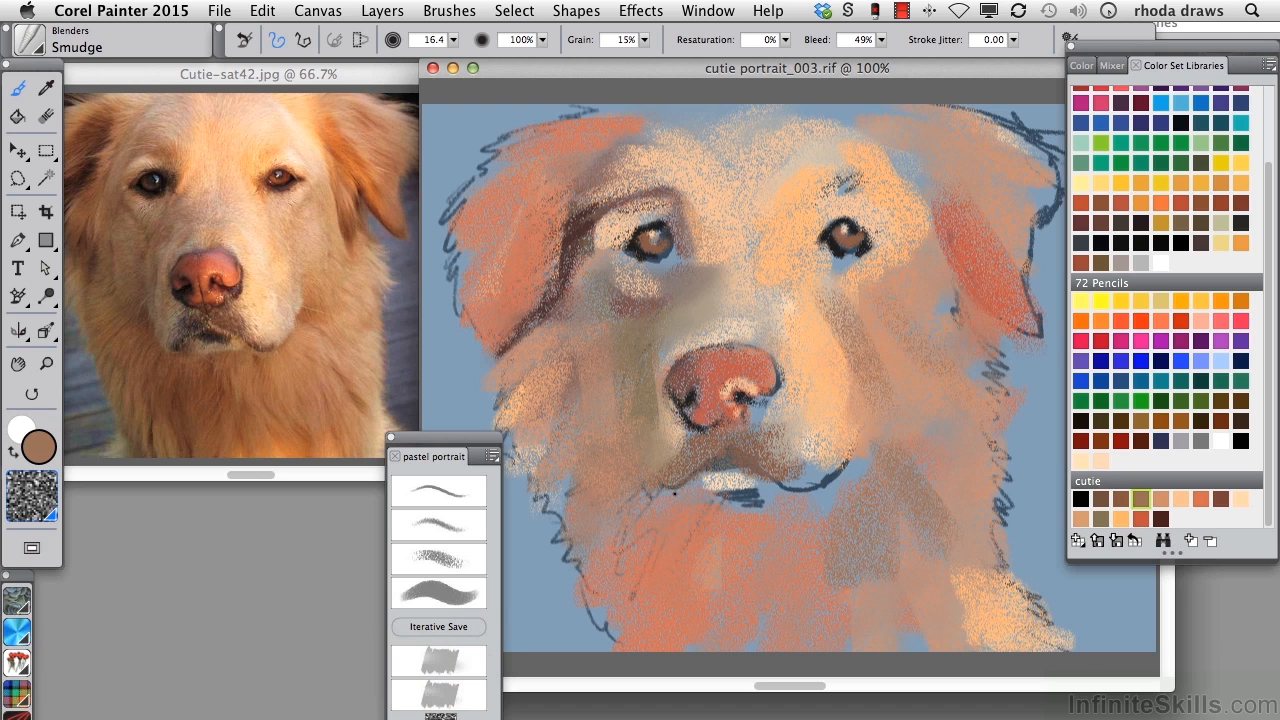
drag(795, 498, 773, 495)
click(1101, 498)
click(440, 527)
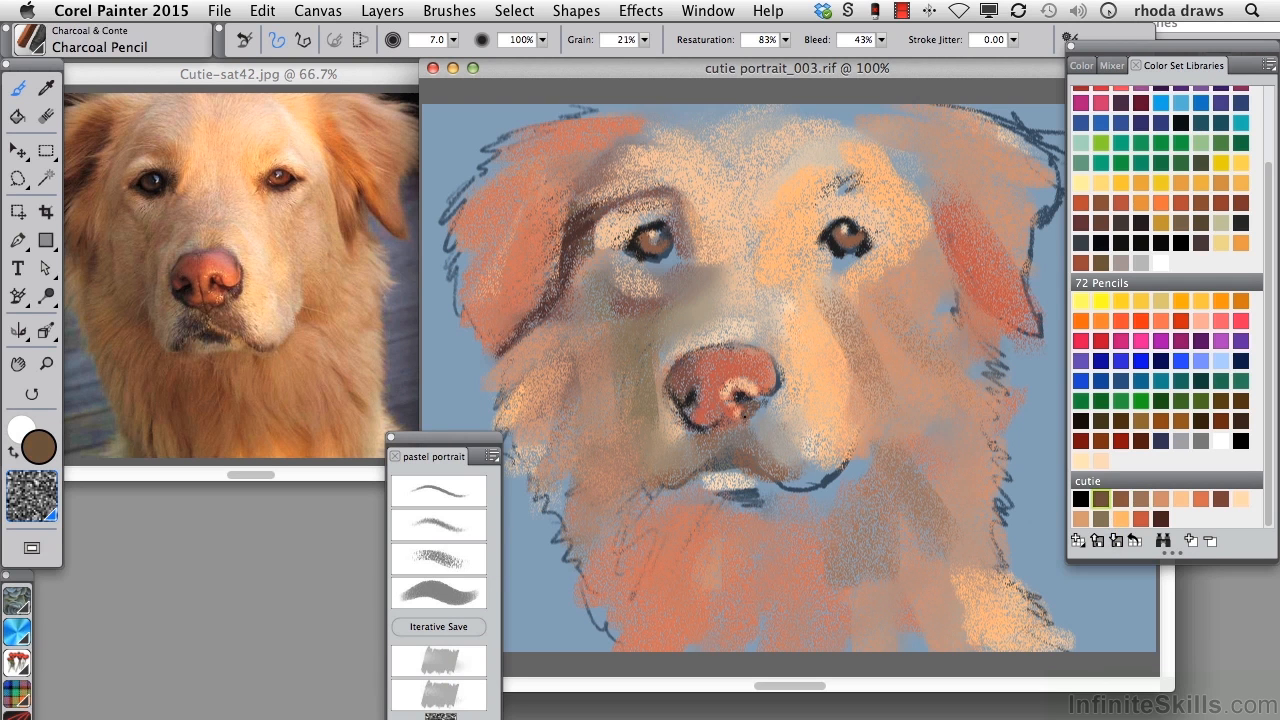
mouse_move(698, 453)
mouse_down()
mouse_move(712, 446)
mouse_move(672, 460)
mouse_move(705, 433)
mouse_up()
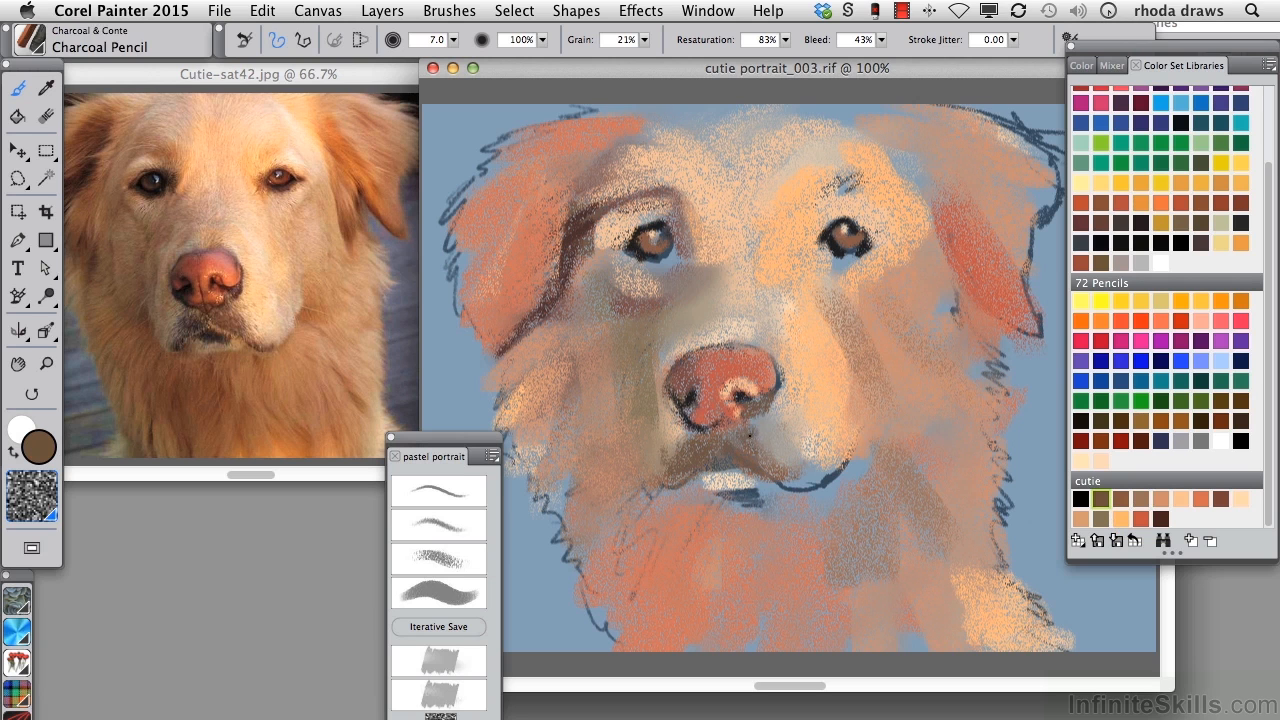
click(1081, 498)
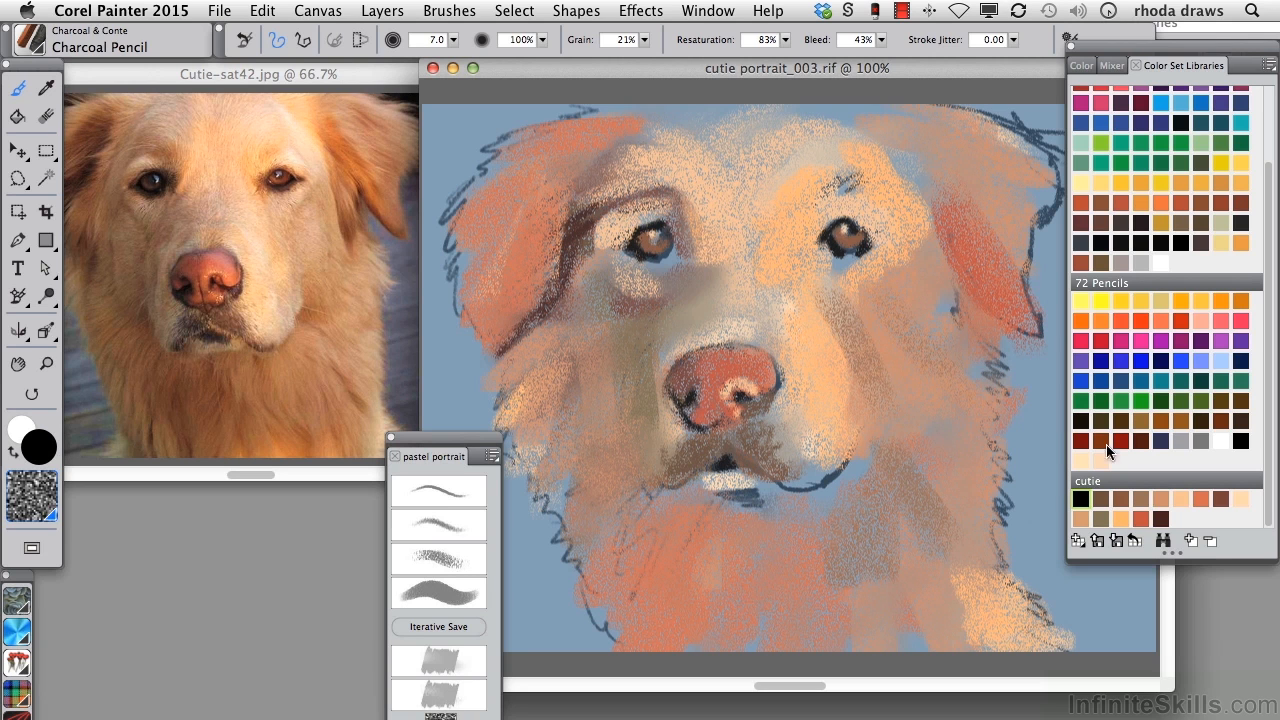
Draw orange strokes under the chin and light peach strokes over the muzzle with the Charcoal Pencil
click(1200, 498)
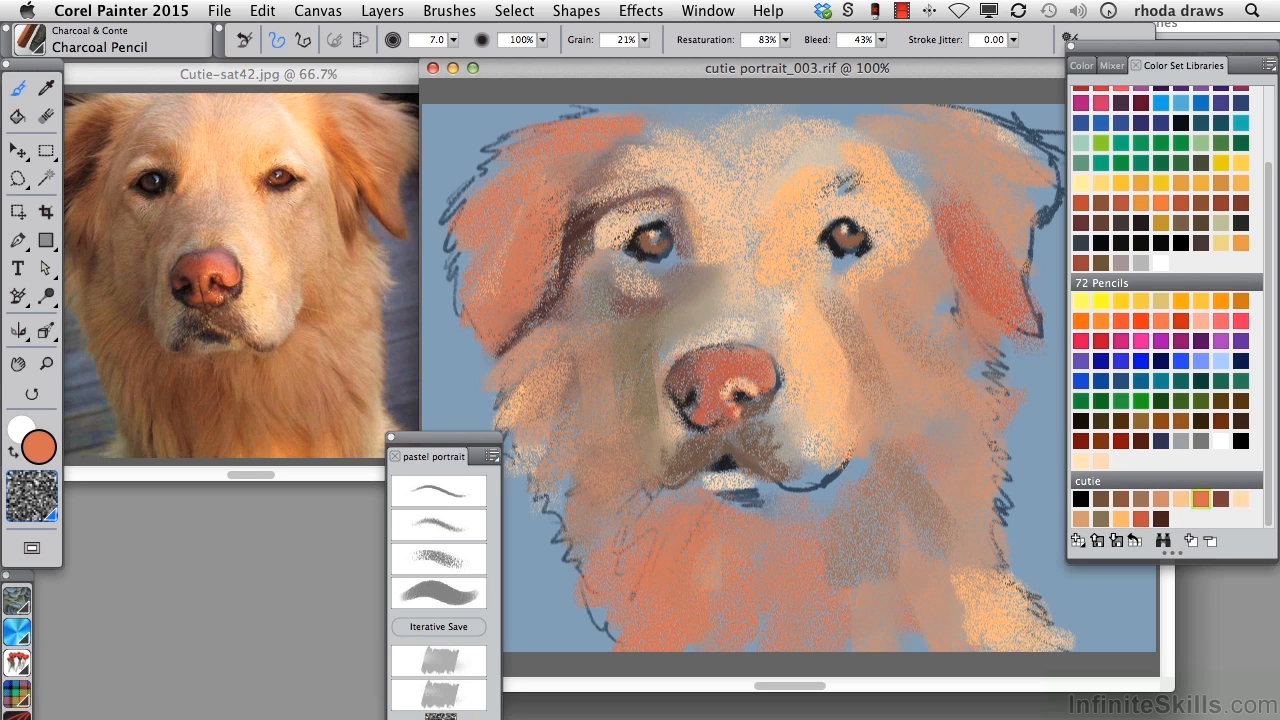
mouse_move(734, 502)
mouse_down()
mouse_move(745, 531)
mouse_move(689, 502)
mouse_move(746, 509)
mouse_up()
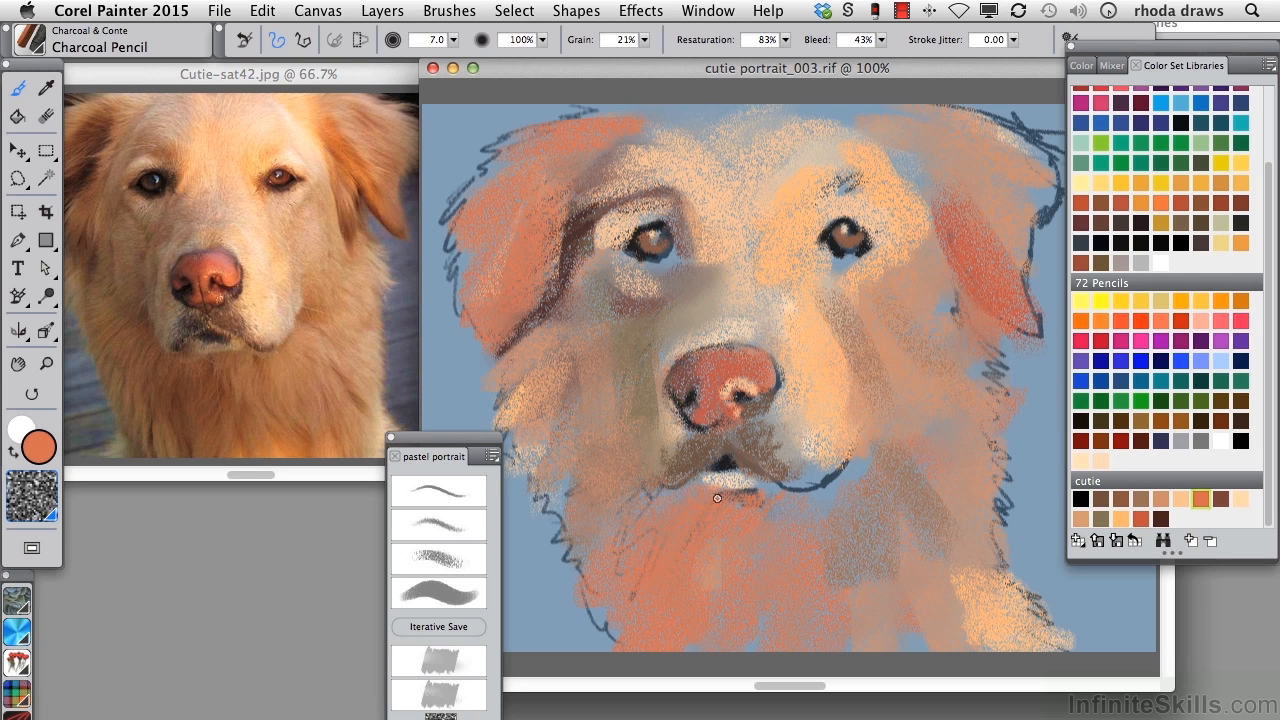
click(1182, 497)
mouse_move(673, 457)
mouse_down()
mouse_move(662, 466)
mouse_move(656, 438)
mouse_move(698, 448)
mouse_up()
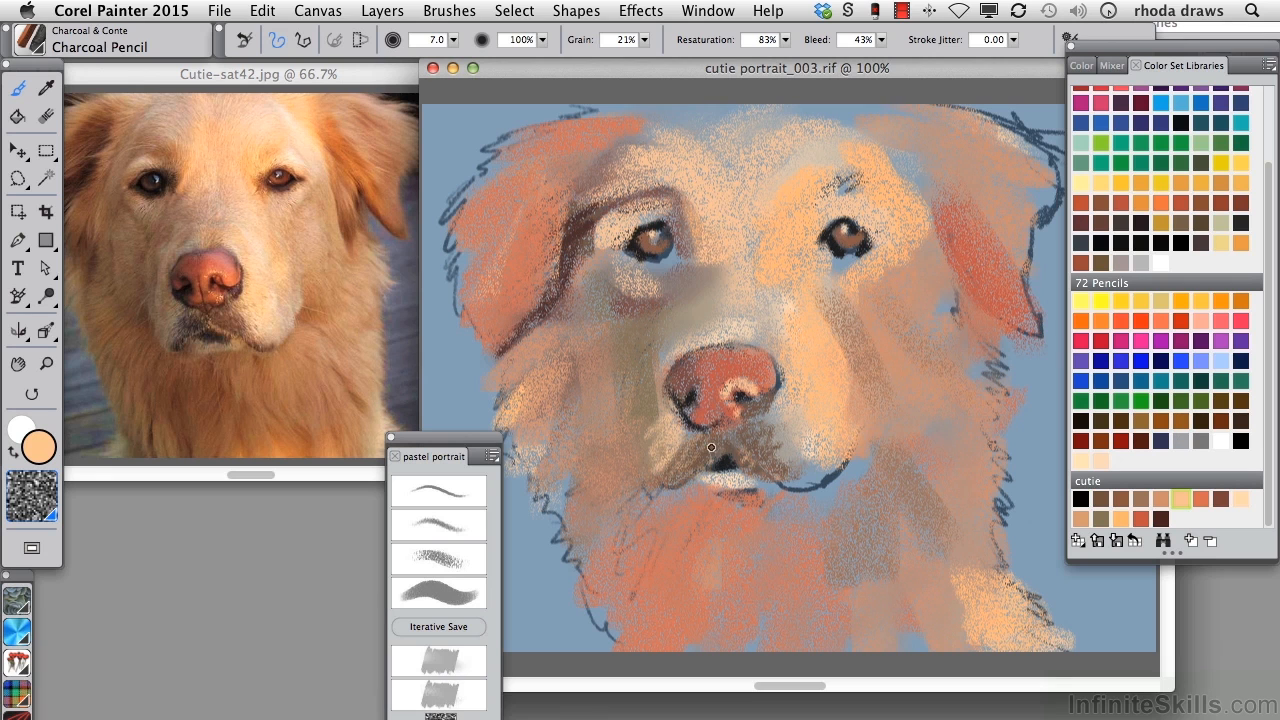
Blend the chin and the fur beneath the left eye with the Smudge blender
click(464, 664)
drag(738, 482, 699, 488)
drag(668, 262, 619, 274)
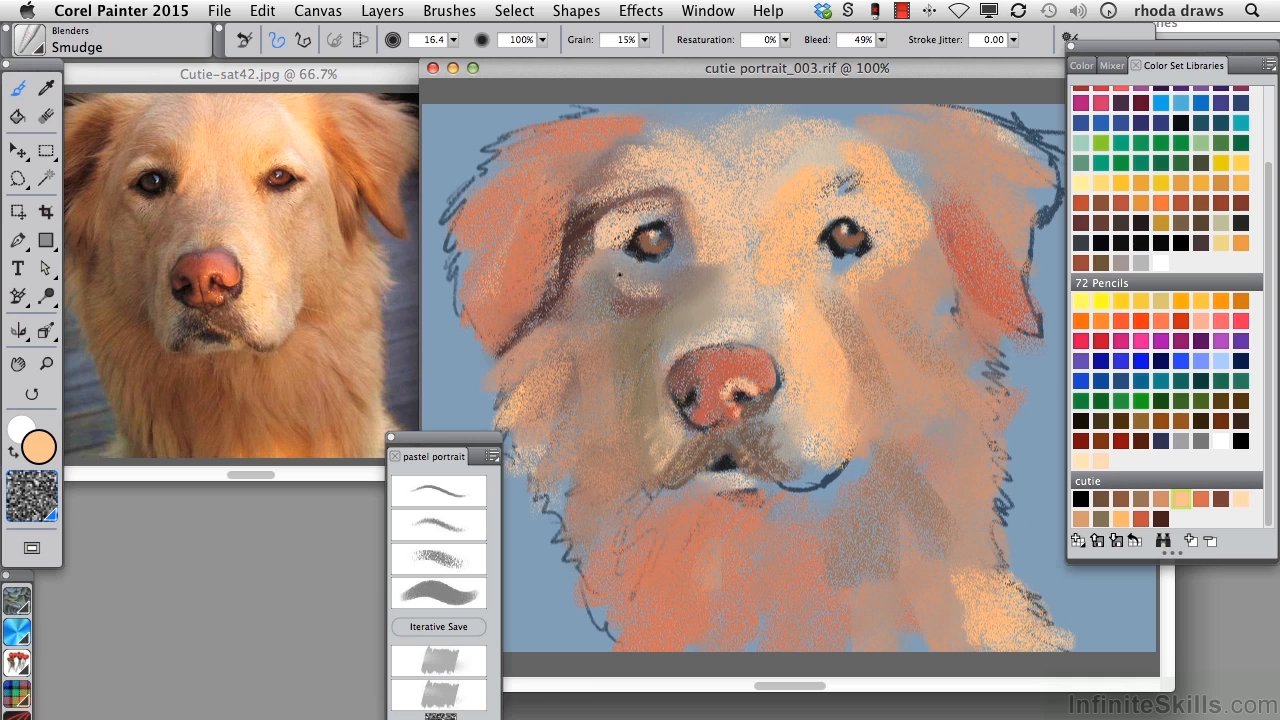
Paint tan beneath the left eye and medium brown around its brow with Square Grainy Pastel
click(1161, 499)
click(438, 555)
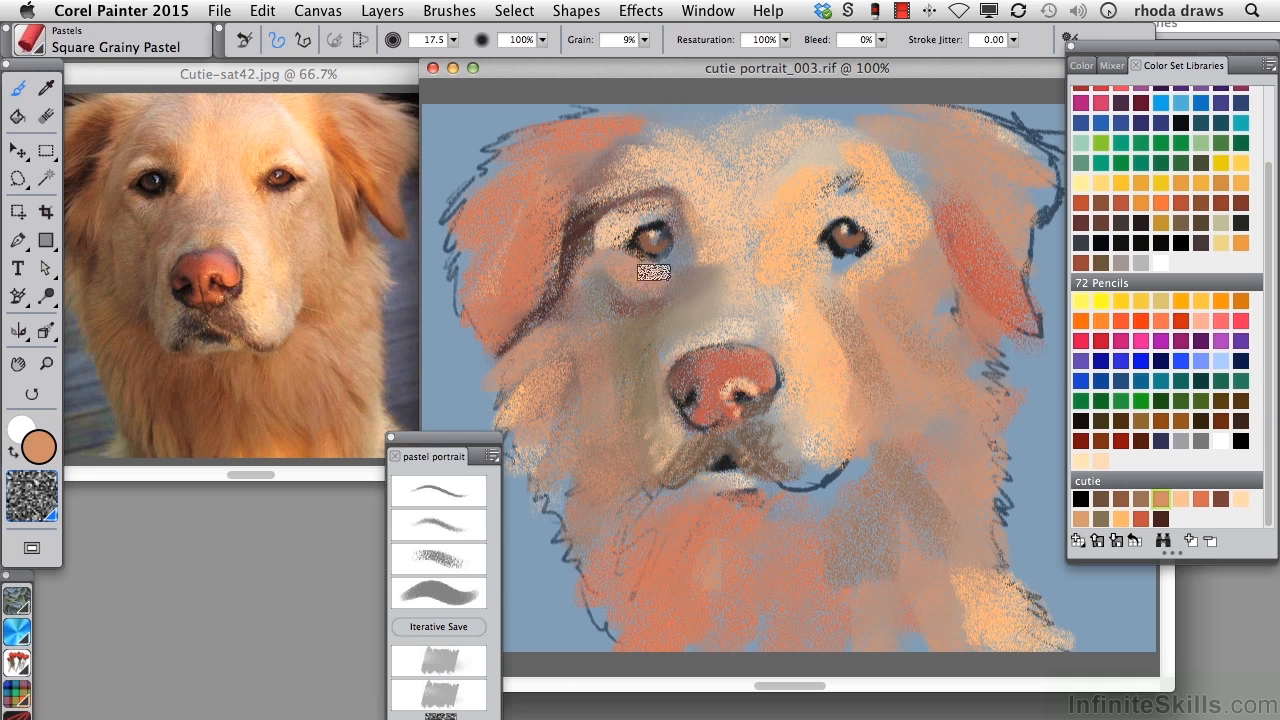
click(1141, 498)
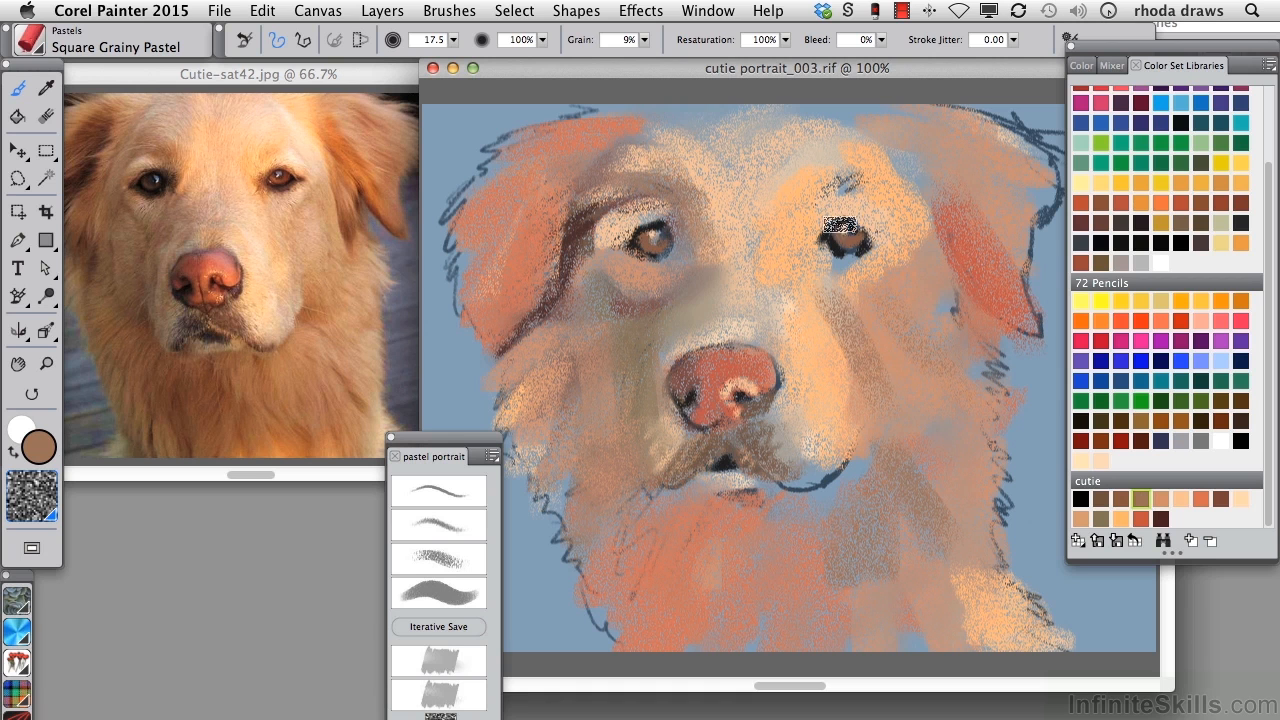
Strengthen the outlines and corners of both eyes in black with the Charcoal Pencil
click(1087, 500)
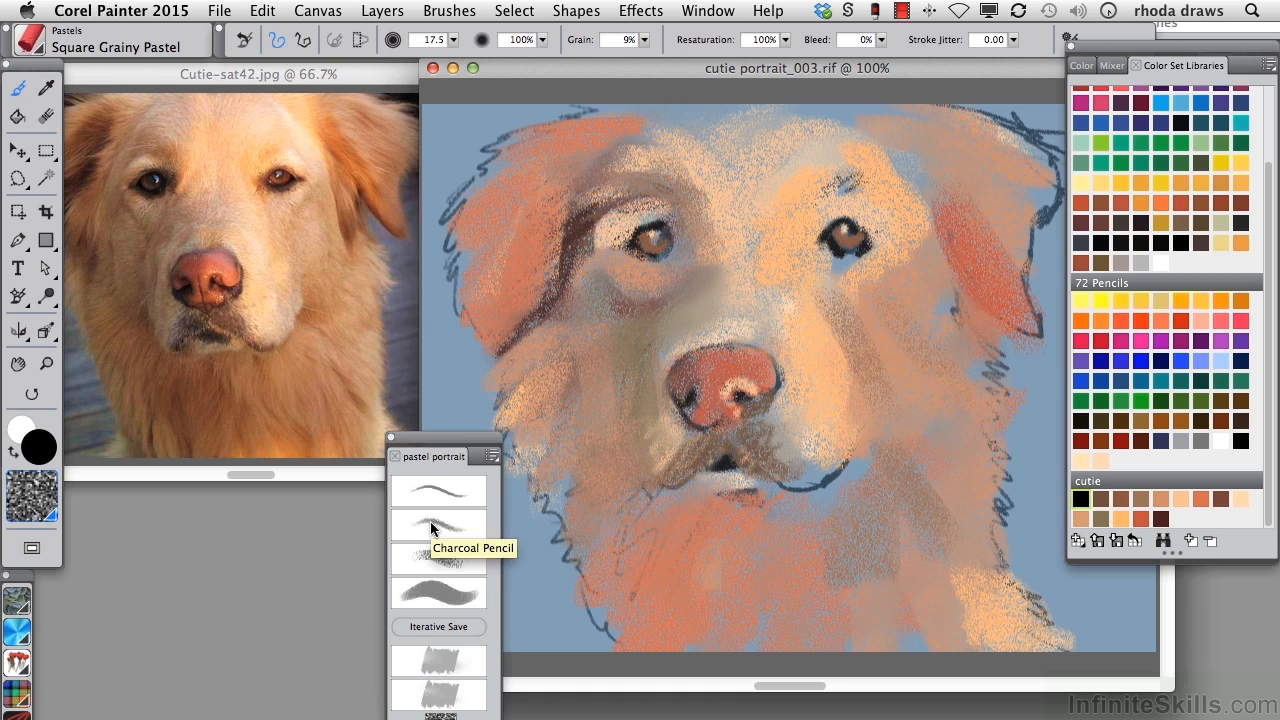
click(430, 521)
mouse_move(633, 241)
mouse_down()
mouse_move(620, 232)
mouse_move(679, 250)
mouse_up()
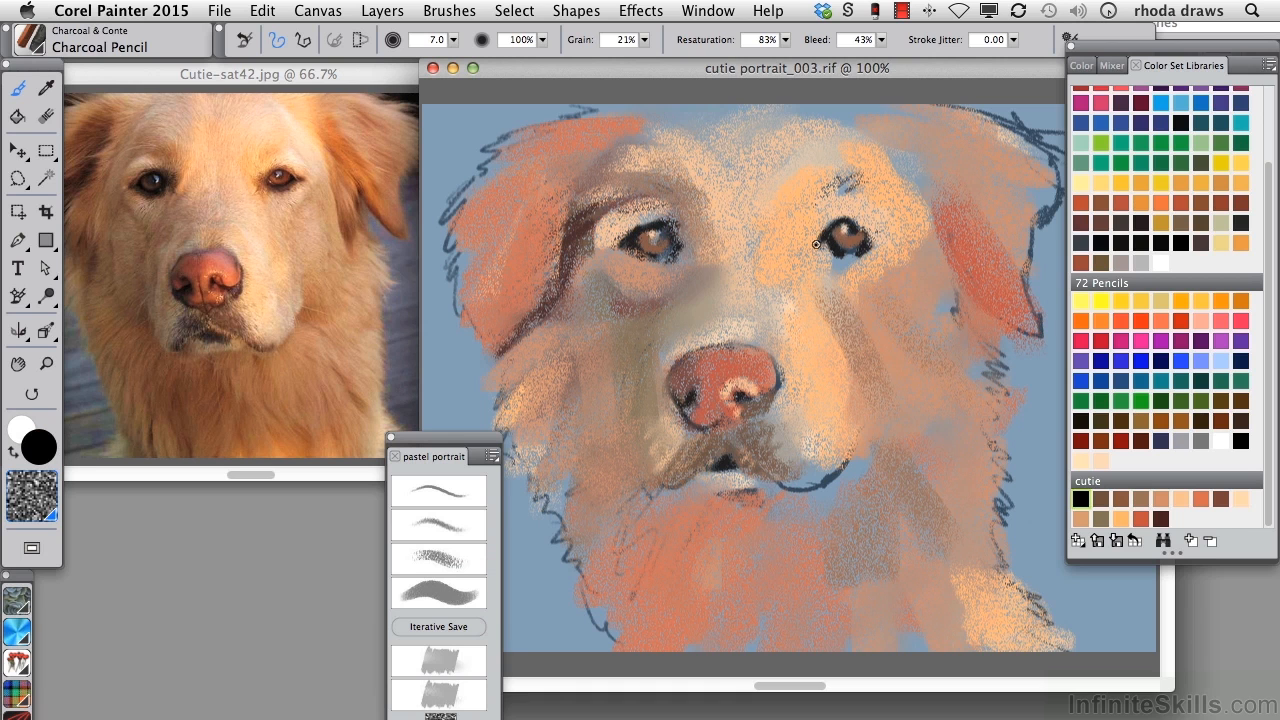
Sample the orange beside the right eye in the photo and paint the portrait's inner right eye corner cutie orange with the Charcoal Pencil
click(1120, 518)
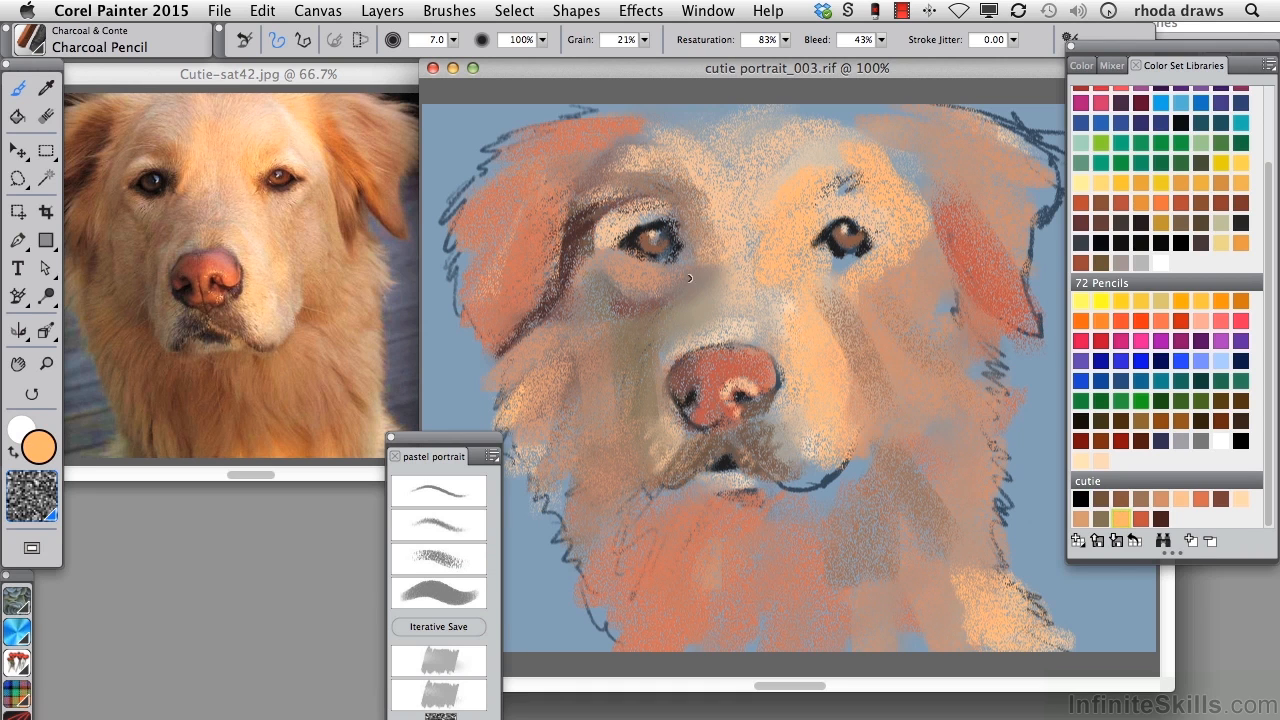
key(d)
click(262, 178)
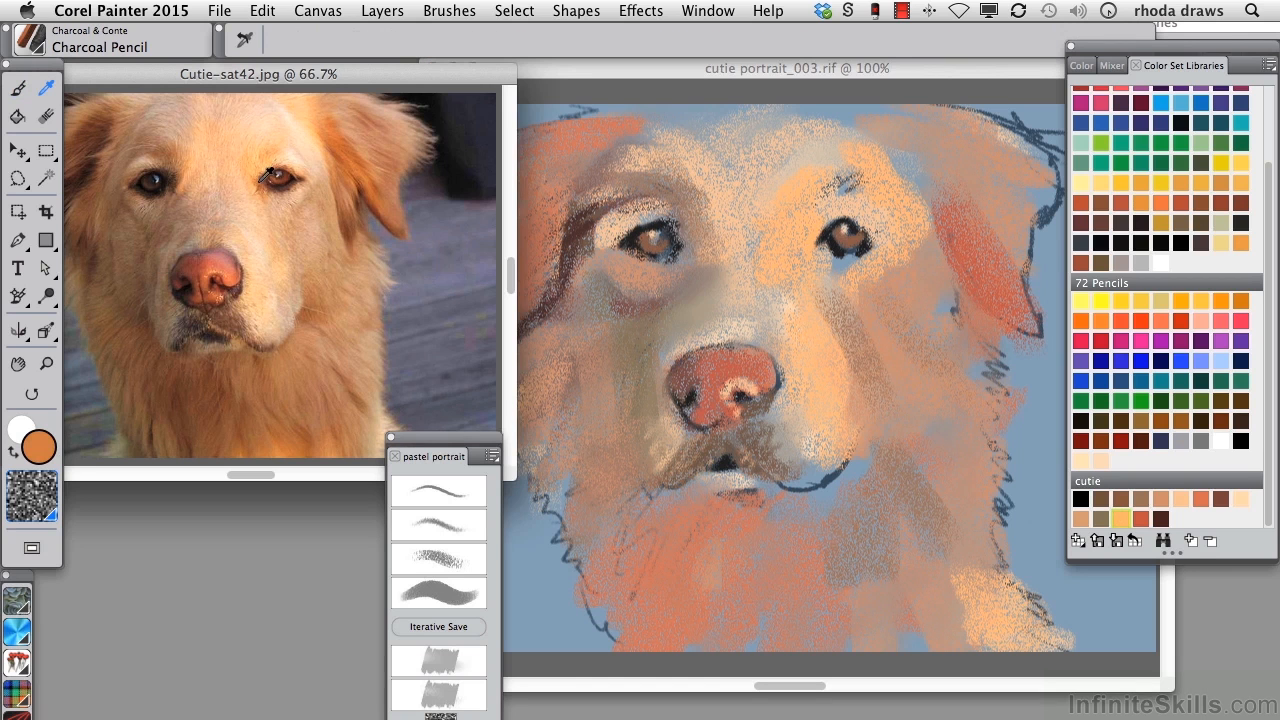
click(1201, 499)
click(439, 525)
click(829, 252)
mouse_move(824, 218)
mouse_down()
mouse_move(808, 248)
mouse_move(822, 234)
mouse_up()
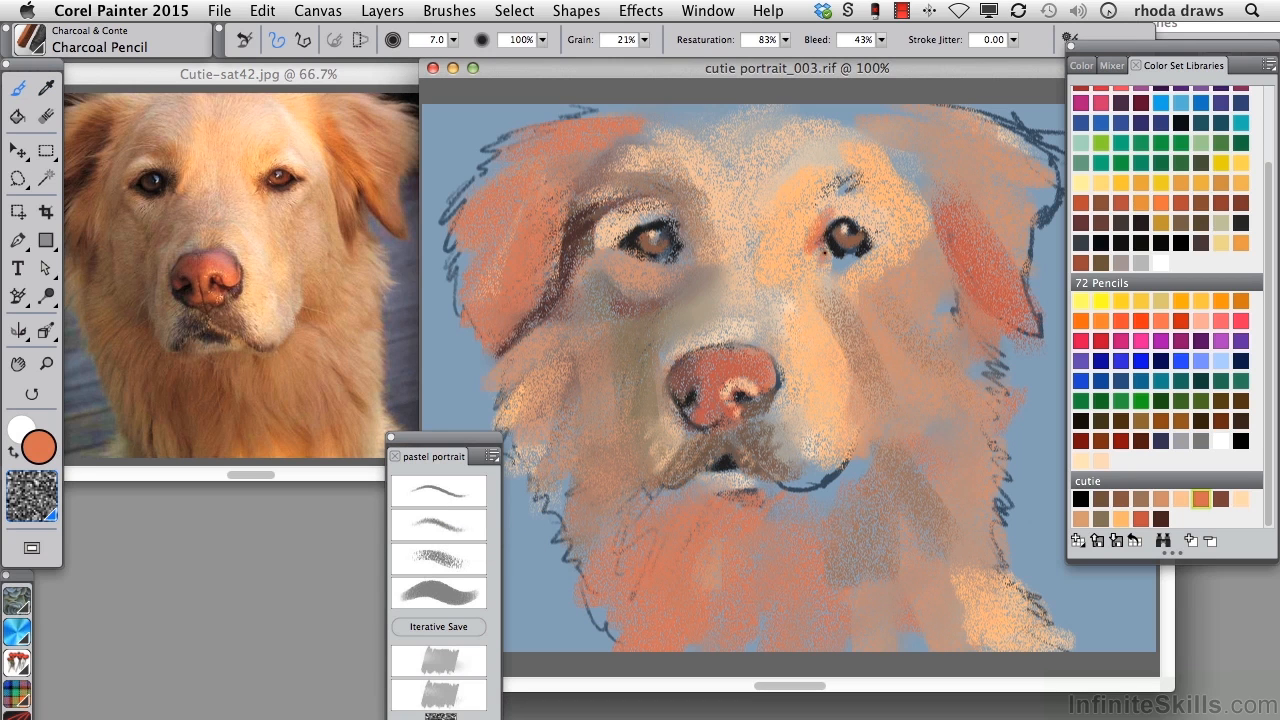
Soften the orange corner and dark outline of the portrait's right eye with the Smudge blender
click(446, 690)
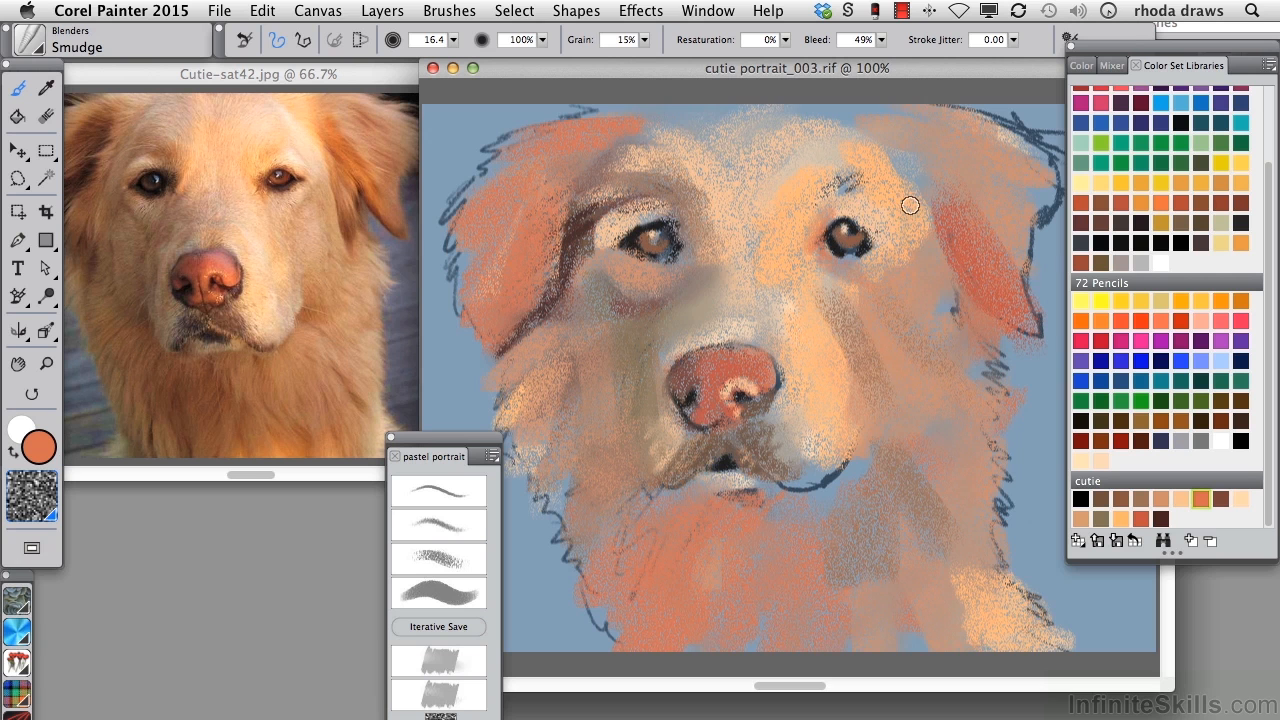
key(super+minus)
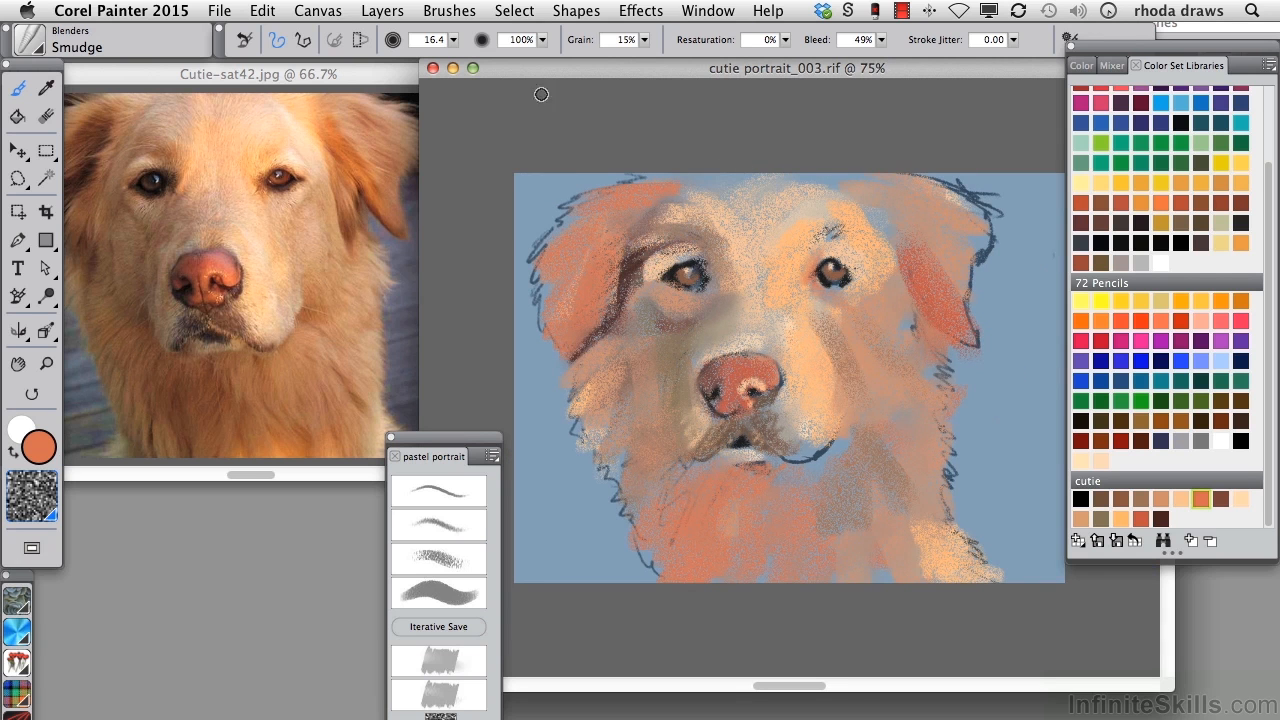
drag(539, 72, 581, 76)
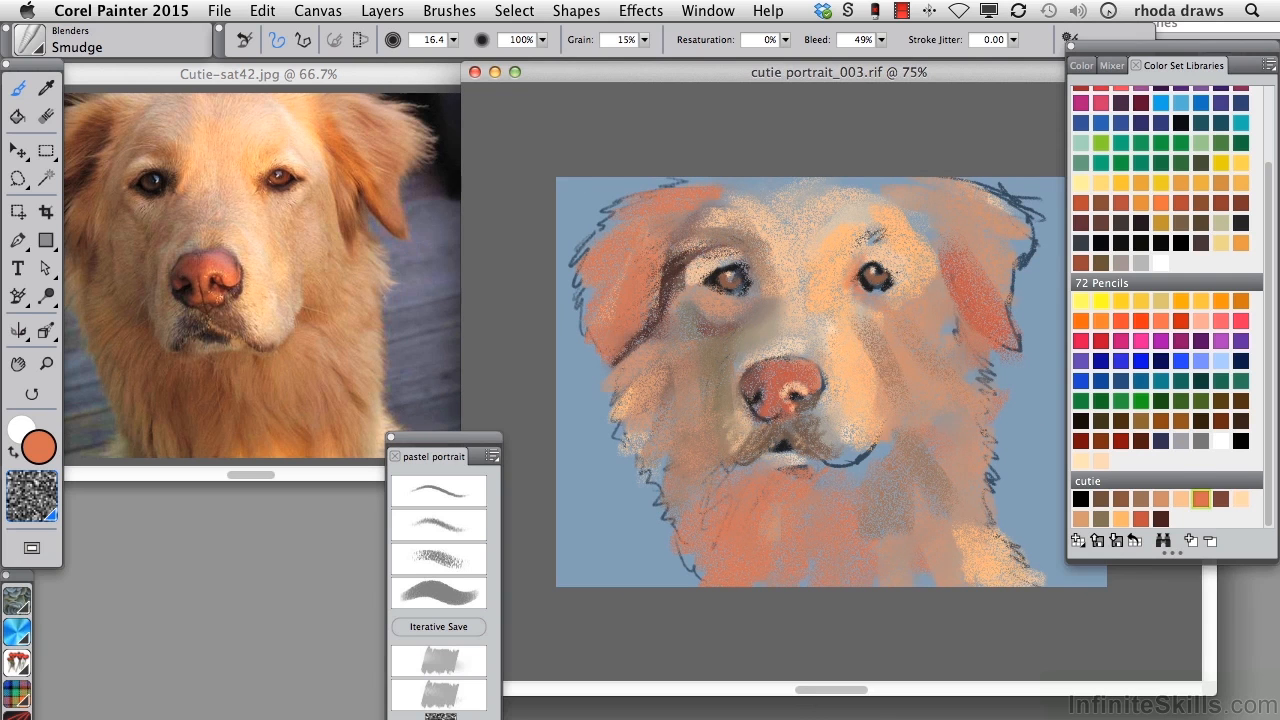
Add cutie light peach hair strokes across the right ear, right cheek and neck with the Dull Pastel Pencil
click(1181, 498)
click(434, 487)
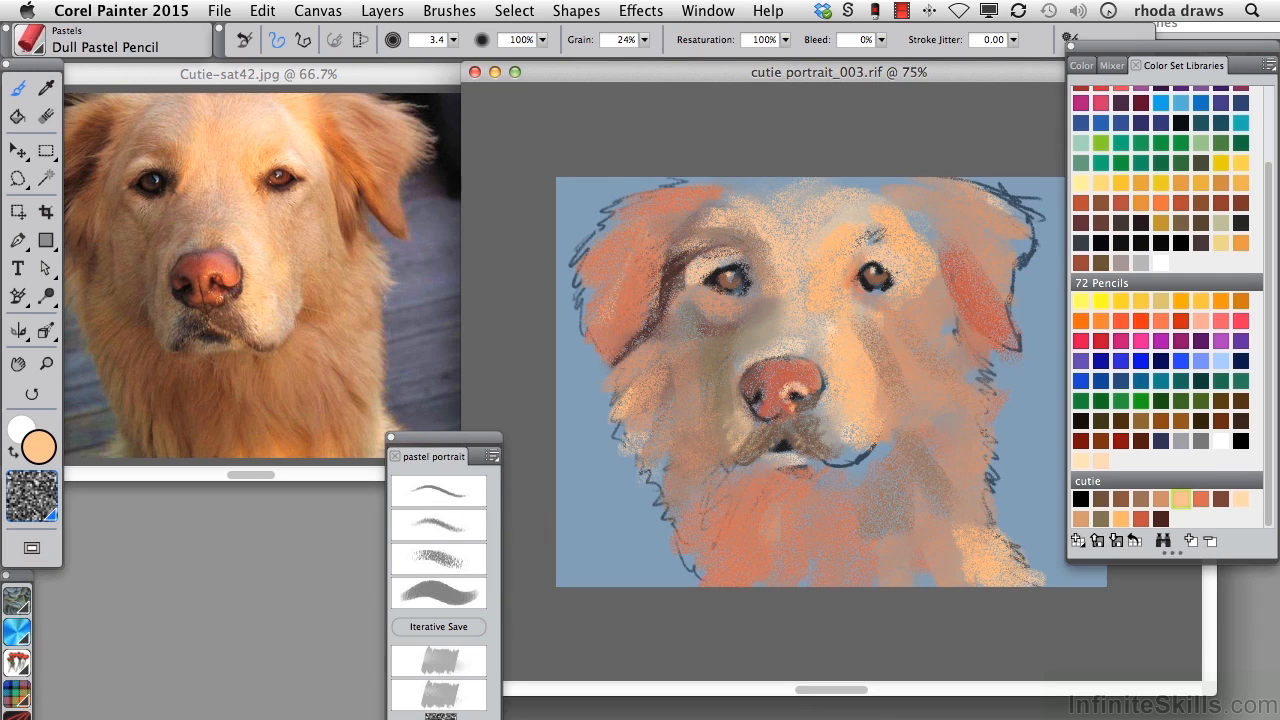
drag(960, 190, 1044, 219)
mouse_move(962, 197)
mouse_down()
mouse_move(1037, 225)
mouse_move(1031, 237)
mouse_up()
drag(985, 217, 1023, 261)
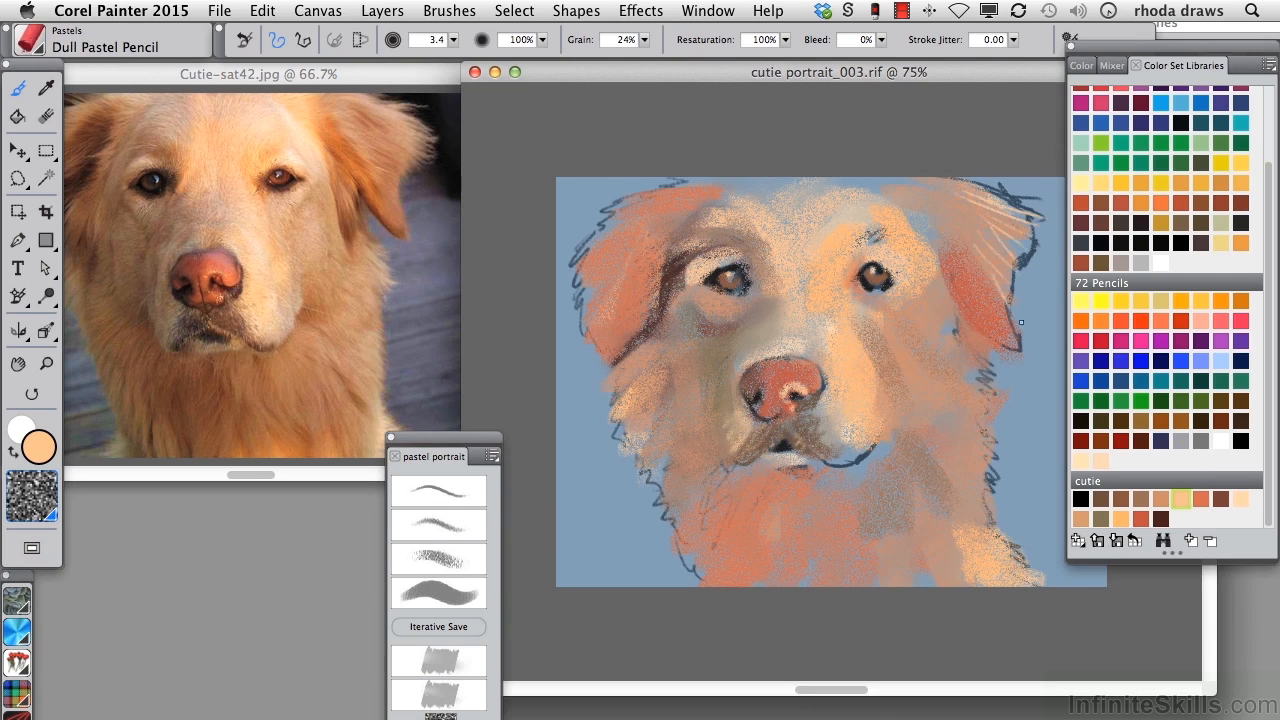
drag(900, 314, 932, 354)
mouse_move(1018, 378)
mouse_down()
mouse_move(972, 418)
mouse_move(987, 464)
mouse_up()
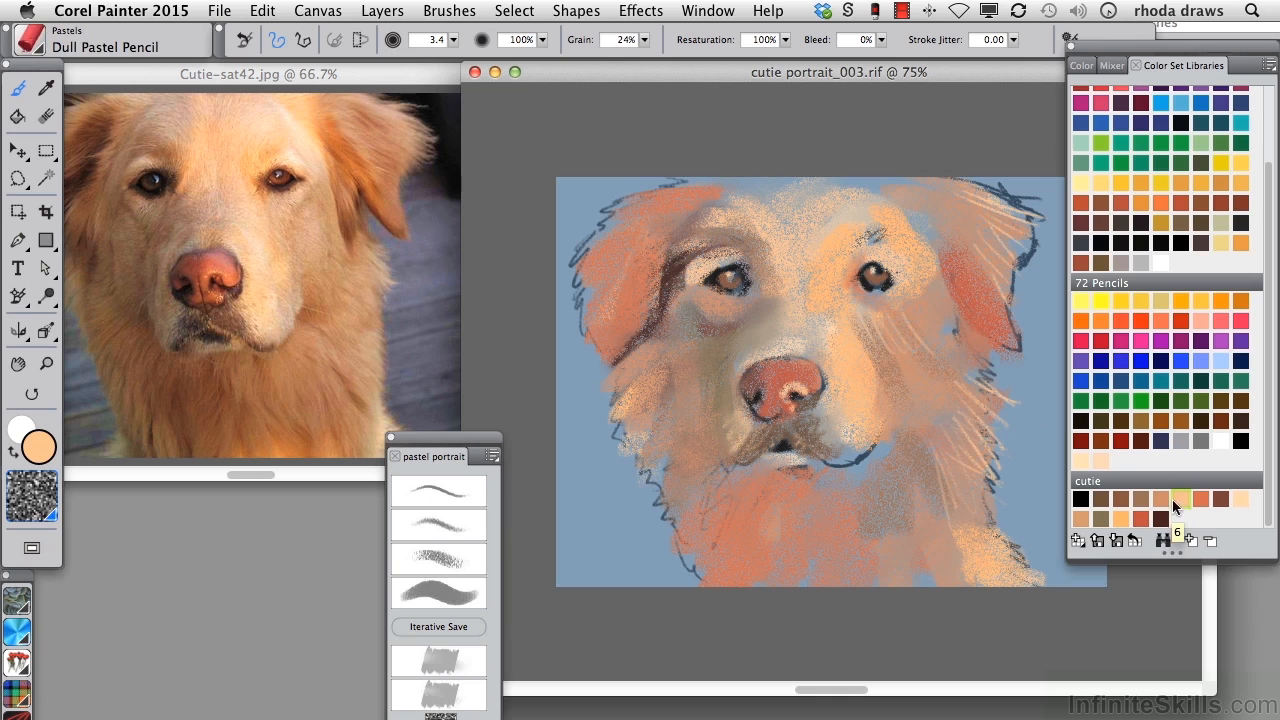
Add Dull Pastel Pencil hair strokes in cutie orange on the chest and medium brown beside the left ear
click(1201, 498)
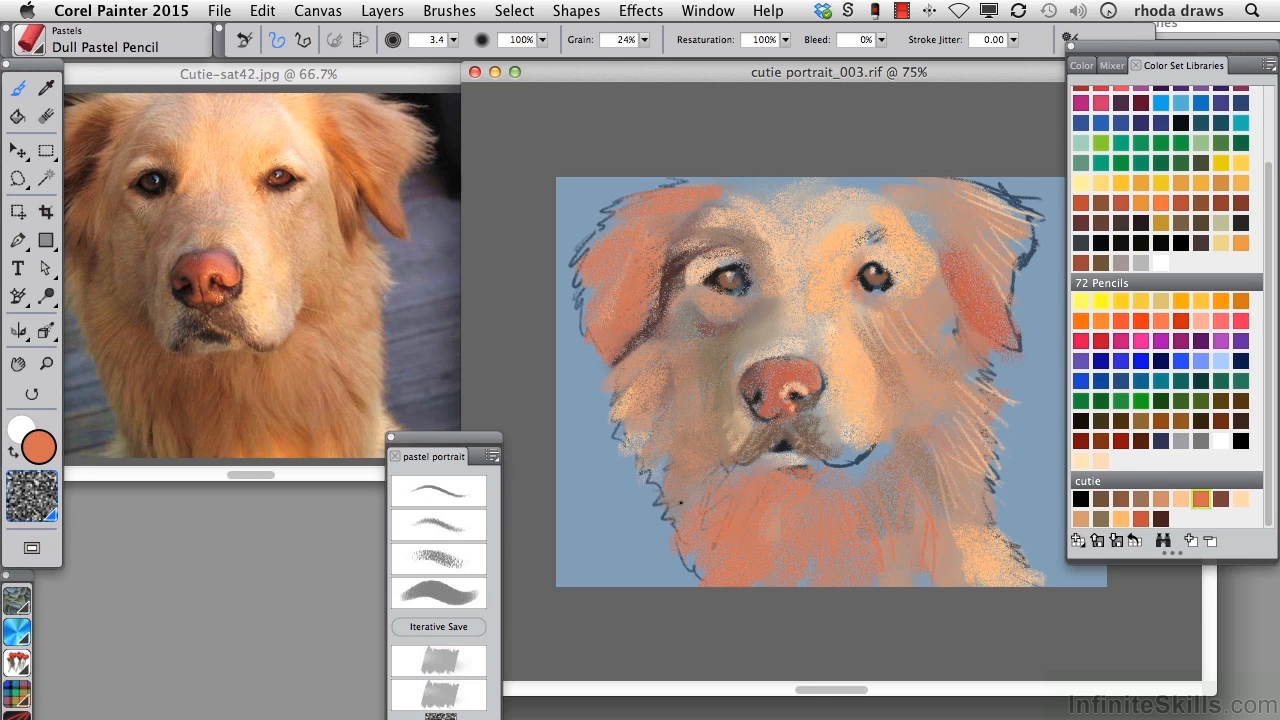
click(1141, 498)
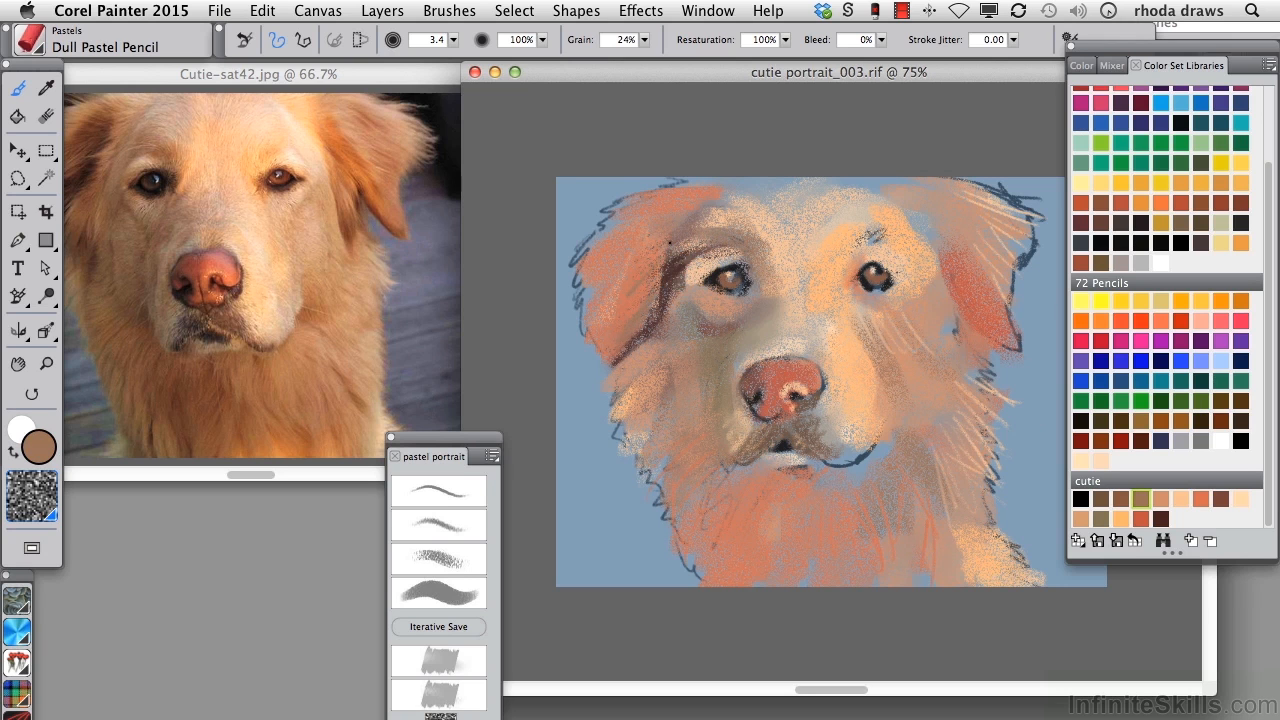
Add pale cream hair strokes around both brows, the right cheek and the muzzle, smudging the mark beneath the left eye
click(1240, 498)
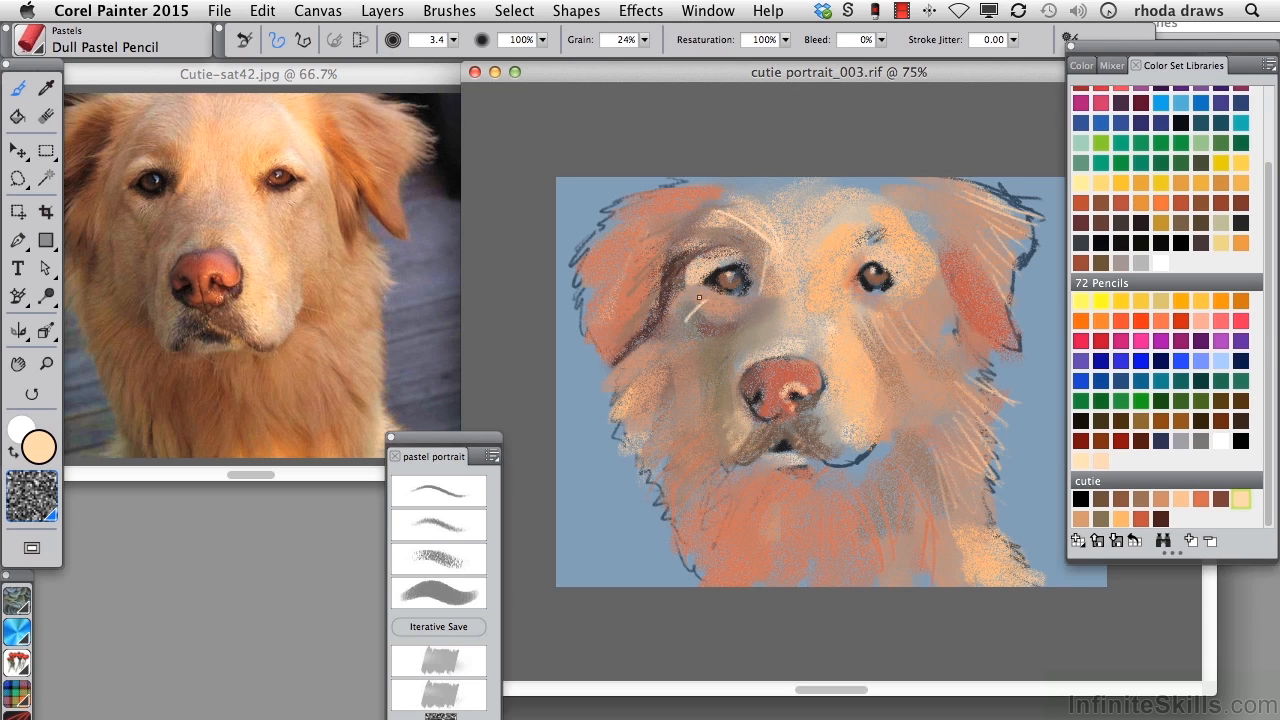
click(436, 690)
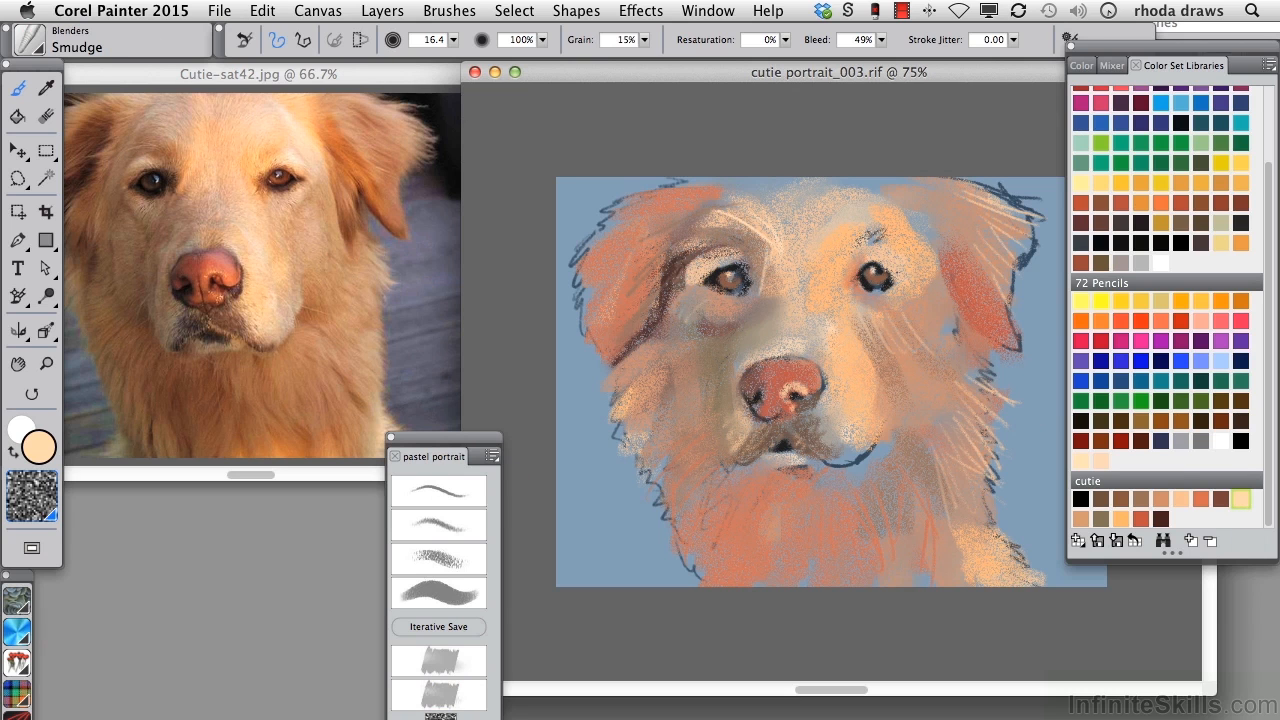
click(427, 489)
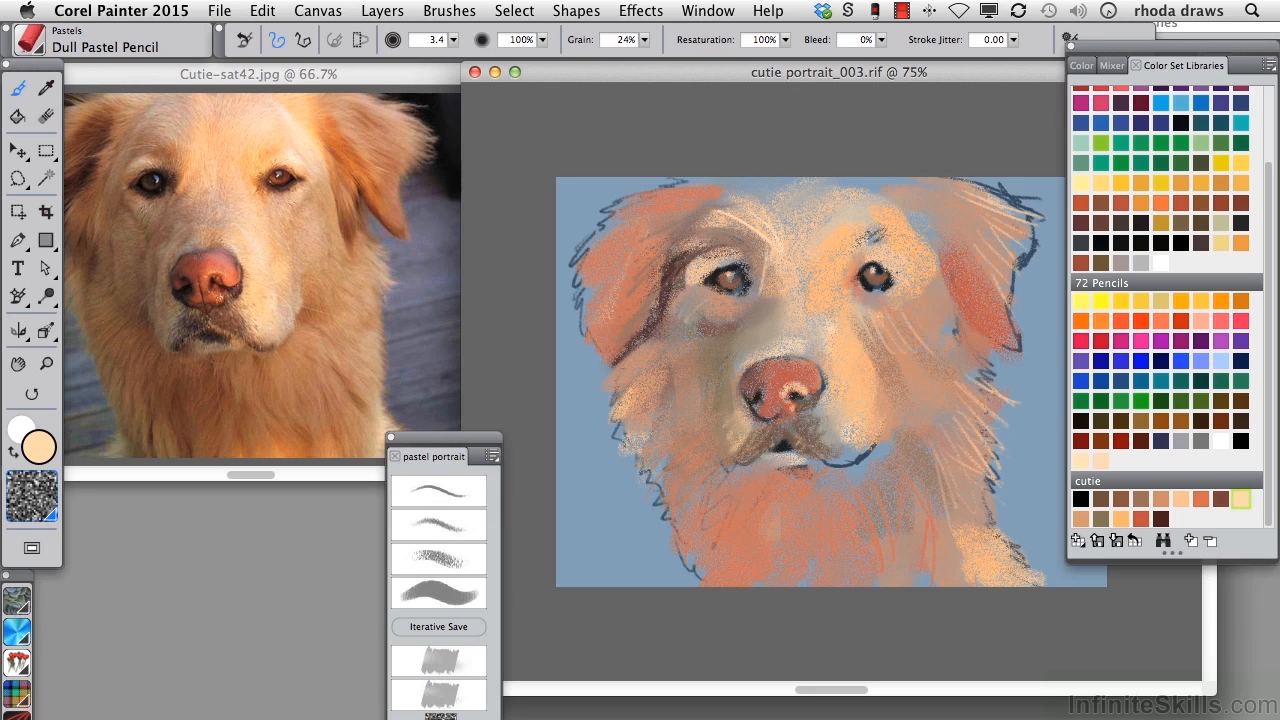
drag(831, 258, 825, 237)
drag(921, 287, 917, 318)
mouse_move(830, 401)
mouse_down()
mouse_move(836, 436)
mouse_move(859, 445)
mouse_up()
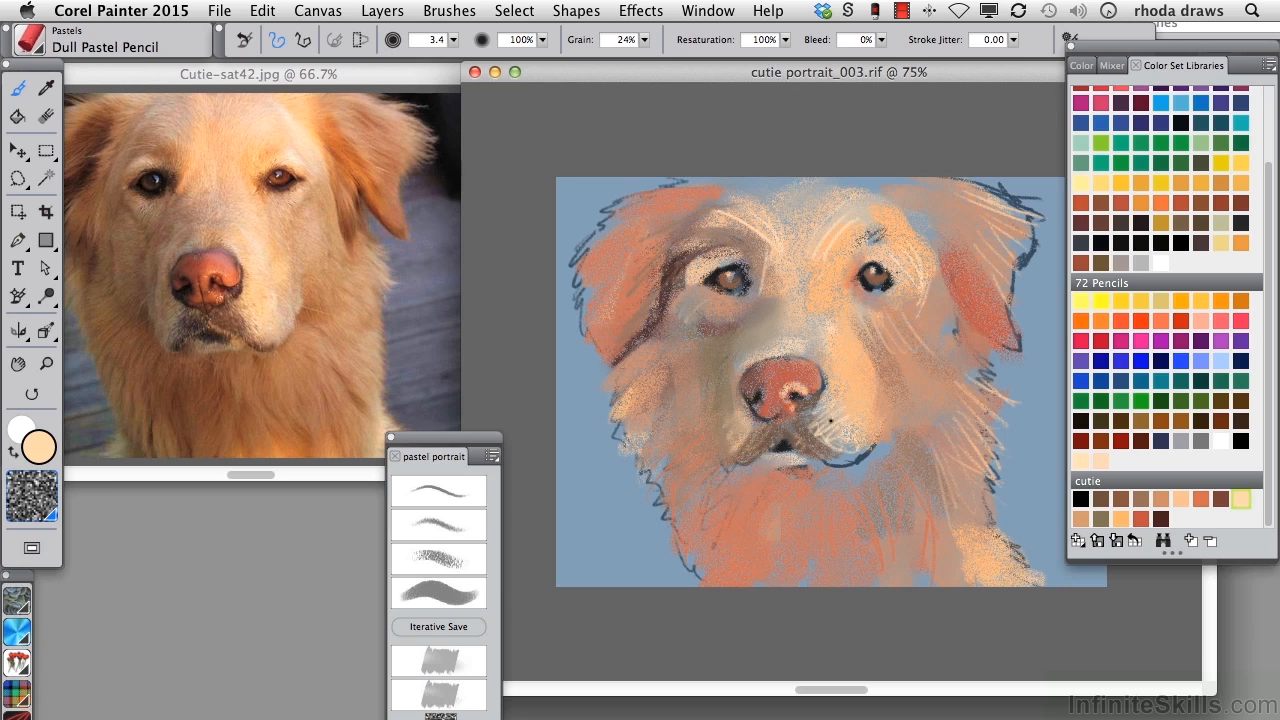
Draw hair strokes over the left muzzle and cheek in cutie peach, olive and brown
click(1178, 495)
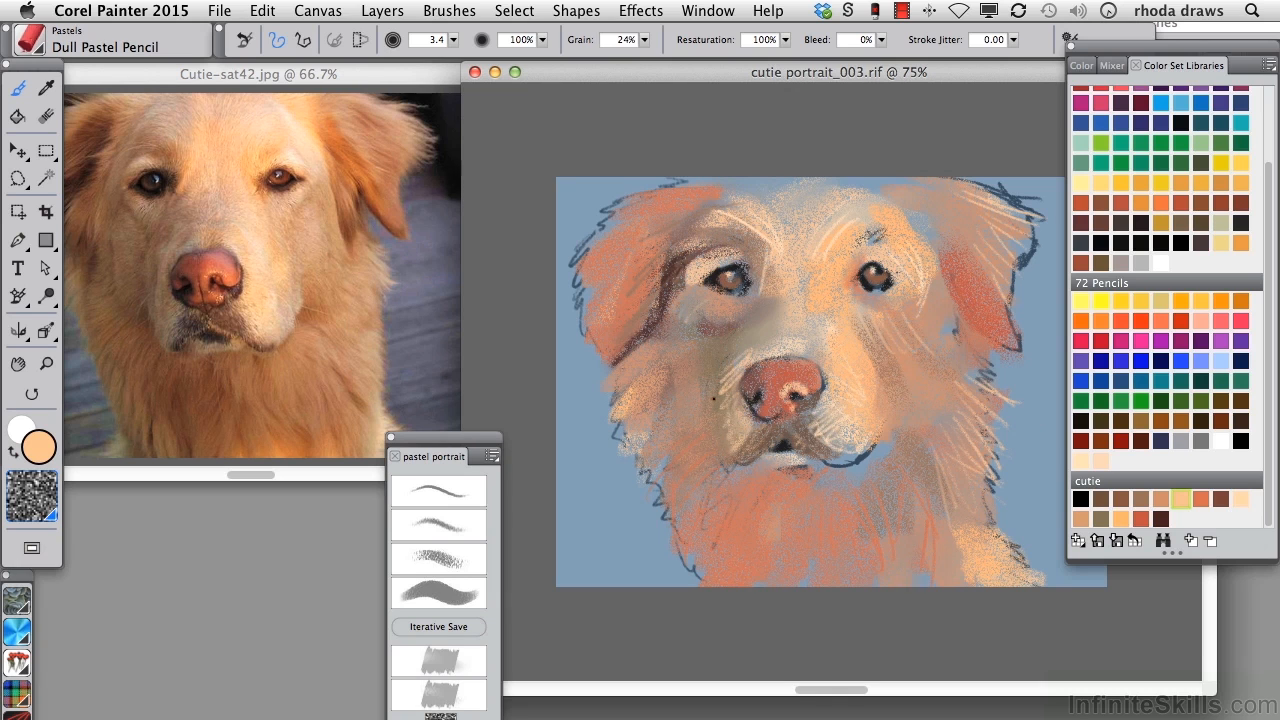
click(1100, 518)
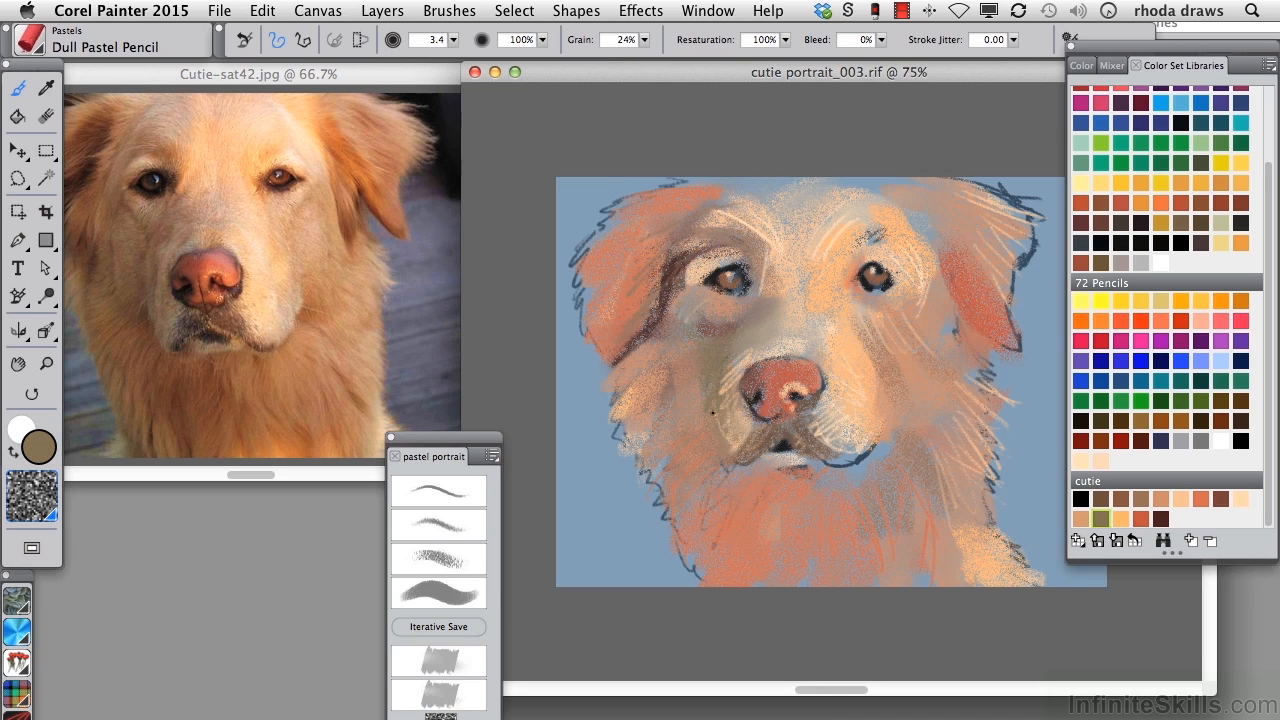
click(1120, 498)
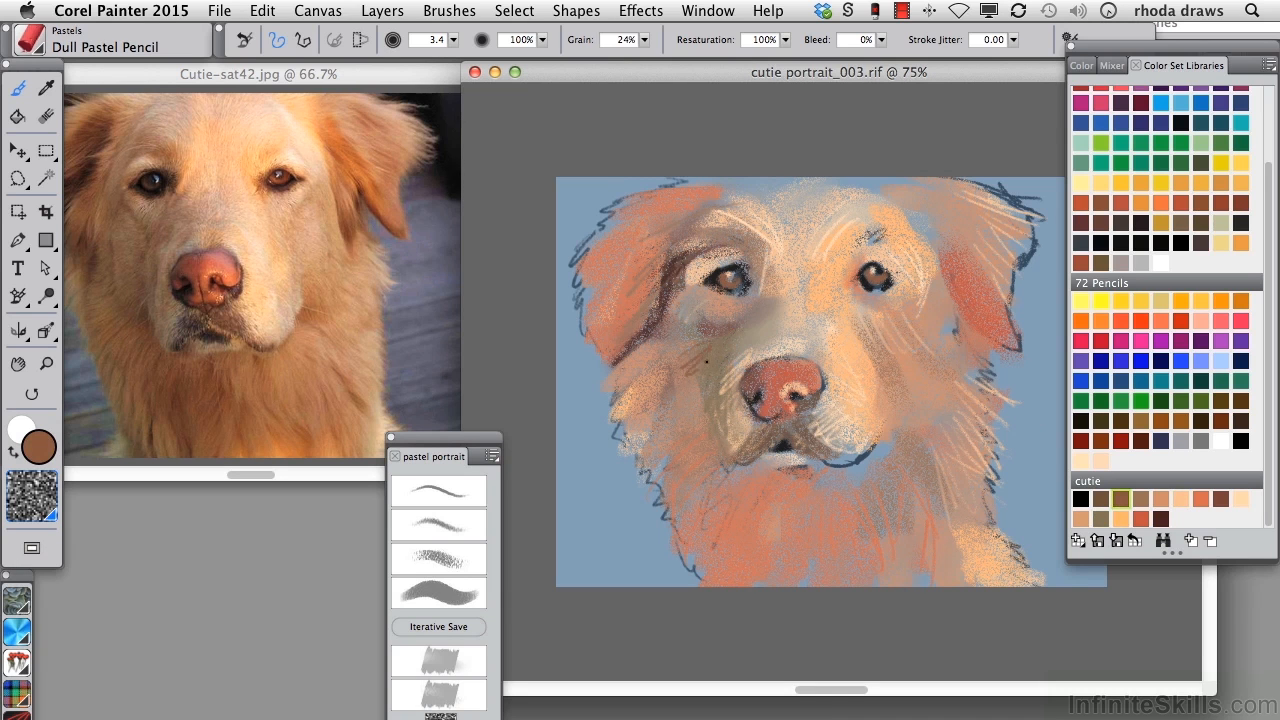
mouse_move(626, 367)
mouse_down()
mouse_move(676, 448)
mouse_move(701, 434)
mouse_move(676, 486)
mouse_up()
Draw long downward hair strokes through the chest fur in cutie orange and brown
click(1200, 498)
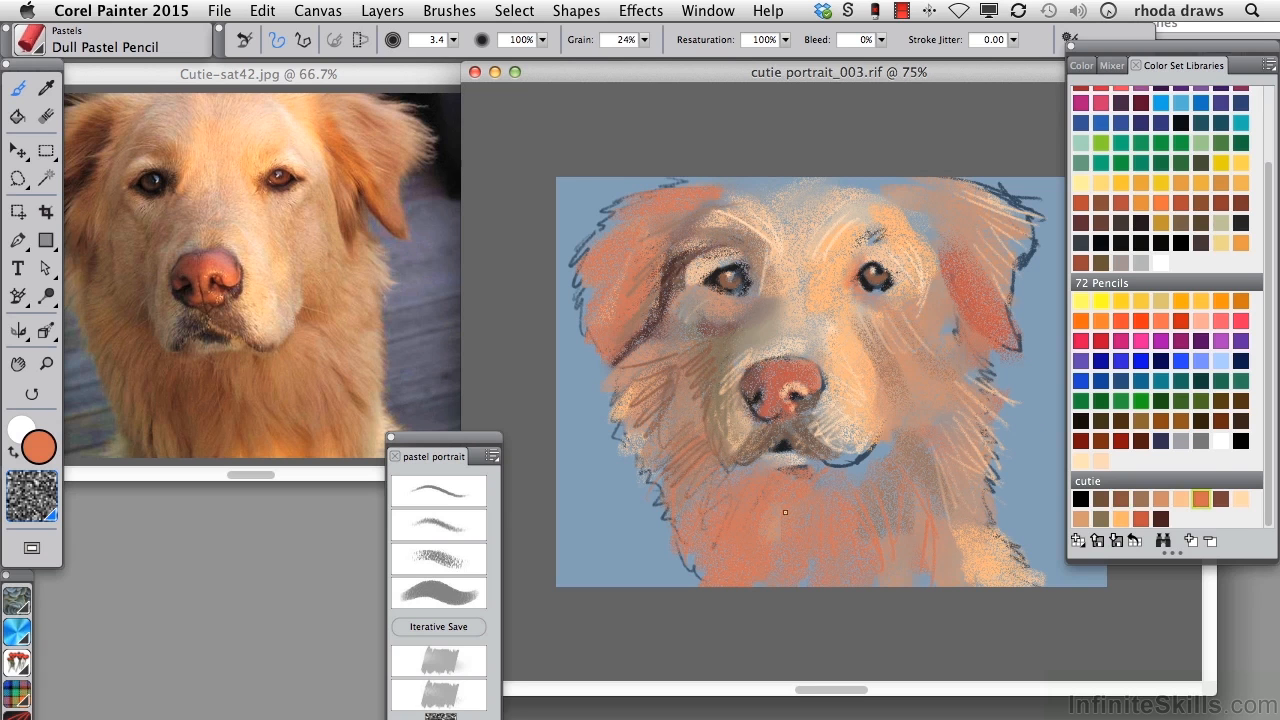
click(1118, 497)
mouse_move(776, 484)
mouse_down()
mouse_move(776, 583)
mouse_move(771, 471)
mouse_move(765, 583)
mouse_move(758, 478)
mouse_move(731, 484)
mouse_move(729, 526)
mouse_move(774, 582)
mouse_up()
mouse_move(806, 480)
mouse_down()
mouse_move(788, 580)
mouse_move(804, 586)
mouse_up()
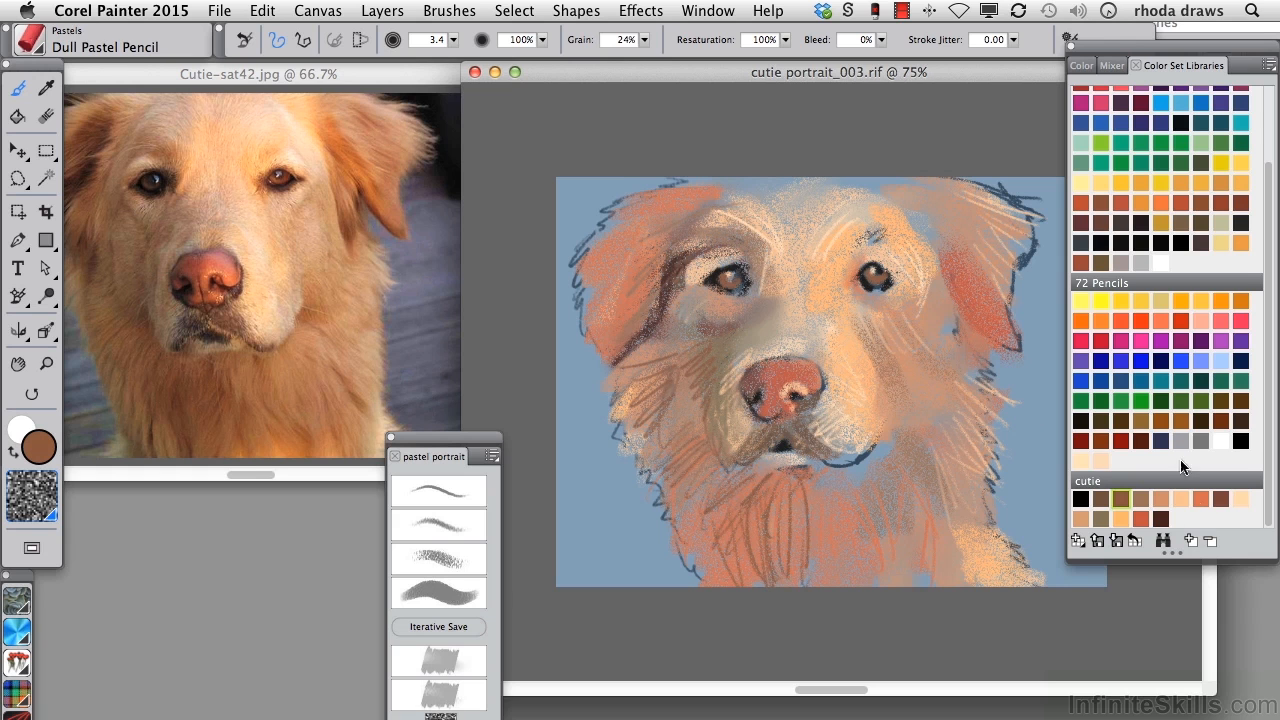
click(1200, 498)
Smudge the dark outline at the mouth's right corner and work the fur beneath it with cutie tan Square Grainy Pastel
click(441, 662)
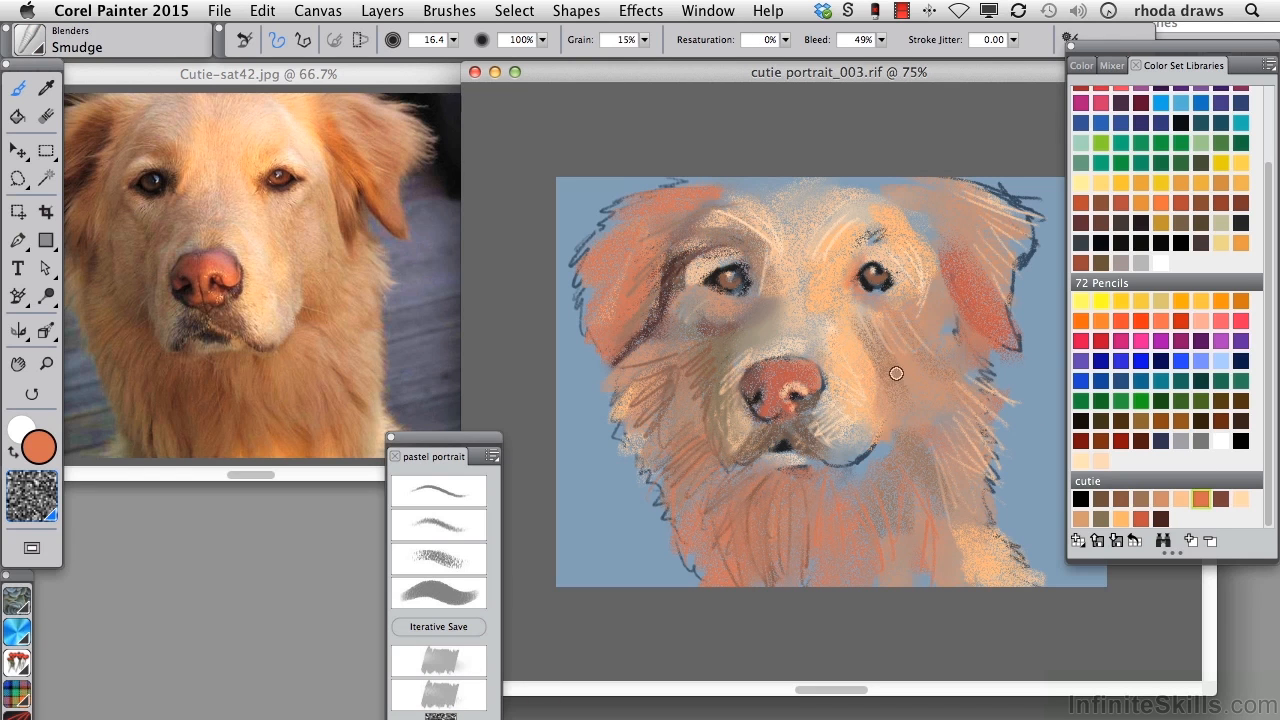
click(1160, 498)
click(438, 558)
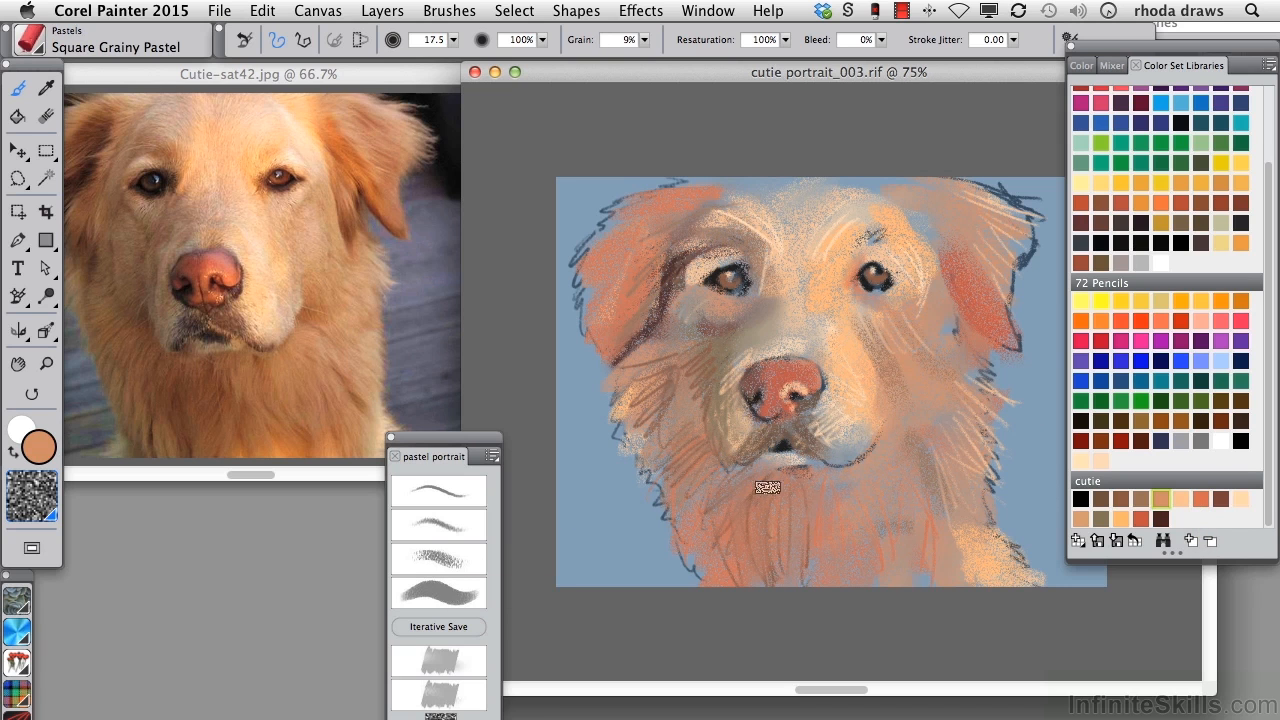
Sample the dark chest fur in the photo and shade beneath the portrait's chin with the matching cutie reddish brown
click(175, 400)
click(46, 88)
click(184, 390)
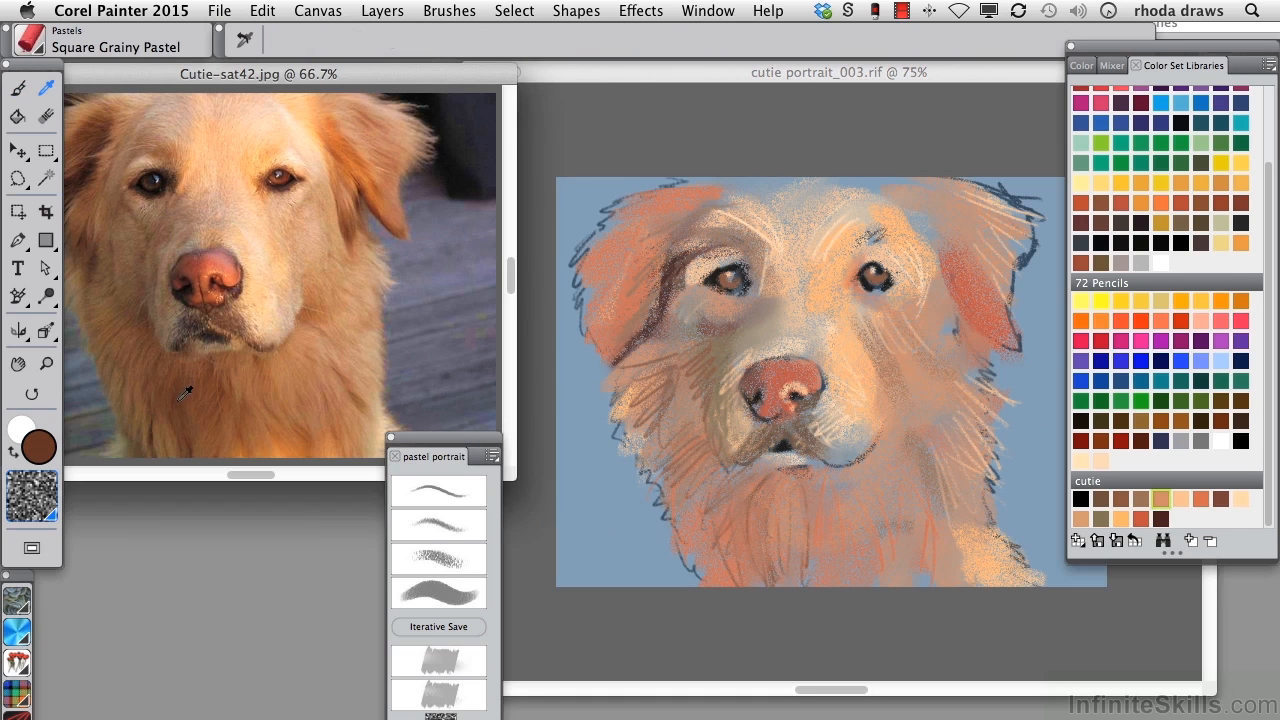
click(1221, 500)
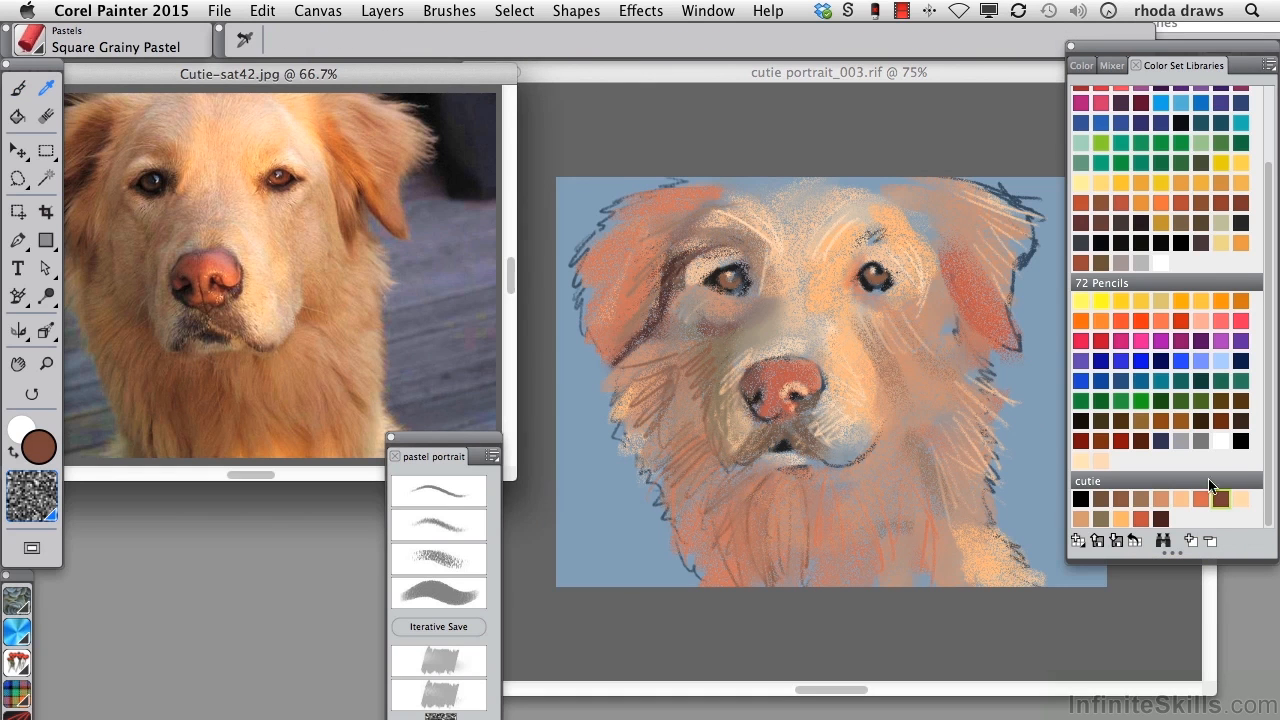
key(b)
mouse_move(800, 471)
mouse_down()
mouse_move(734, 540)
mouse_move(730, 471)
mouse_move(706, 530)
mouse_move(719, 570)
mouse_move(779, 582)
mouse_move(828, 482)
mouse_move(877, 574)
mouse_up()
Add Dull Pastel Pencil hair strokes in reddish brown on the chest and red-orange on the right ear
click(434, 496)
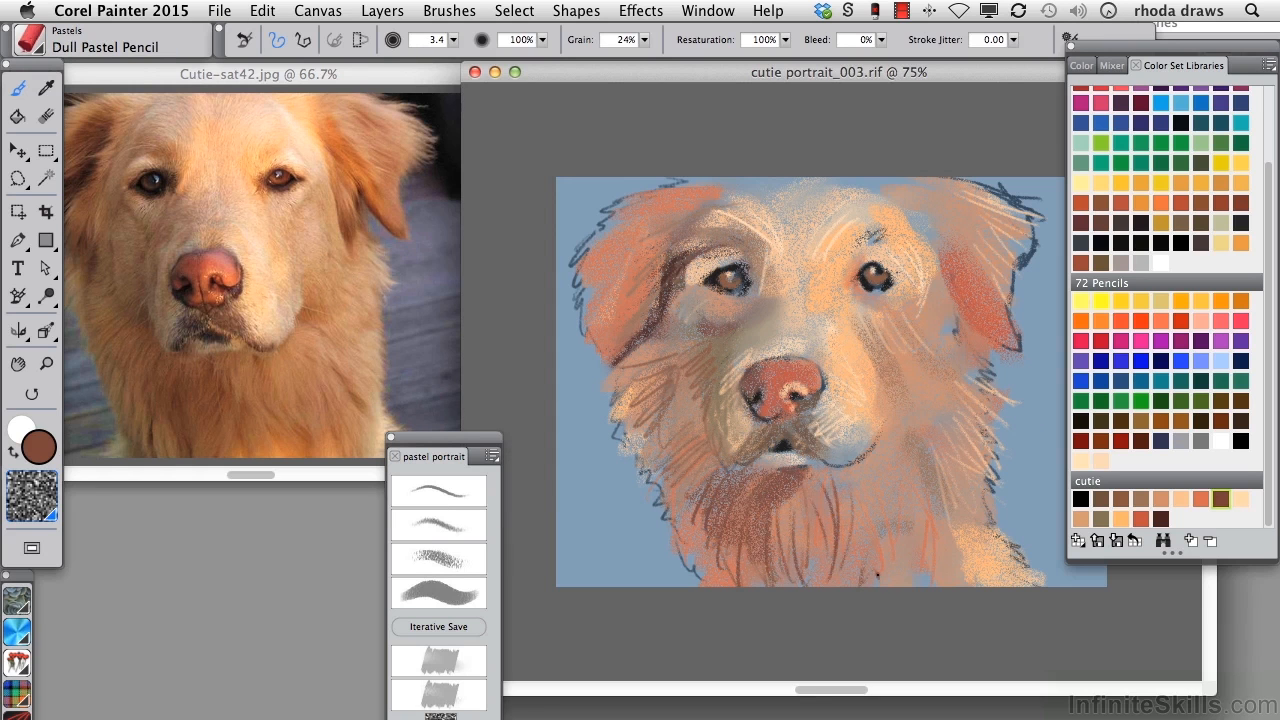
click(1140, 518)
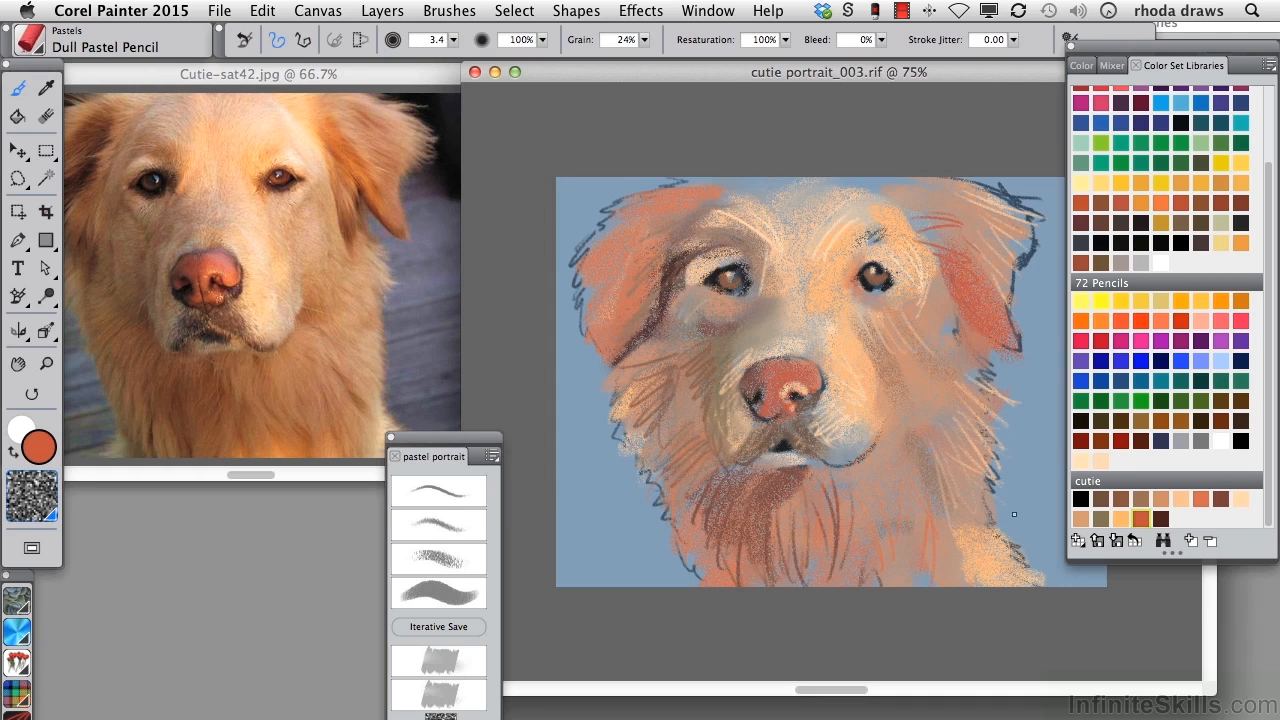
Shade the right side of the muzzle and mouth in cutie medium brown with the Charcoal Pencil and save a new iteration
click(1140, 498)
click(450, 538)
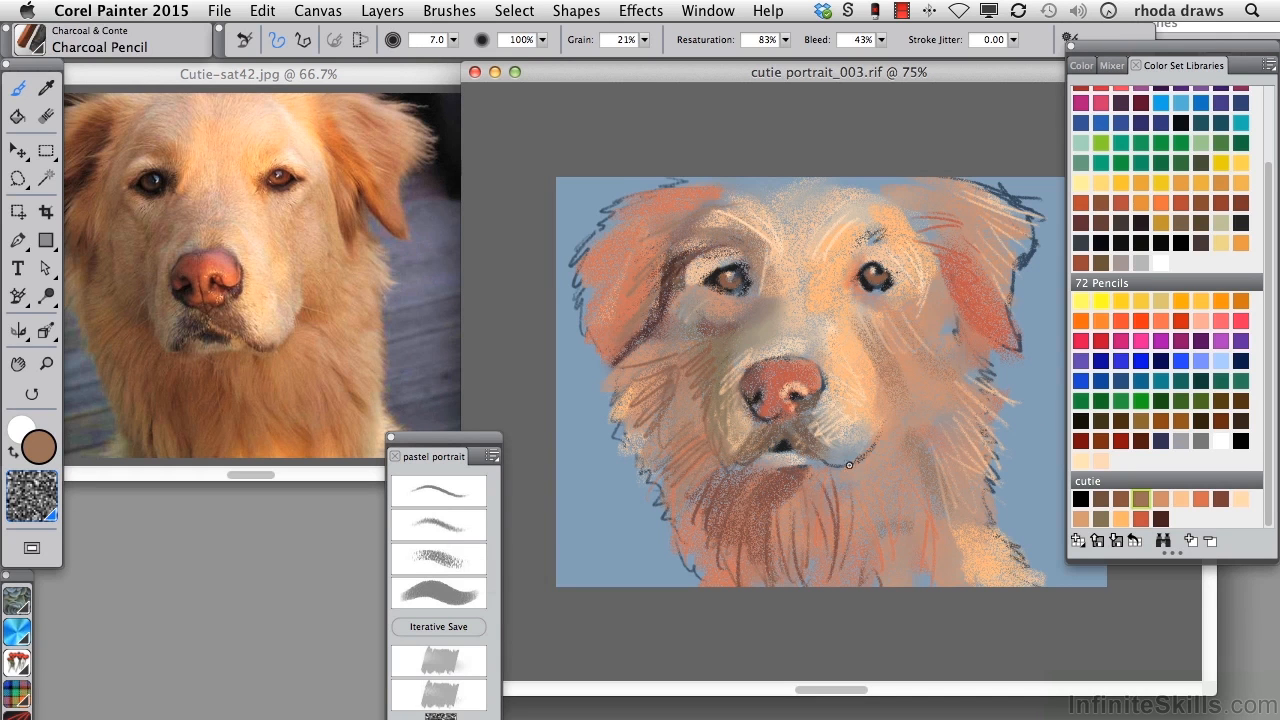
drag(850, 447, 814, 435)
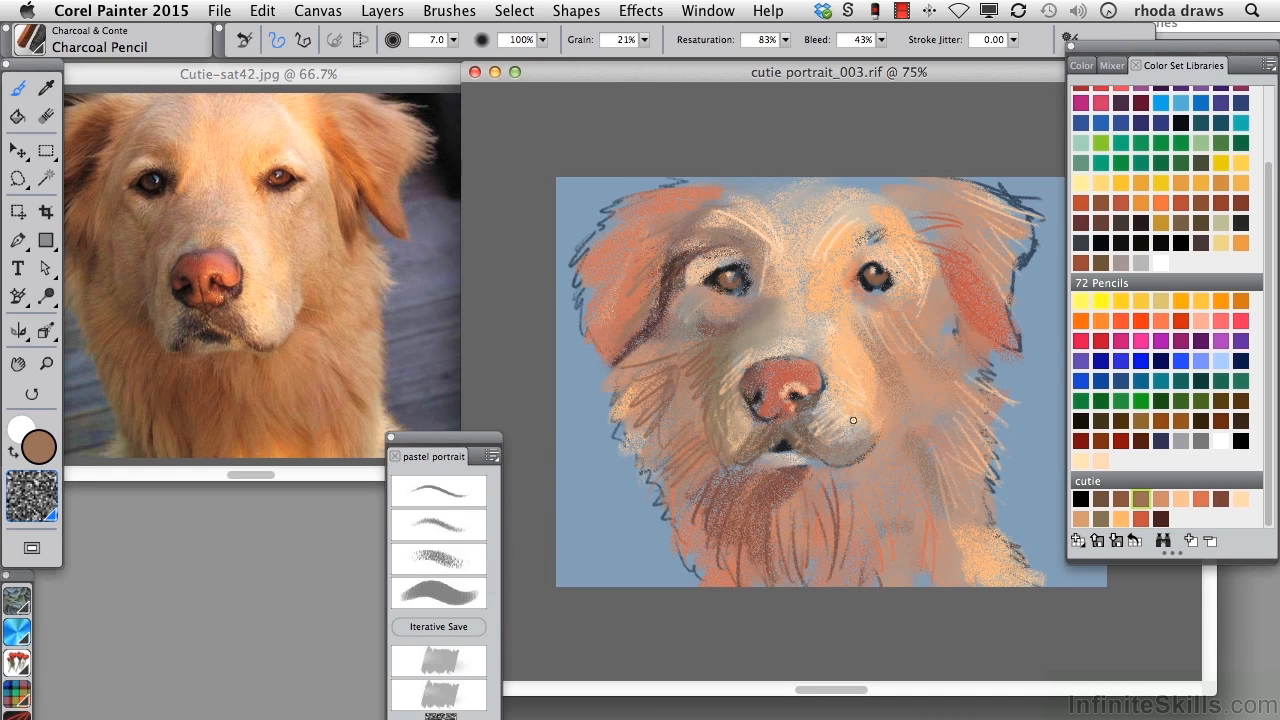
click(436, 620)
Sample slate blue from the photo's background and paint the portrait's lower left background with Dull Conte
drag(402, 74, 445, 69)
click(440, 597)
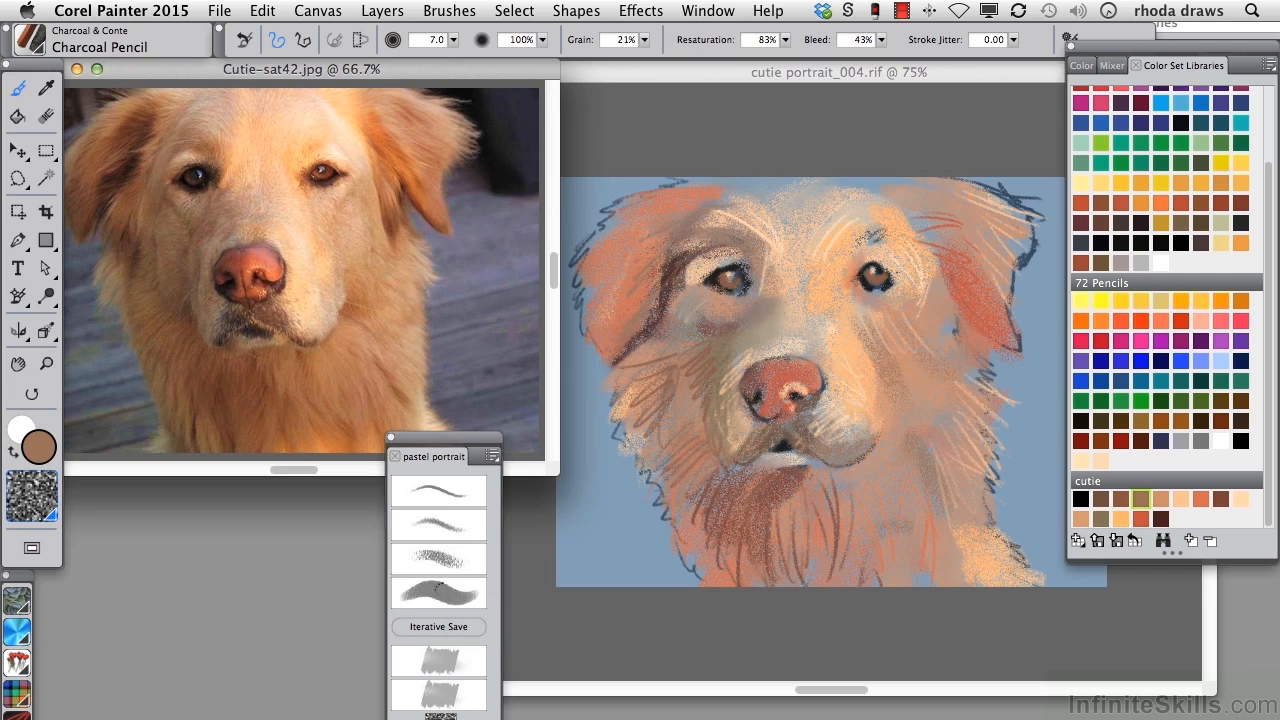
click(45, 88)
click(110, 358)
click(17, 88)
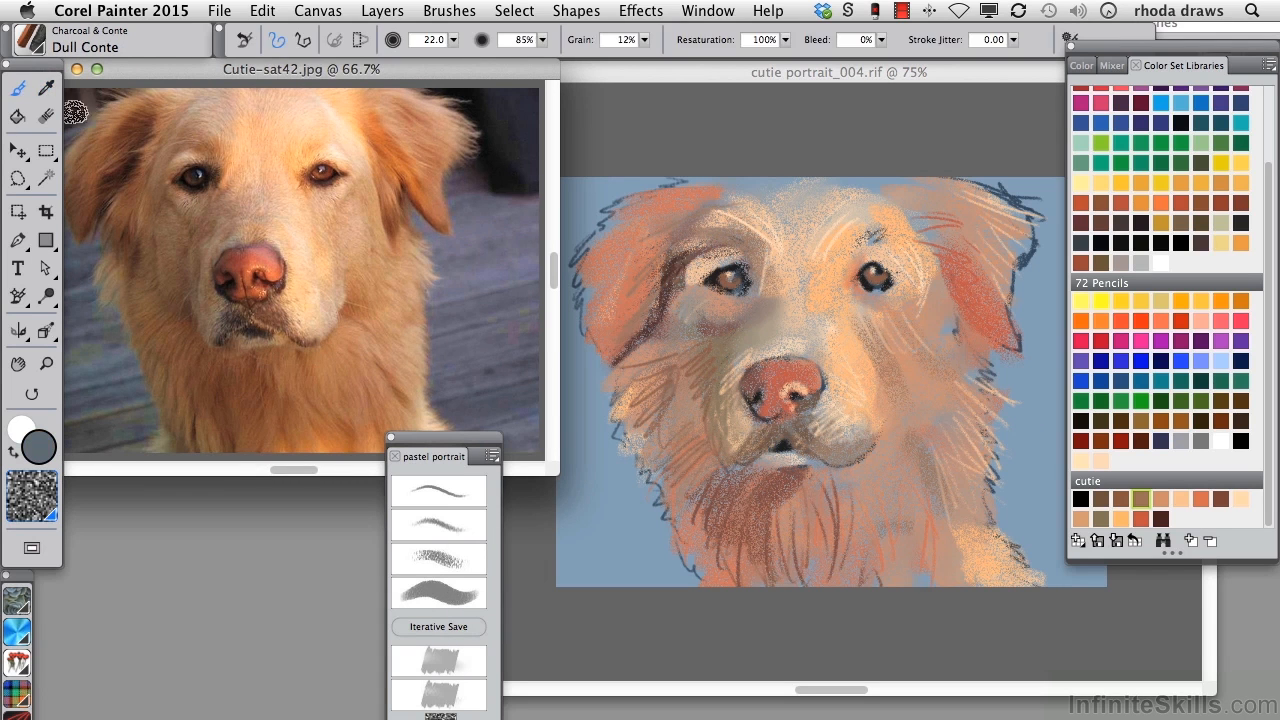
click(608, 505)
mouse_move(608, 505)
mouse_down()
mouse_move(609, 475)
mouse_move(602, 506)
mouse_move(594, 483)
mouse_move(613, 458)
mouse_move(556, 417)
mouse_move(581, 399)
mouse_move(567, 462)
mouse_move(562, 333)
mouse_move(618, 486)
mouse_move(631, 480)
mouse_move(626, 468)
mouse_move(628, 514)
mouse_move(595, 545)
mouse_move(626, 537)
mouse_move(626, 566)
mouse_move(670, 578)
mouse_up()
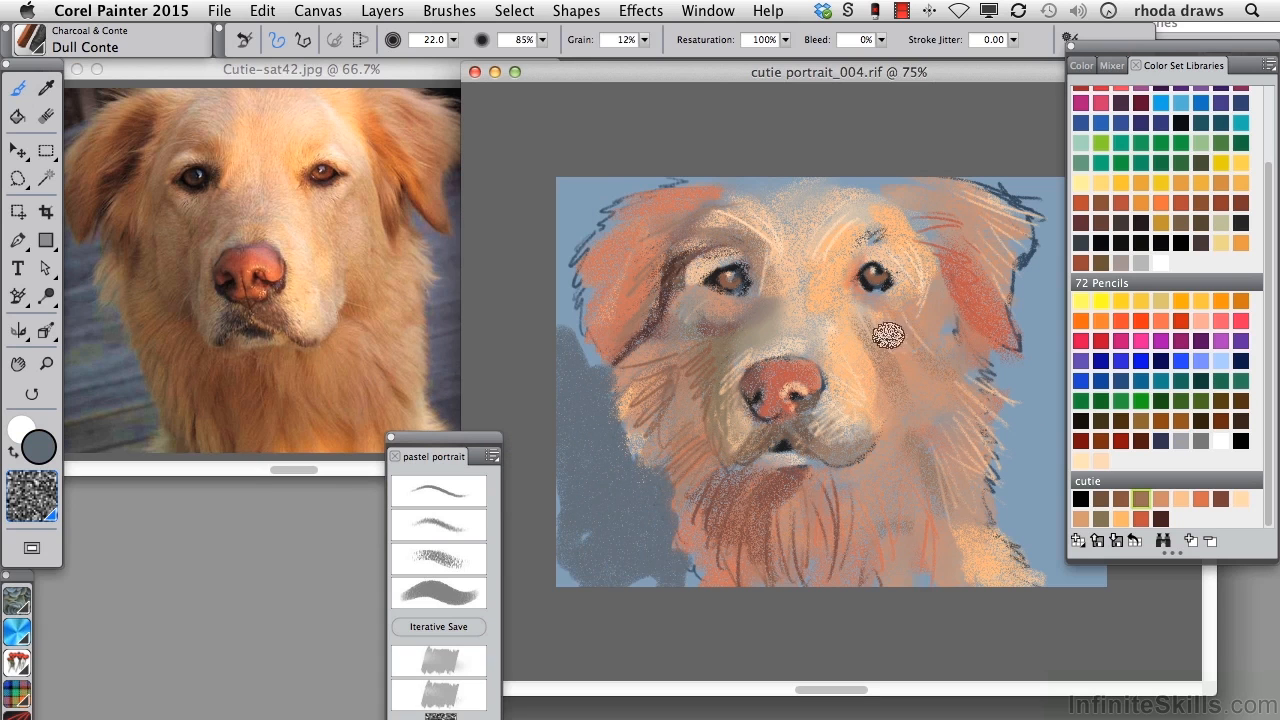
Sample the purple-gray of the photo's decking and paint the portrait's right background with Dull Conte
drag(400, 72, 350, 77)
click(46, 87)
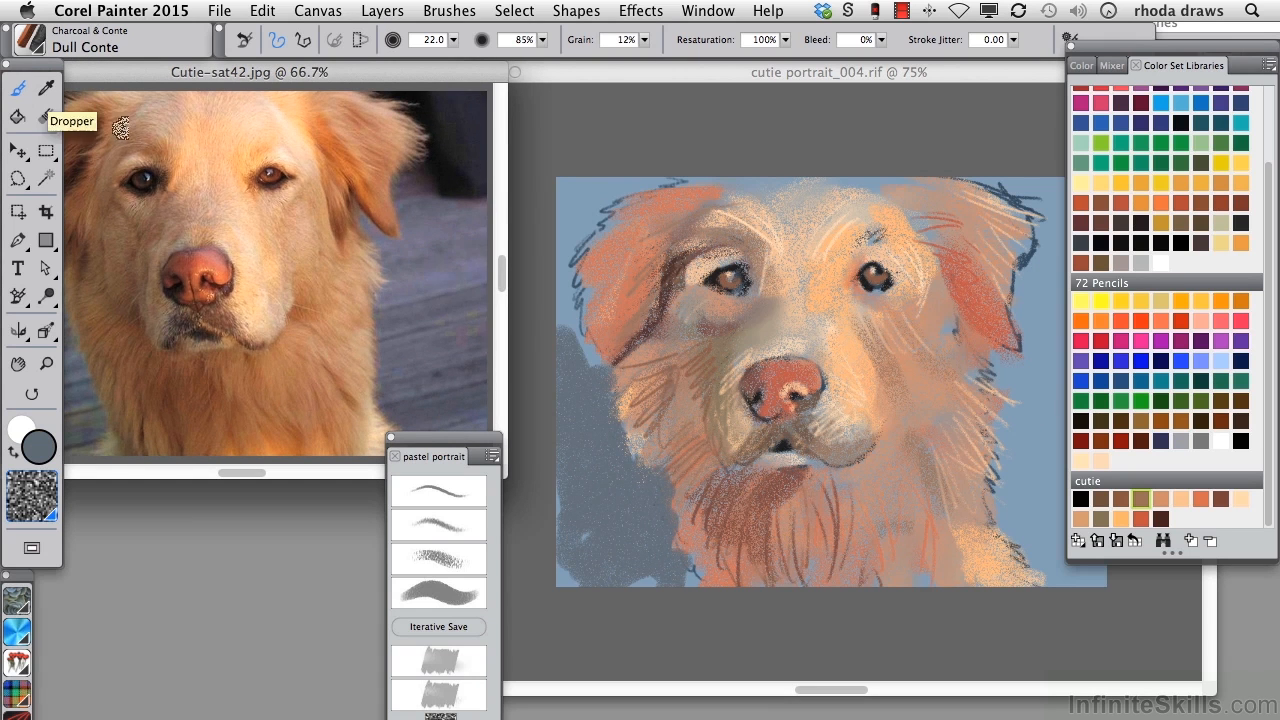
click(448, 267)
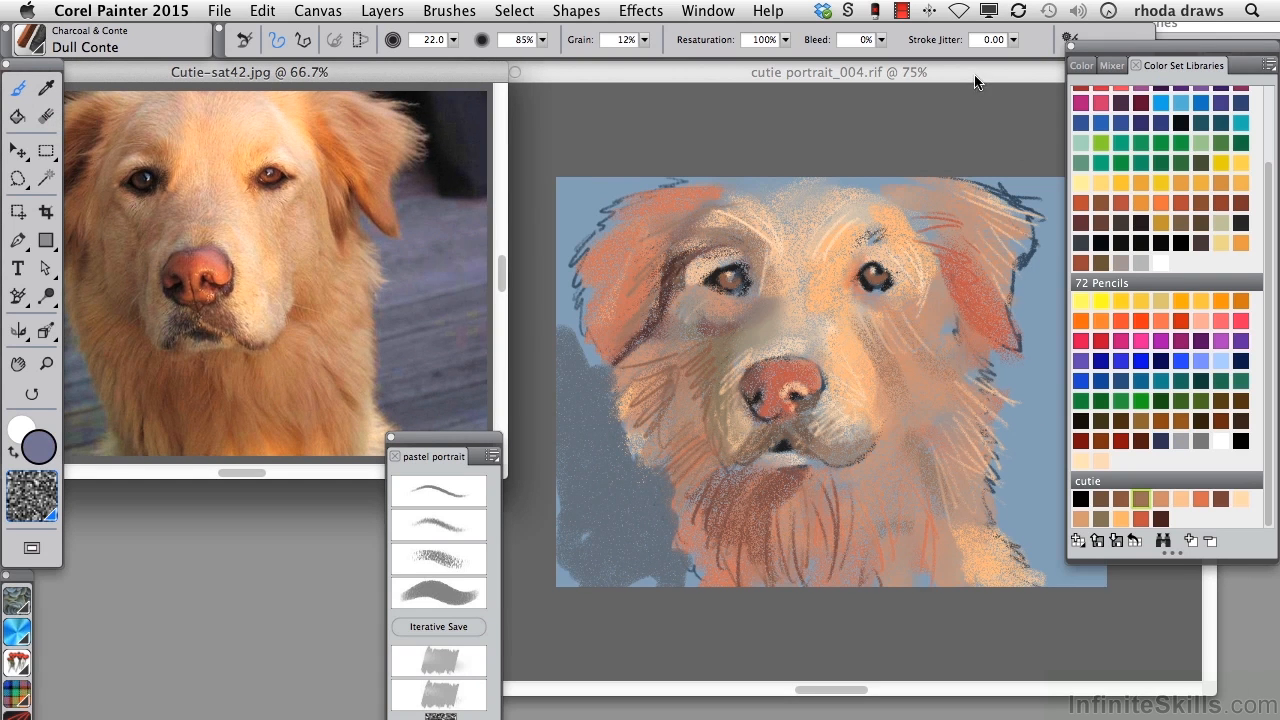
drag(975, 78, 910, 64)
mouse_move(997, 360)
mouse_down()
mouse_move(940, 354)
mouse_move(958, 300)
mouse_move(945, 398)
mouse_move(955, 455)
mouse_move(980, 478)
mouse_move(1015, 340)
mouse_move(1010, 440)
mouse_move(975, 500)
mouse_move(1017, 515)
mouse_up()
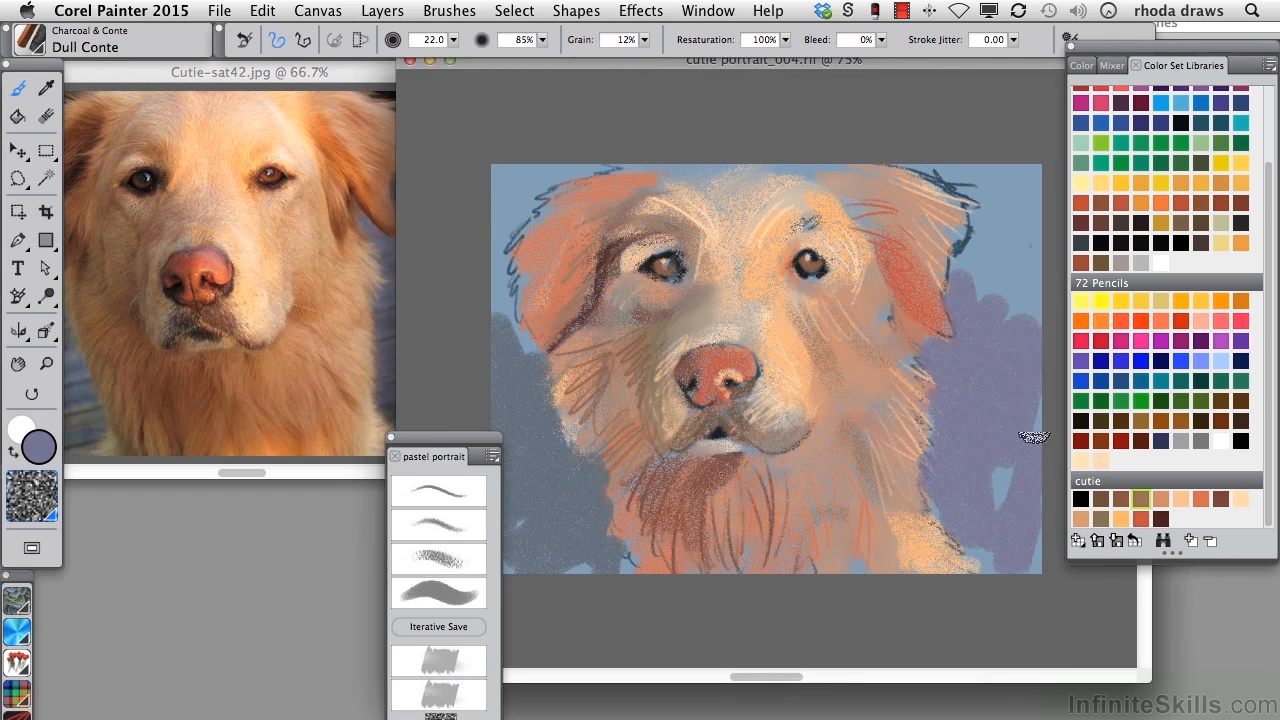
Sample the portrait's light blue background and add it to the cutie color set
drag(461, 62, 487, 62)
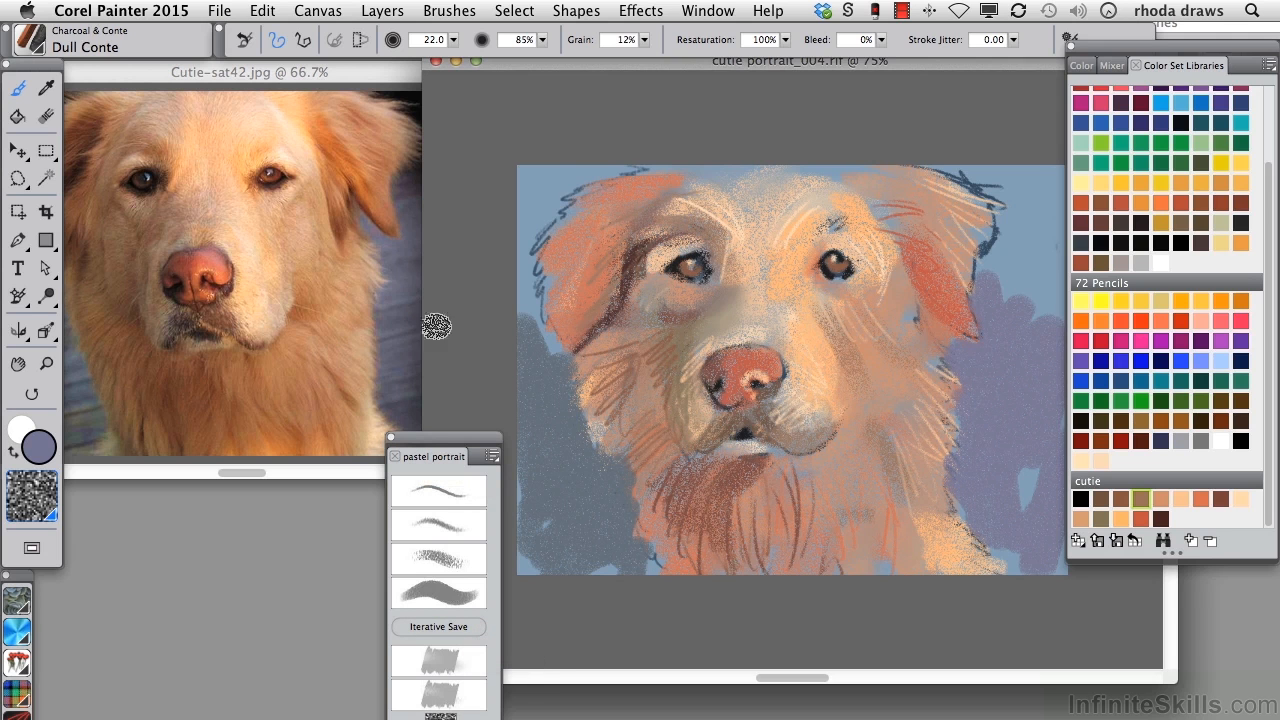
alt+click(571, 189)
click(1191, 540)
Paint over the dark sketch outlines around both ears in the light blue with the Charcoal Pencil
click(437, 500)
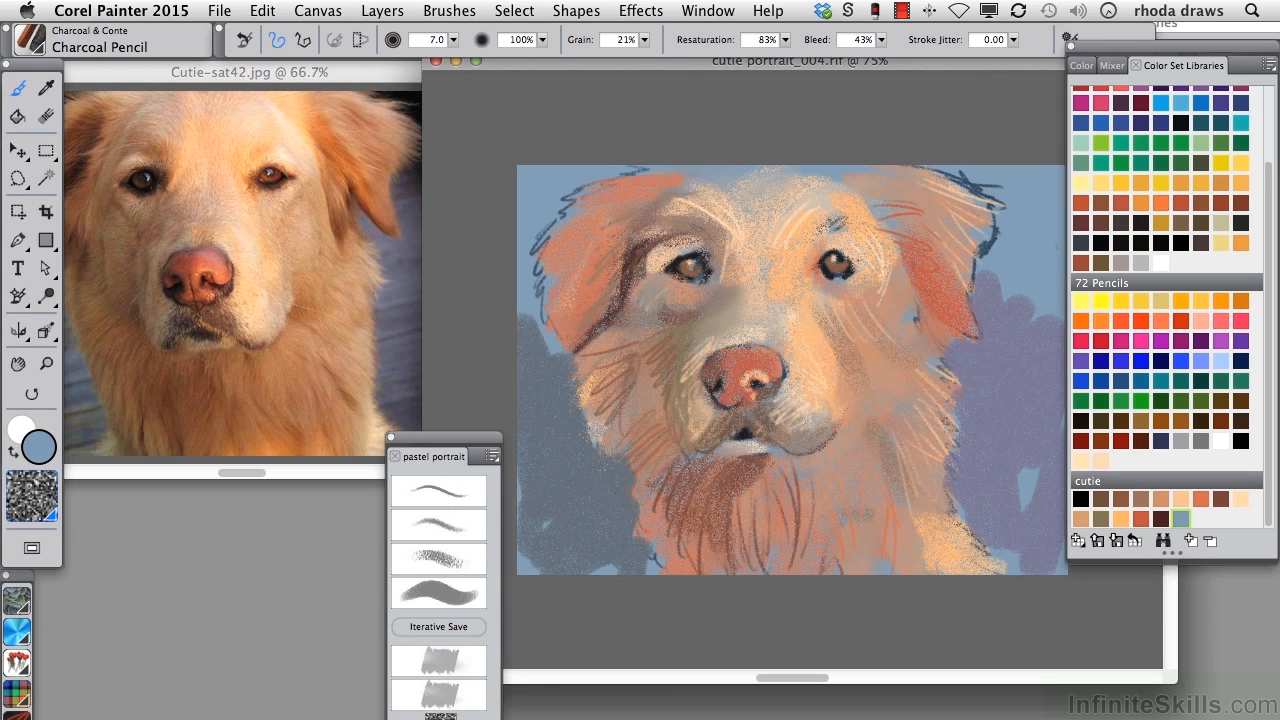
mouse_move(572, 202)
mouse_down()
mouse_move(536, 246)
mouse_move(520, 325)
mouse_move(547, 318)
mouse_up()
mouse_move(957, 178)
mouse_down()
mouse_move(1003, 190)
mouse_move(976, 300)
mouse_up()
drag(612, 184, 641, 175)
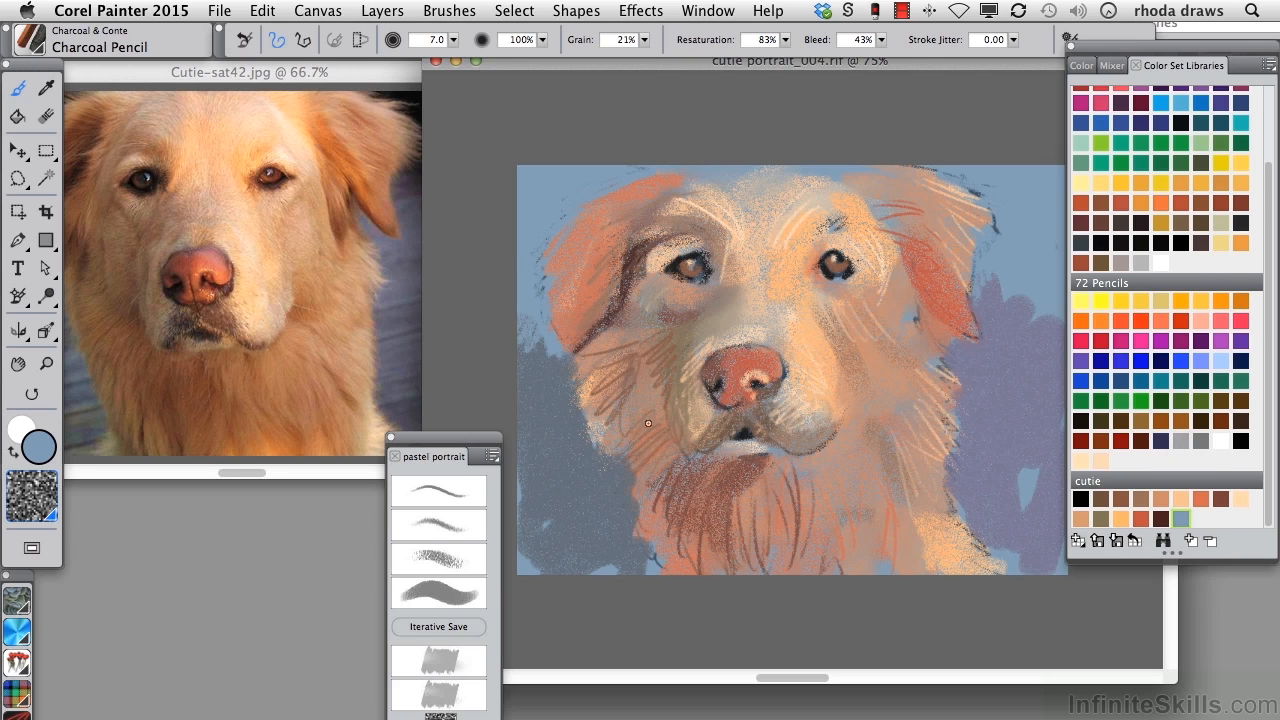
Add cutie light peach hair strokes along the left cheek's edge with the Charcoal Pencil
drag(333, 71, 392, 70)
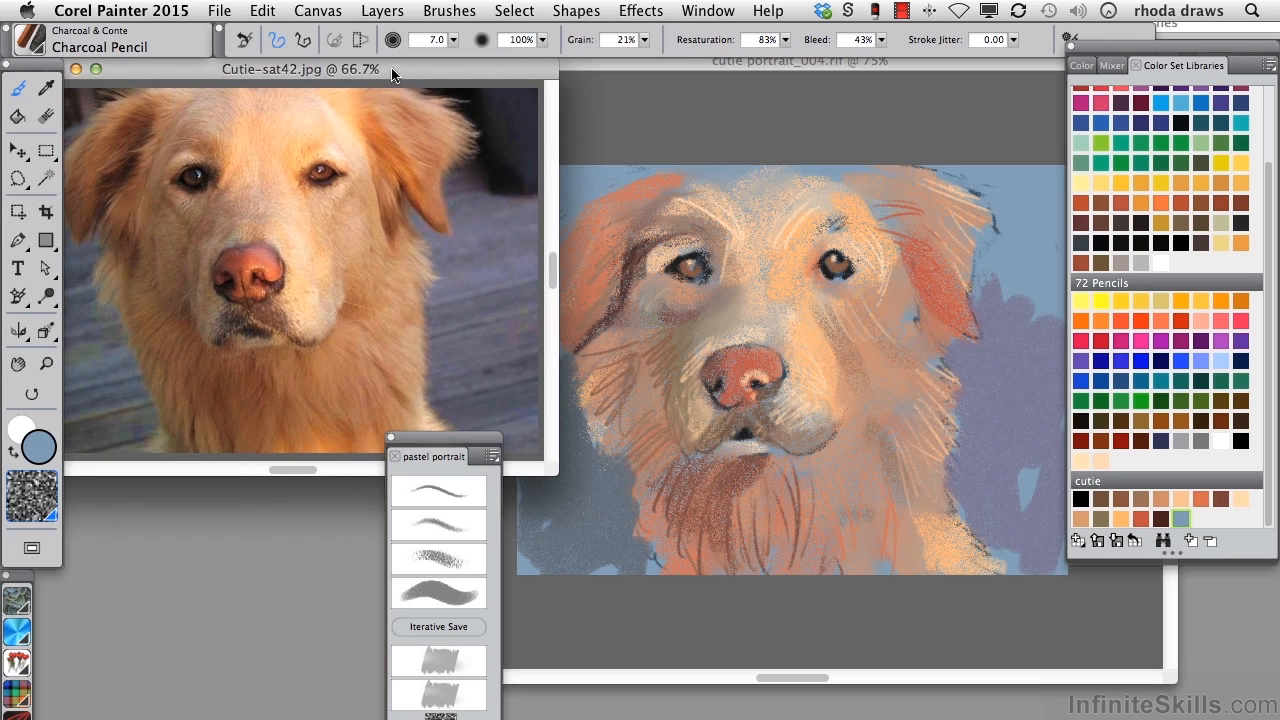
click(1184, 502)
drag(842, 63, 938, 63)
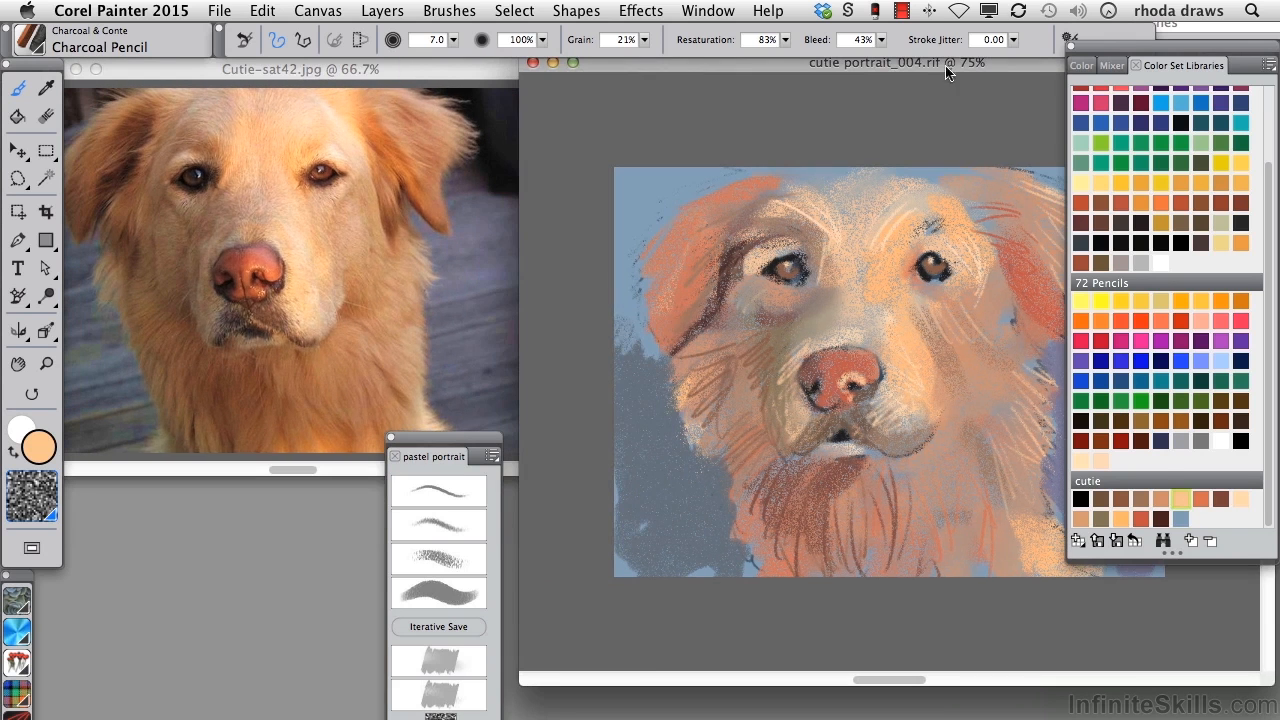
mouse_move(712, 350)
mouse_down()
mouse_move(668, 400)
mouse_move(679, 437)
mouse_up()
drag(726, 410, 700, 440)
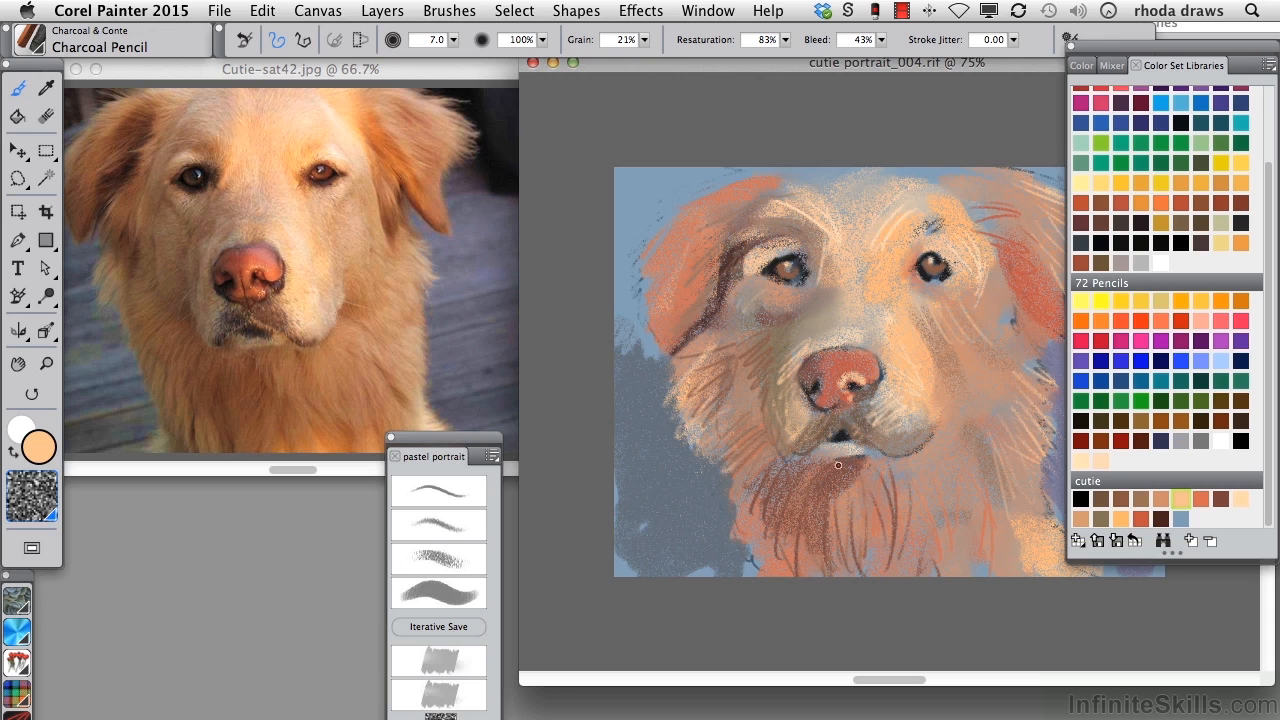
Choose the Smudge blender, shrink the portrait window around the canvas and move the pastel portrait palette clear of it
click(440, 692)
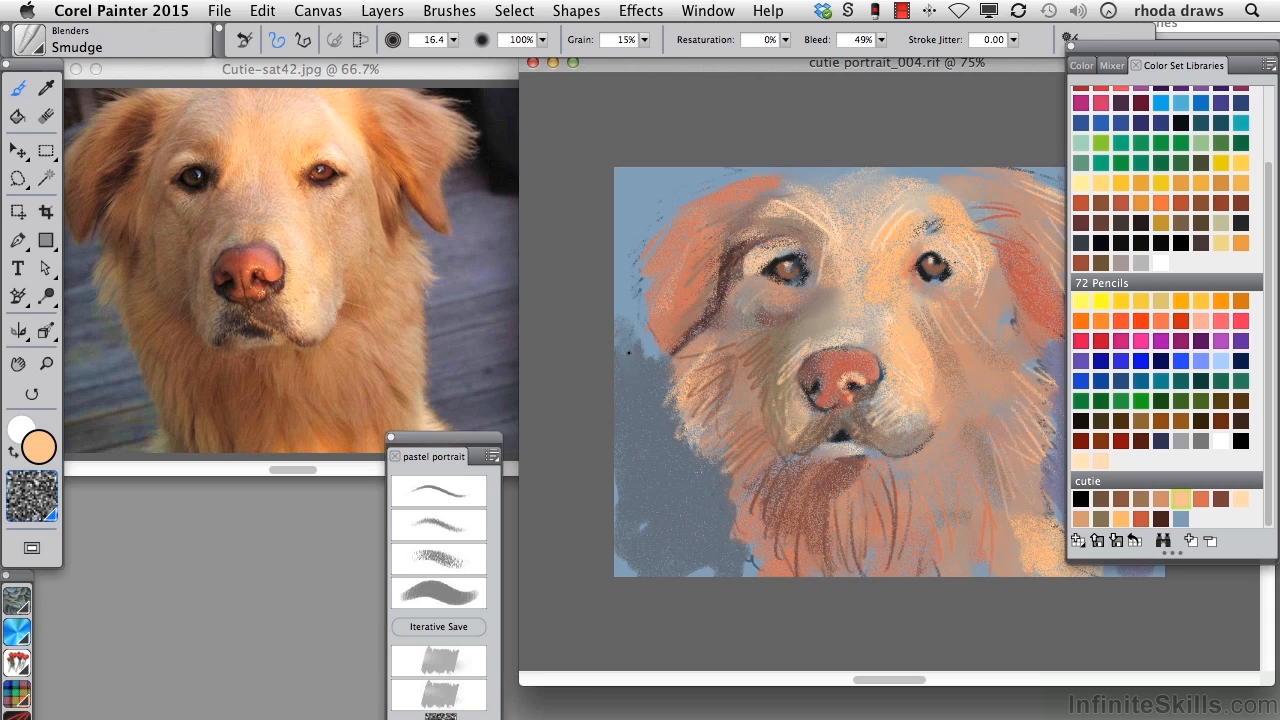
drag(946, 66, 820, 50)
drag(1146, 663, 992, 530)
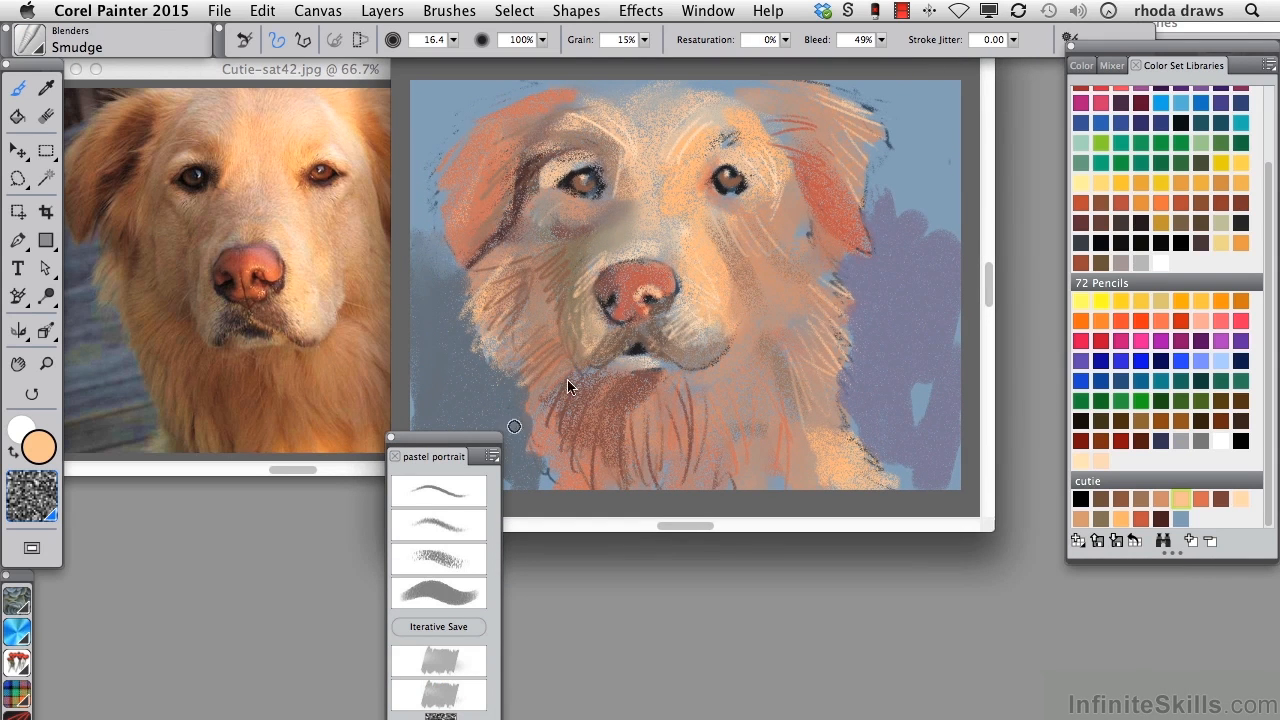
drag(455, 438, 390, 541)
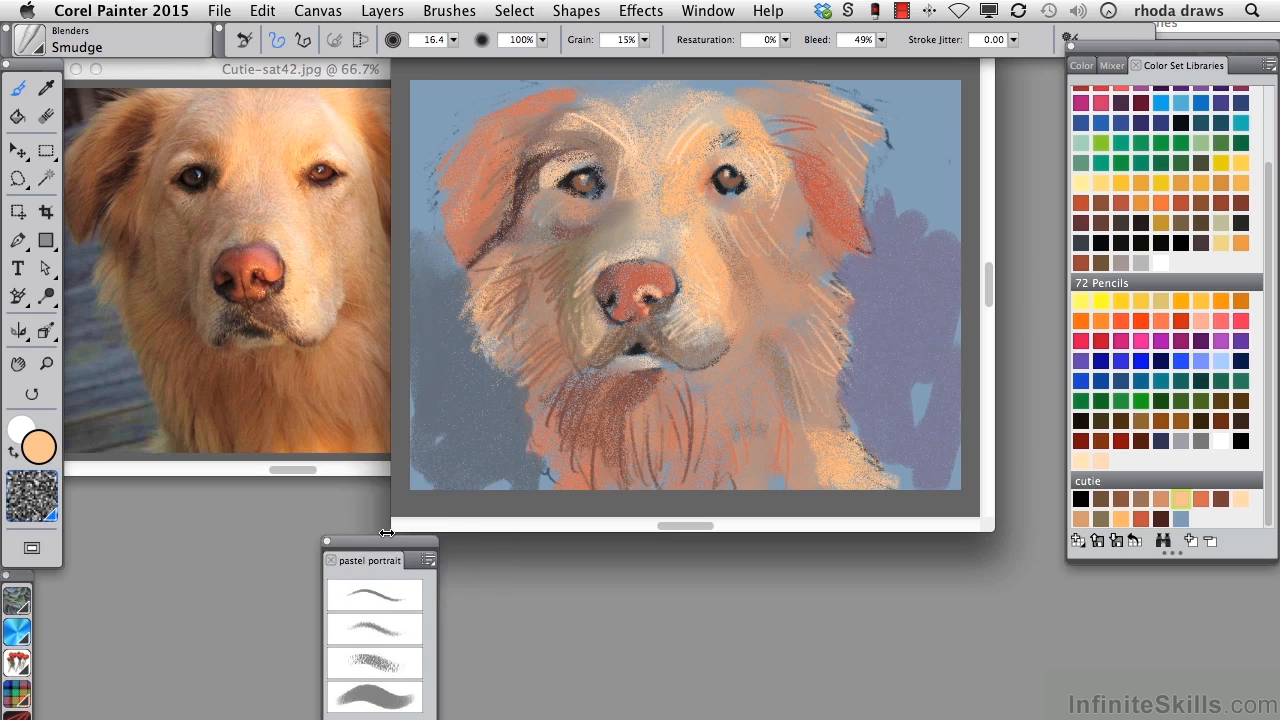